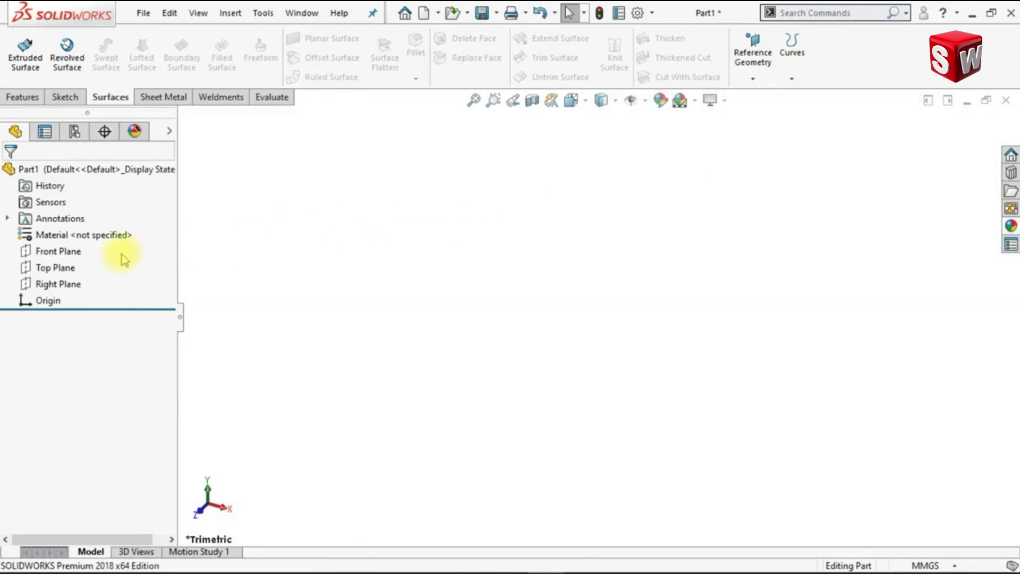
# Step: On the Front Plane, sketch connected centerlines: about 44 mm vertically down to the origin, horizontally right, and about 18 mm vertically up
pyautogui.click(74, 251)
pyautogui.click(87, 228)
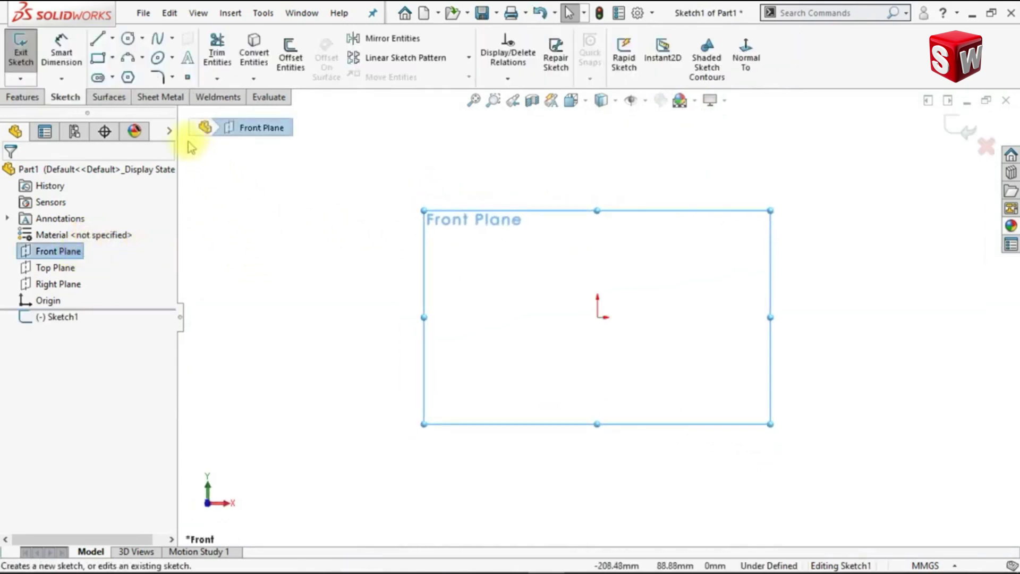
pyautogui.click(112, 38)
pyautogui.click(121, 73)
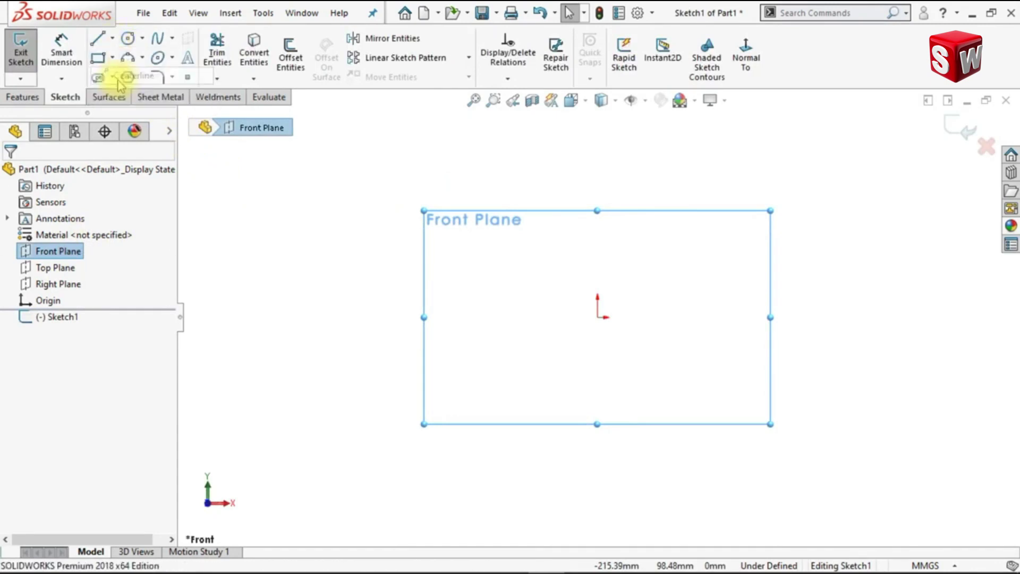
pyautogui.click(598, 232)
pyautogui.click(597, 317)
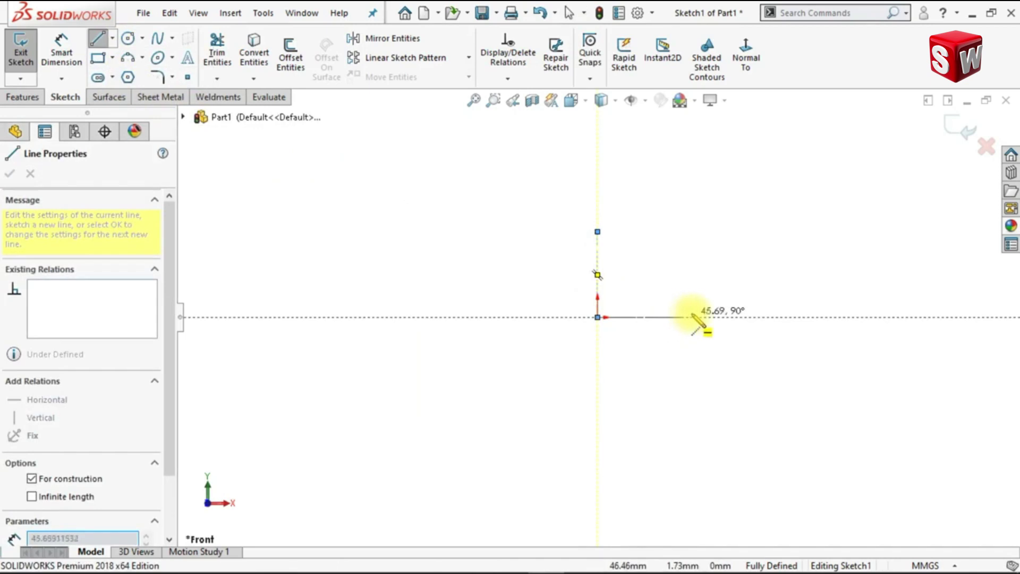
pyautogui.click(714, 317)
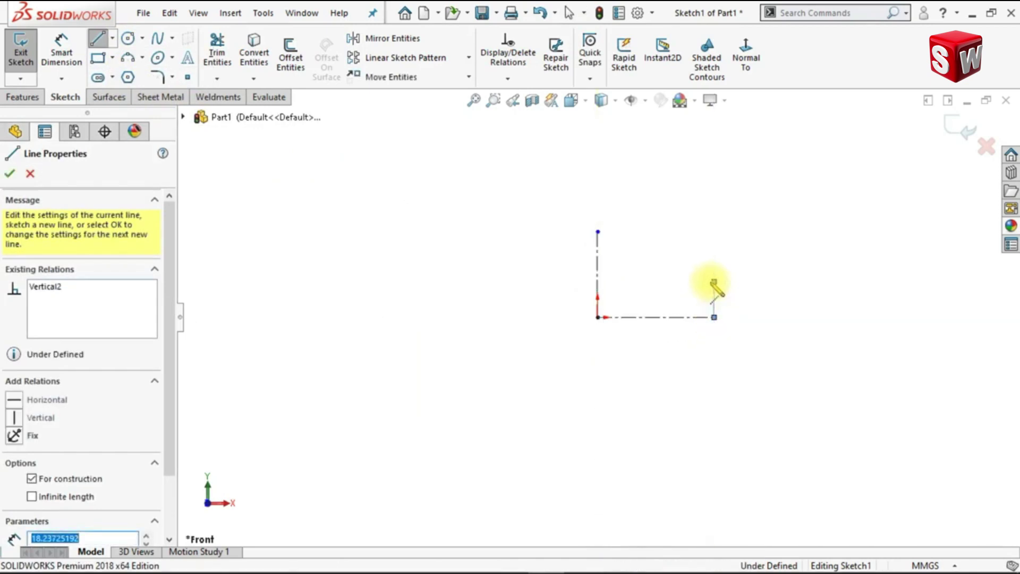
pyautogui.click(714, 282)
pyautogui.press('Escape')
pyautogui.press('Escape')
pyautogui.scroll(-5, 685, 255)
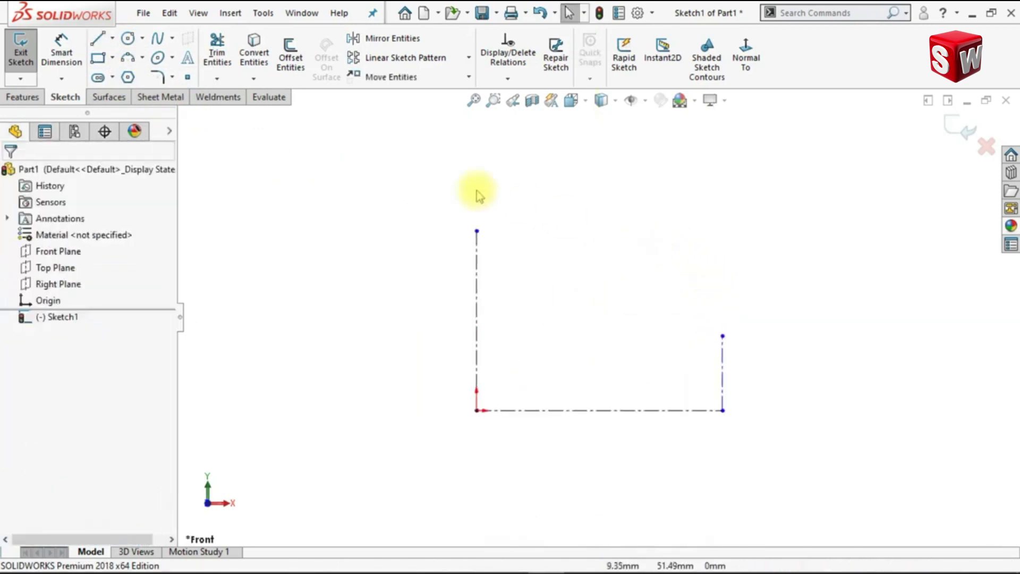
# Step: Dimension the vertical centerline at the origin to 20 mm and the horizontal centerline to 40 mm
pyautogui.click(68, 66)
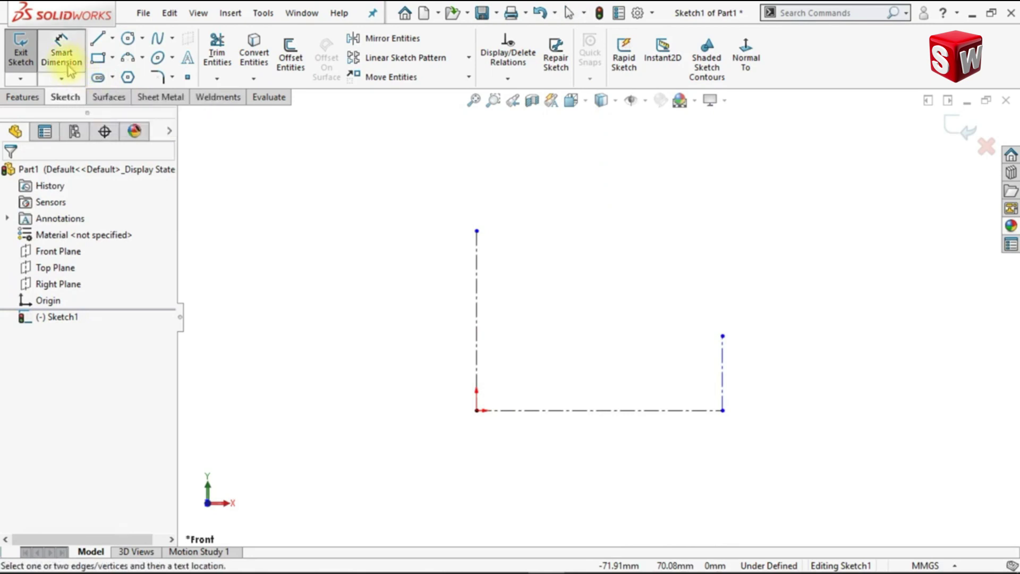
pyautogui.click(476, 285)
pyautogui.click(481, 317)
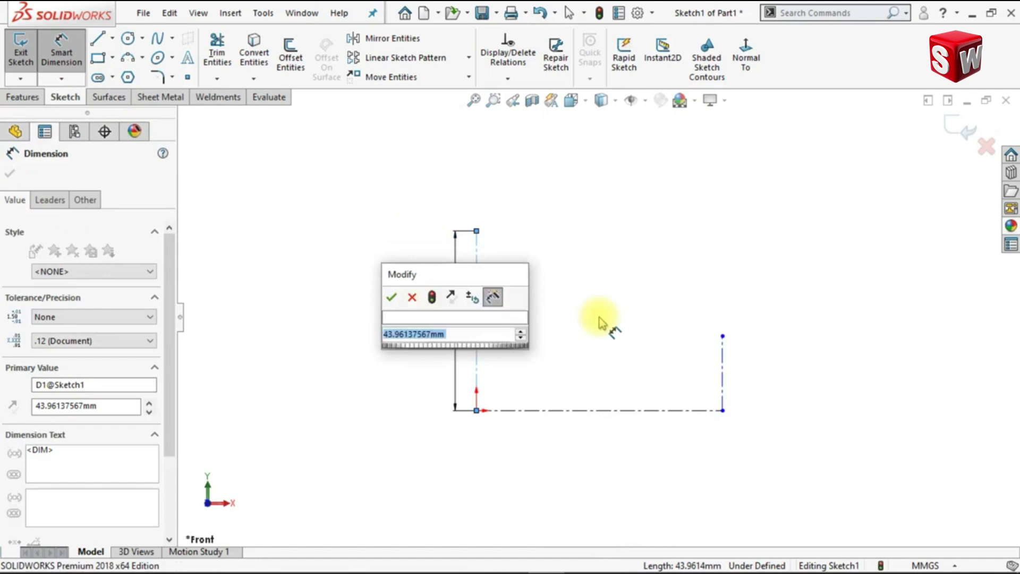
pyautogui.write('20')
pyautogui.press('Return')
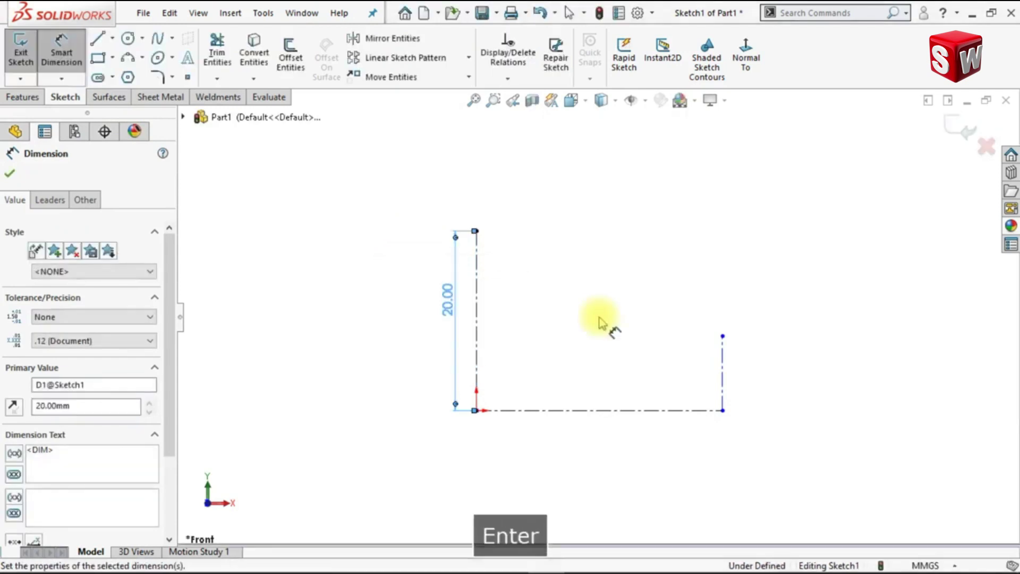
pyautogui.click(617, 428)
pyautogui.click(620, 447)
pyautogui.write('40')
pyautogui.press('Return')
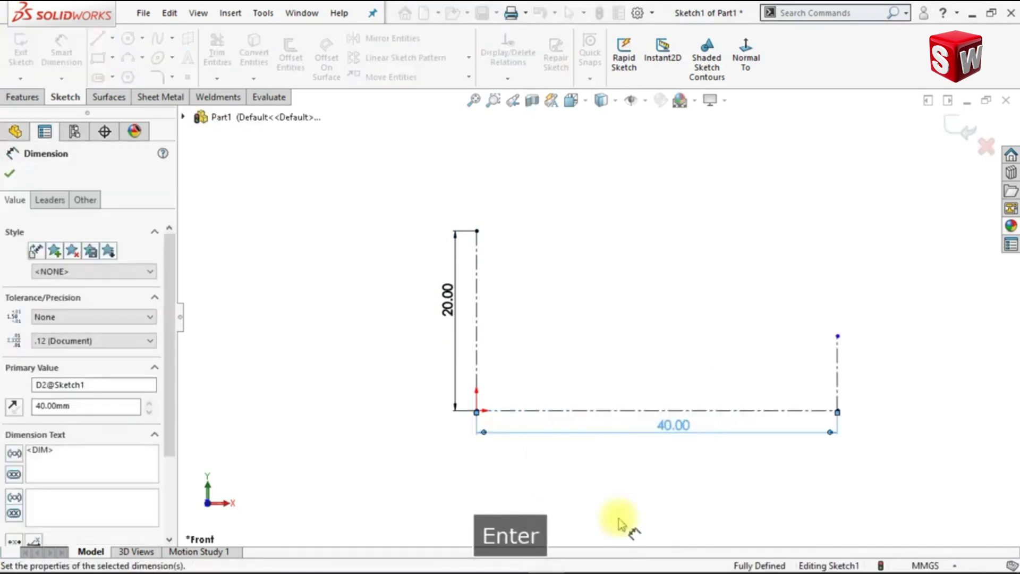
# Step: Dimension the short vertical centerline at the far end of the horizontal one to 5 mm
pyautogui.click(854, 385)
pyautogui.click(941, 412)
pyautogui.write('5')
pyautogui.press('Return')
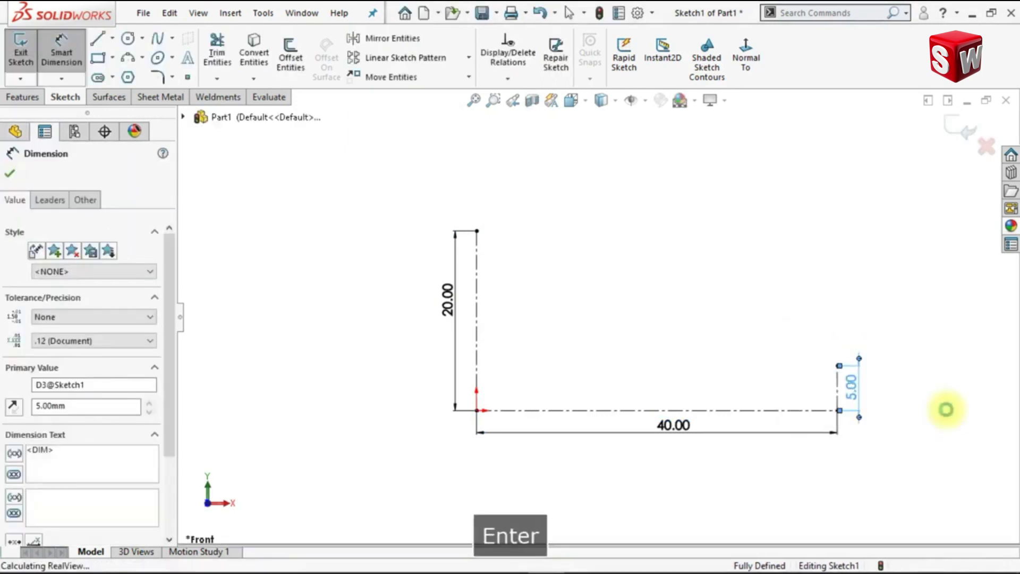
pyautogui.press('Escape')
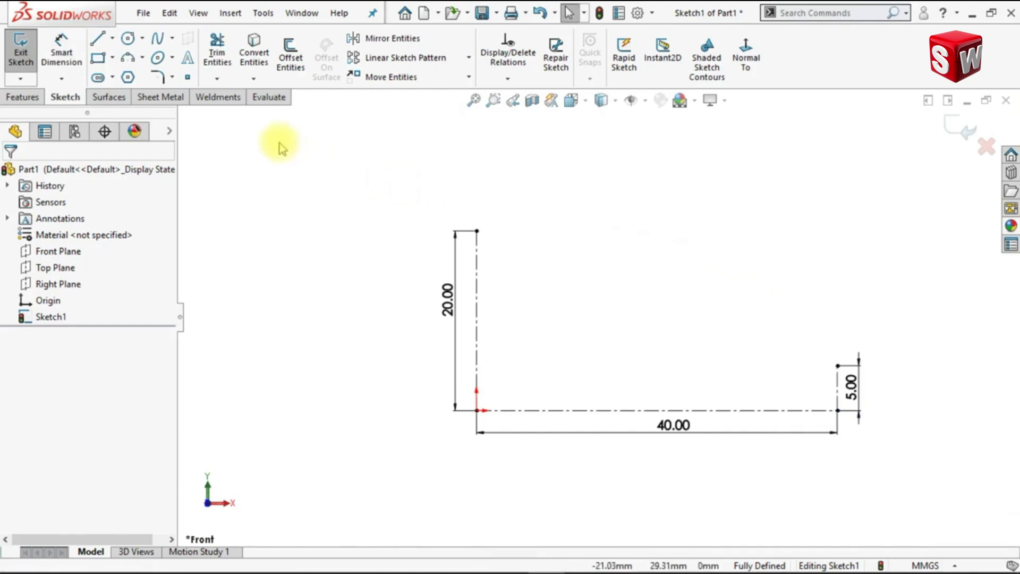
# Step: Draw a Bezier style spline with two intermediate control points between the upper ends of the 20 mm and 5 mm centerlines
pyautogui.click(172, 38)
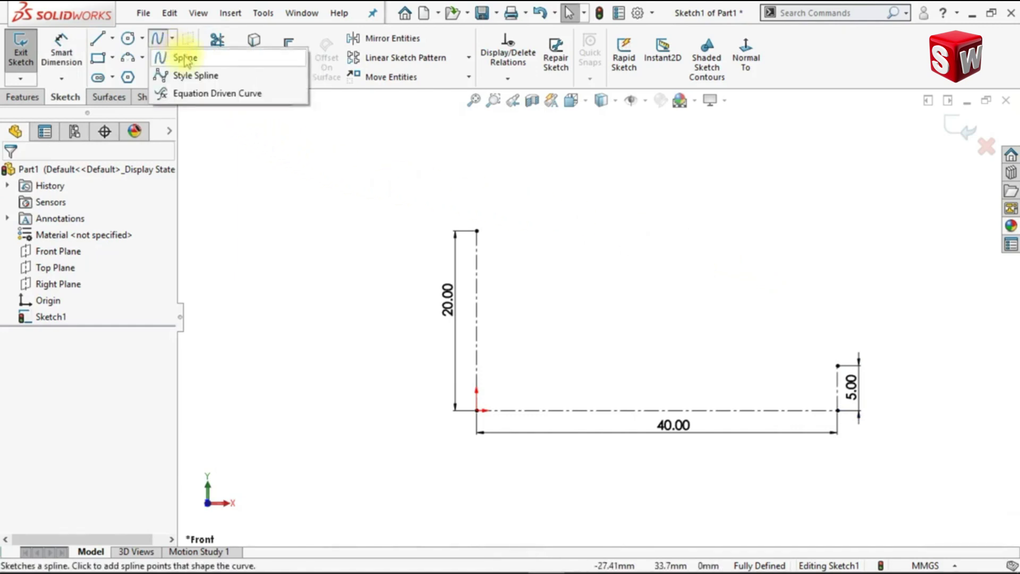
pyautogui.click(230, 81)
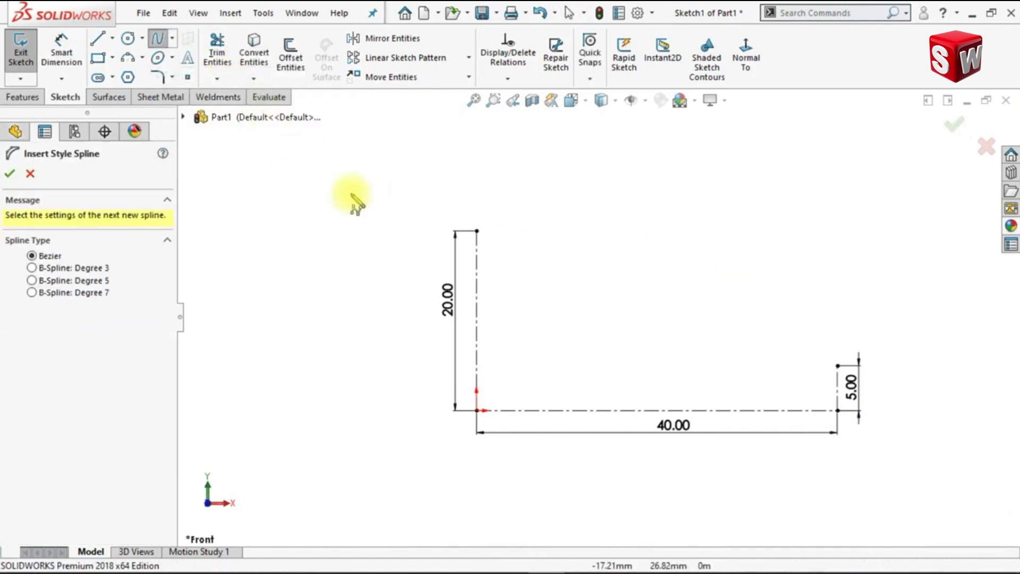
pyautogui.click(477, 231)
pyautogui.click(580, 224)
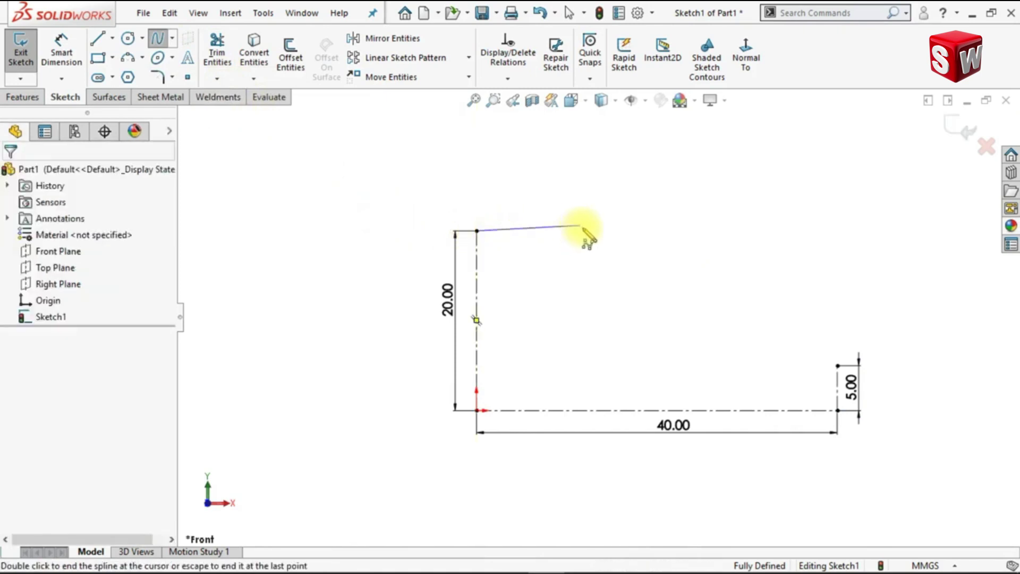
pyautogui.click(697, 333)
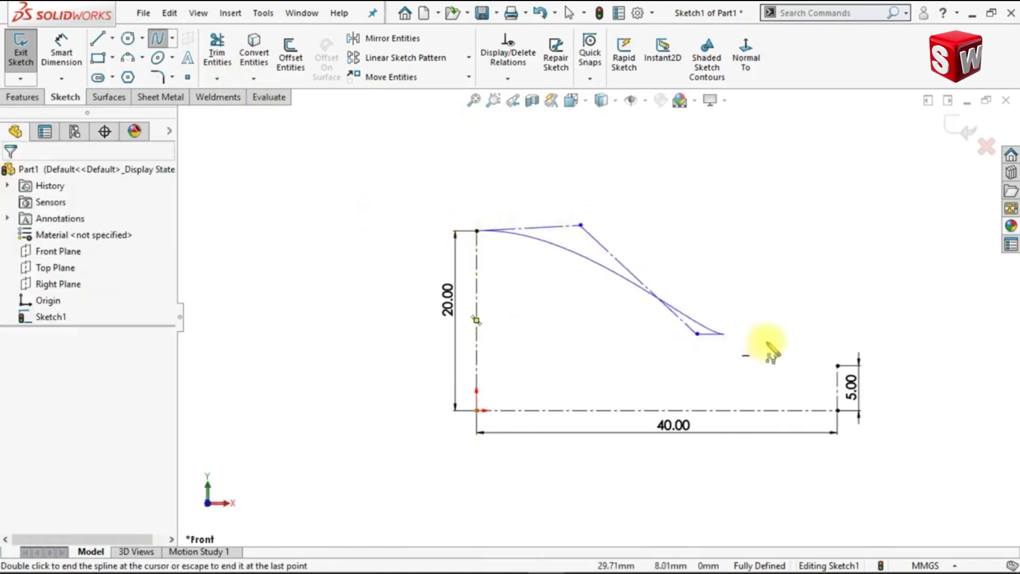
pyautogui.click(838, 365)
pyautogui.press('Escape')
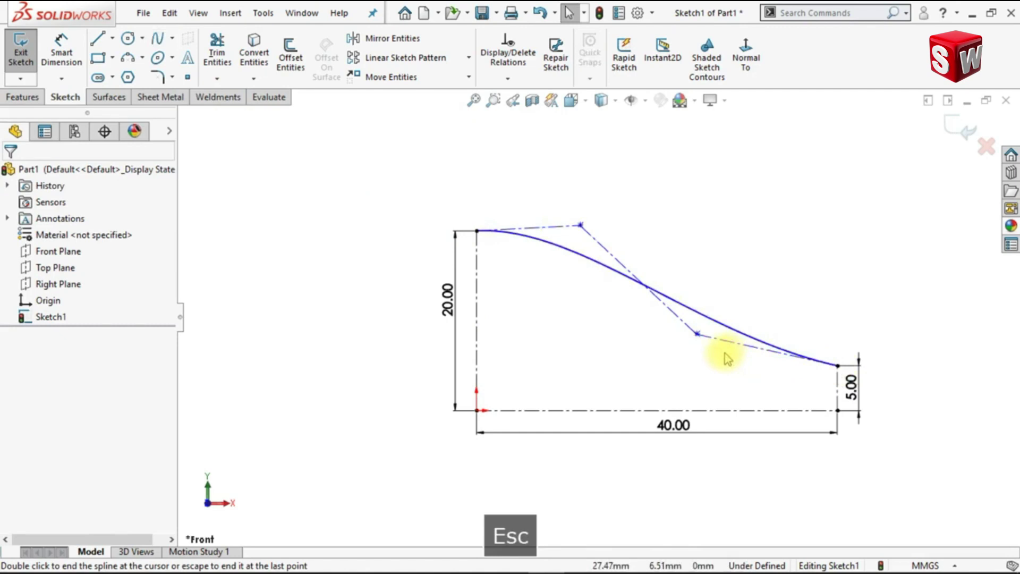
# Step: Make the first and last control polygon lines of the style spline horizontal
pyautogui.keyDown('ctrl'); pyautogui.click(555, 233); pyautogui.keyUp('ctrl')
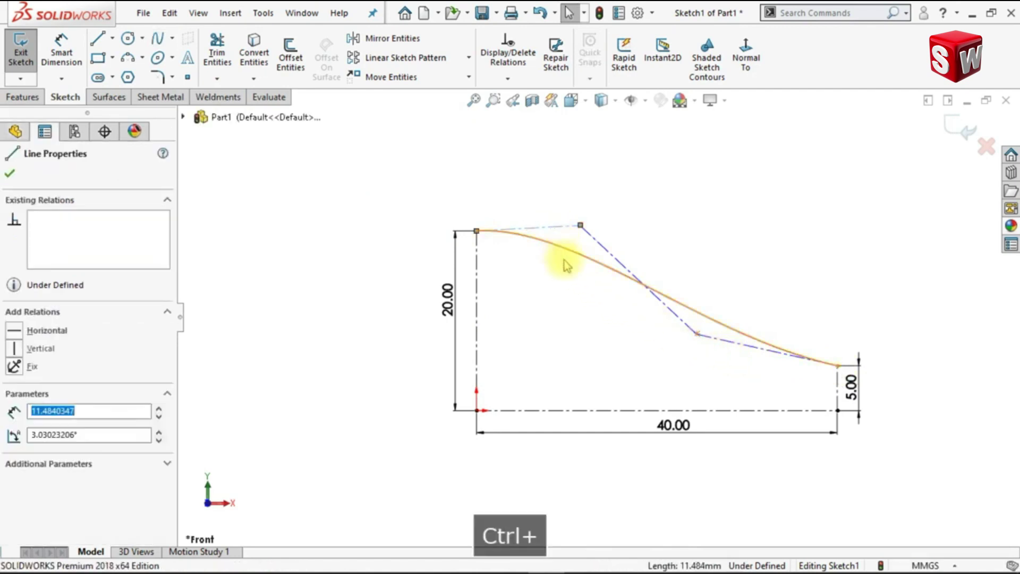
pyautogui.keyDown('ctrl'); pyautogui.click(730, 345); pyautogui.keyUp('ctrl')
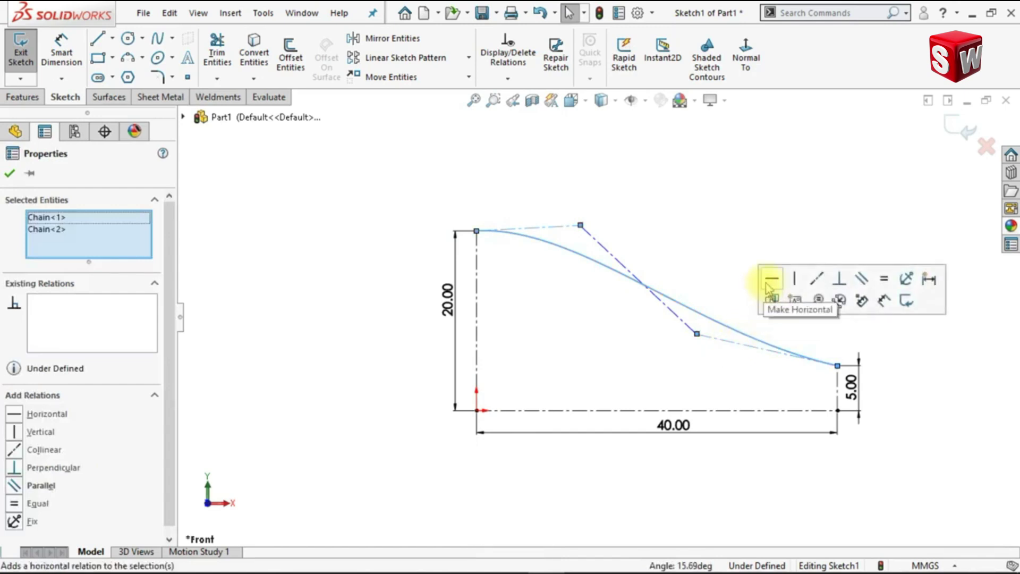
pyautogui.click(770, 279)
pyautogui.click(686, 266)
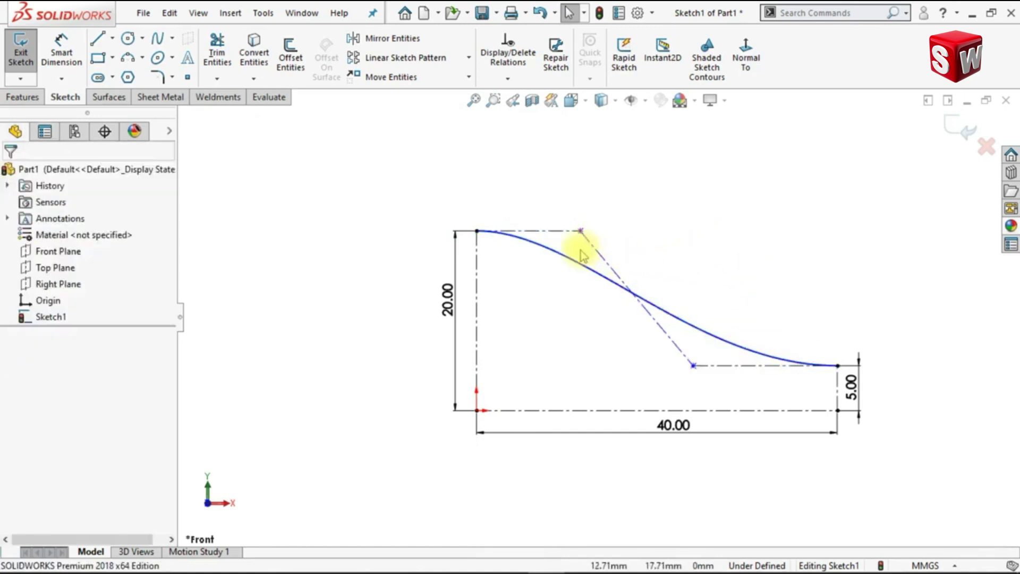
# Step: Apply an Equal relation to all three control polygon lines of the style spline
pyautogui.keyDown('ctrl'); pyautogui.click(568, 230); pyautogui.keyUp('ctrl')
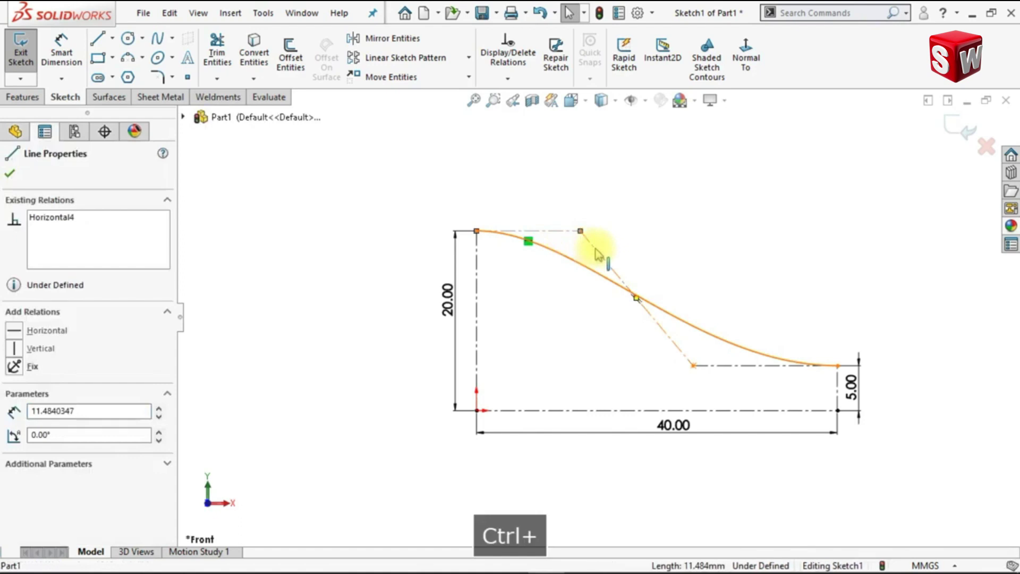
pyautogui.keyDown('ctrl'); pyautogui.click(683, 367); pyautogui.keyUp('ctrl')
pyautogui.keyDown('ctrl'); pyautogui.click(725, 366); pyautogui.keyUp('ctrl')
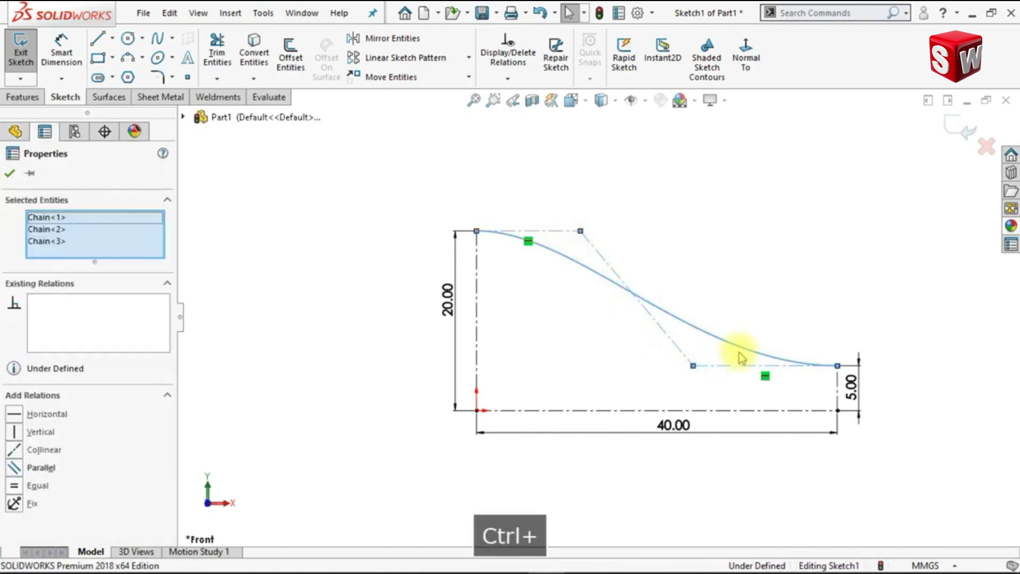
pyautogui.click(851, 301)
pyautogui.click(790, 237)
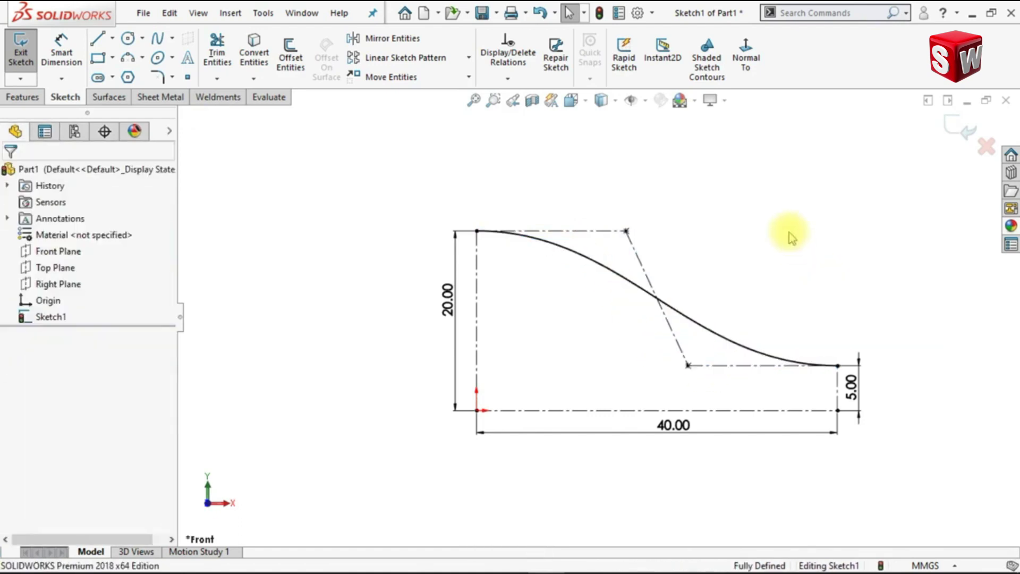
# Step: Mirror a copy of the style spline about the 40 mm horizontal centerline and finish the sketch
pyautogui.click(416, 40)
pyautogui.click(566, 259)
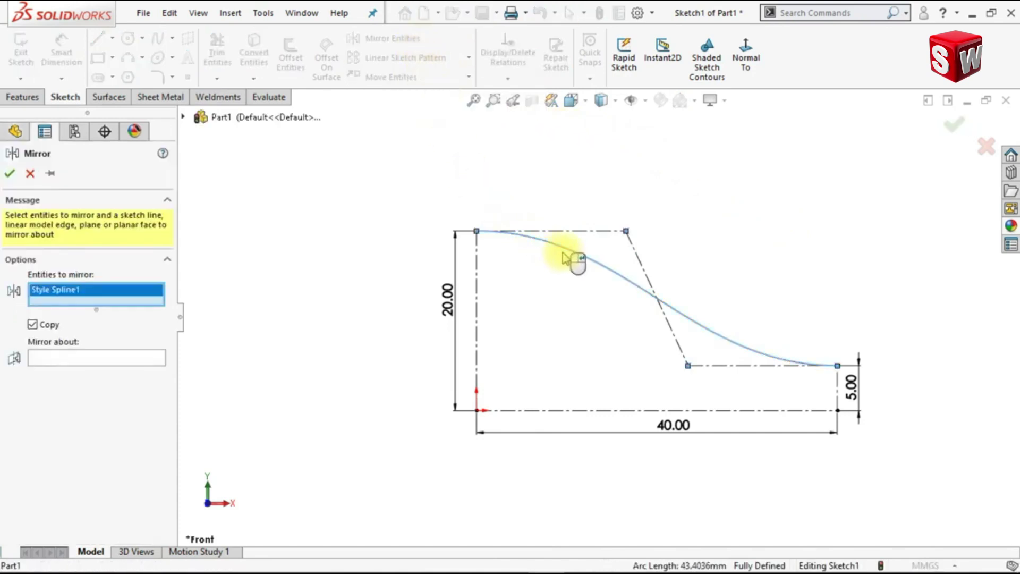
pyautogui.click(157, 358)
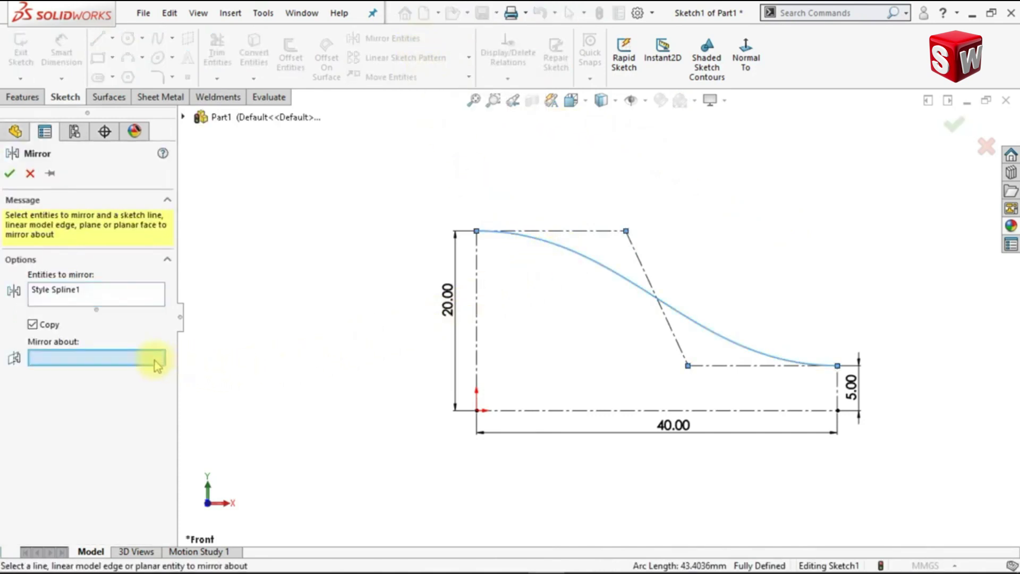
pyautogui.click(530, 413)
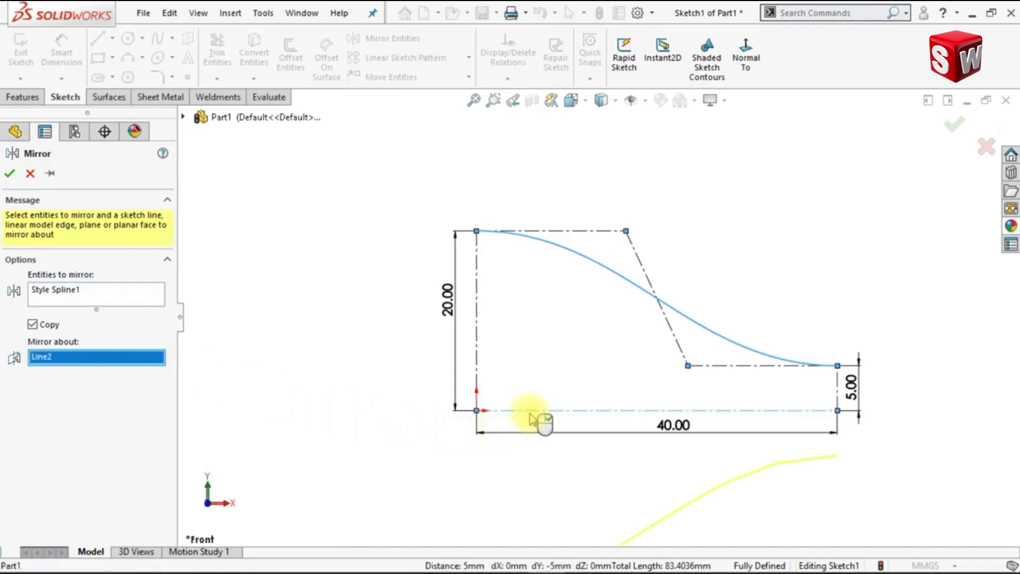
pyautogui.click(10, 174)
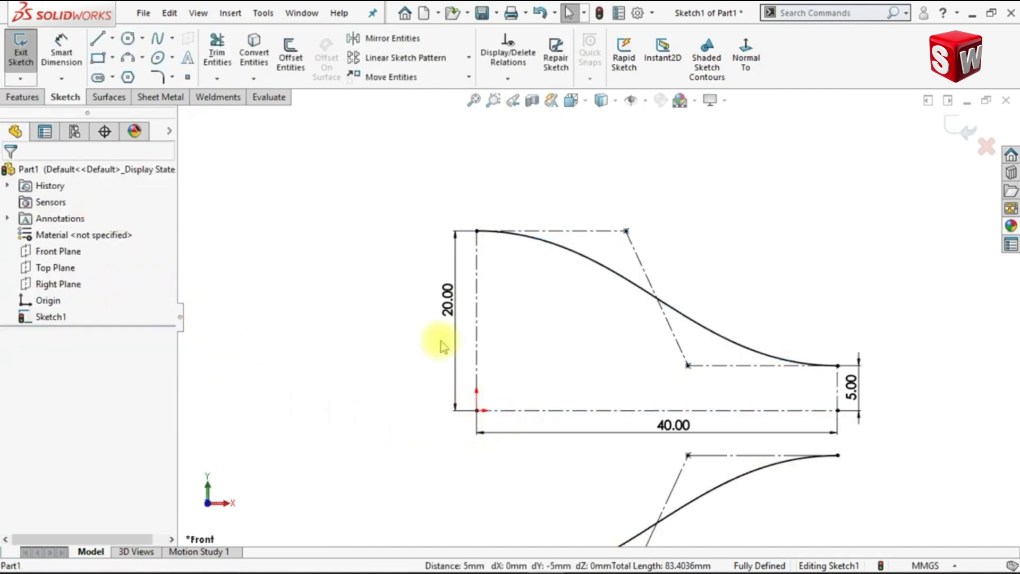
pyautogui.press('f')
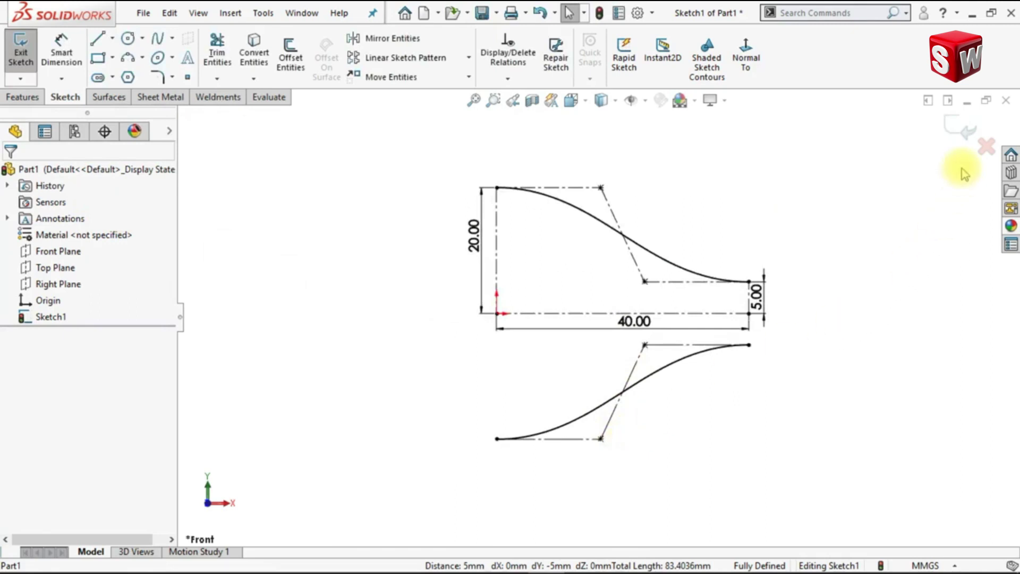
pyautogui.click(959, 128)
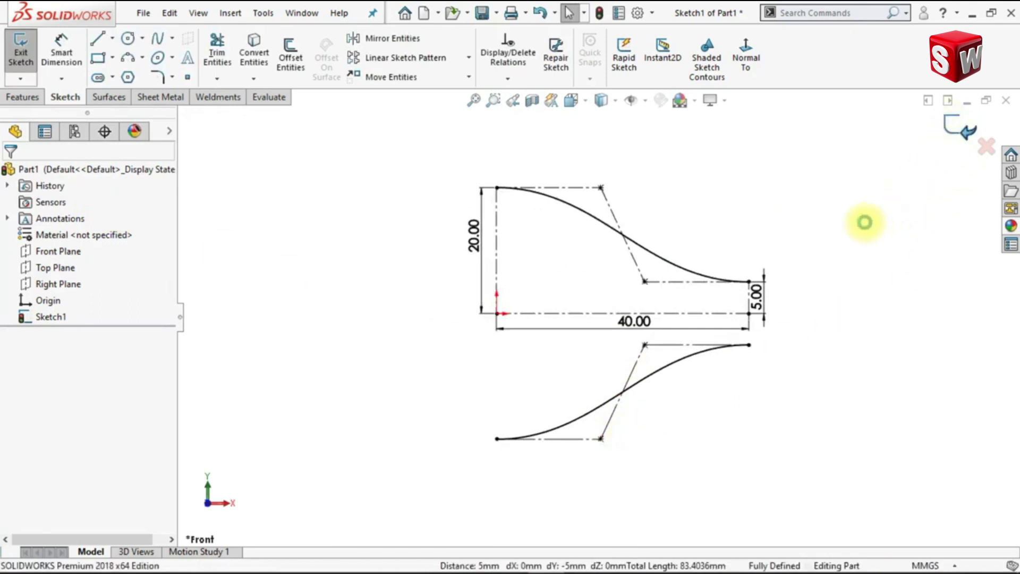
# Step: Start a sketch on the Right Plane and draw a three-point arc joining the origin-side endpoints of the two splines
pyautogui.hotkey('ctrl', '7')
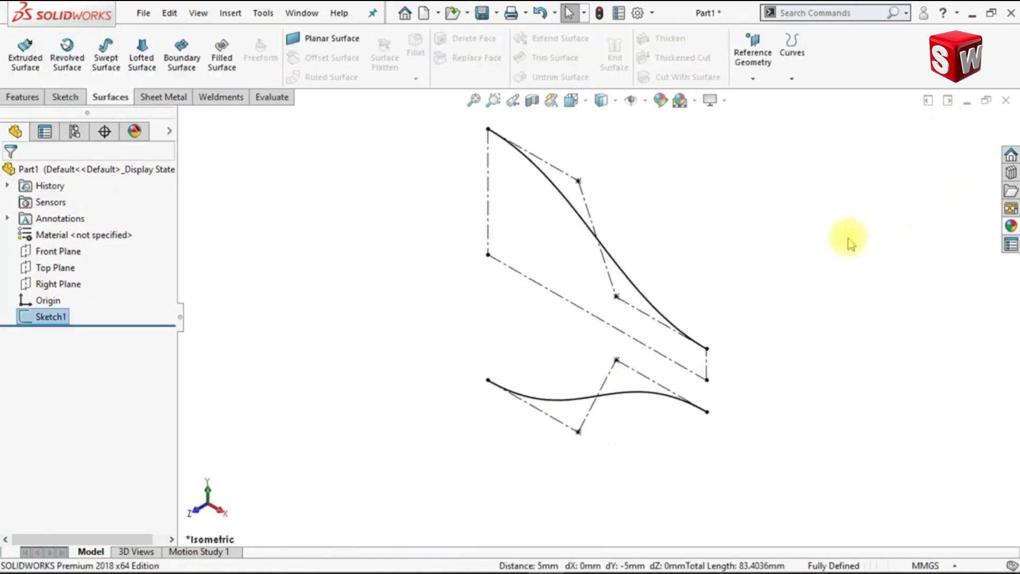
pyautogui.click(77, 287)
pyautogui.click(87, 262)
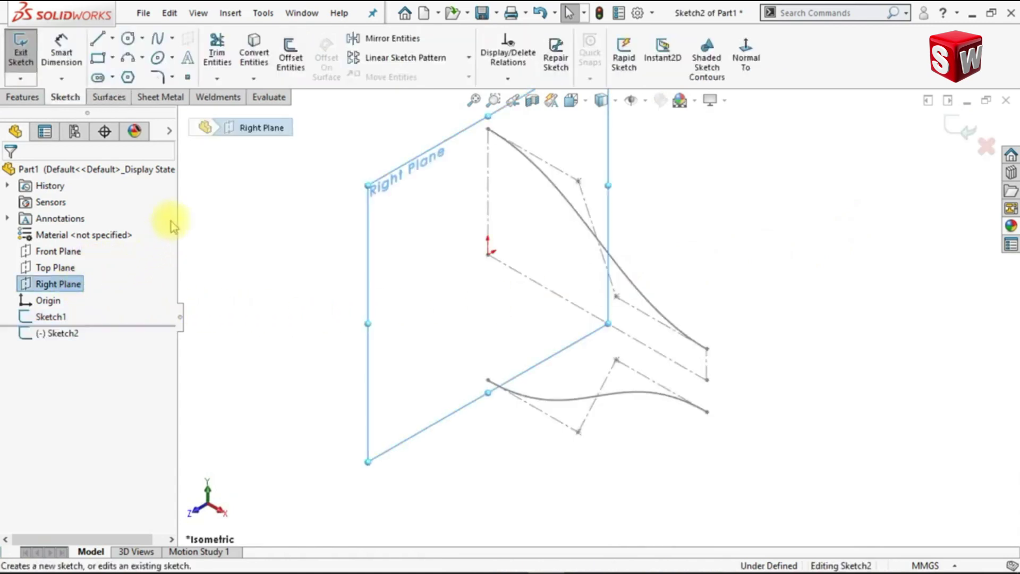
pyautogui.click(129, 60)
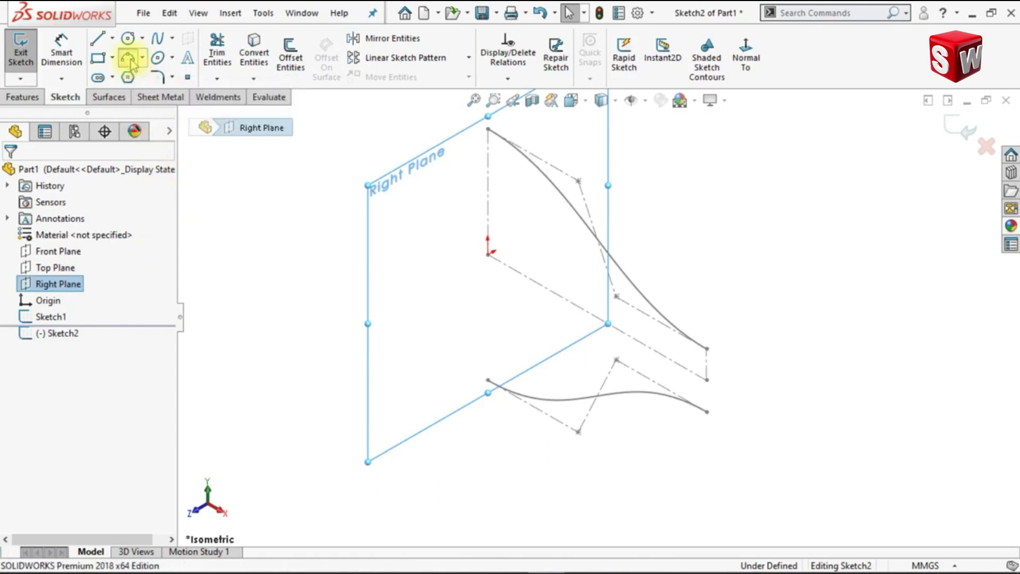
pyautogui.click(488, 129)
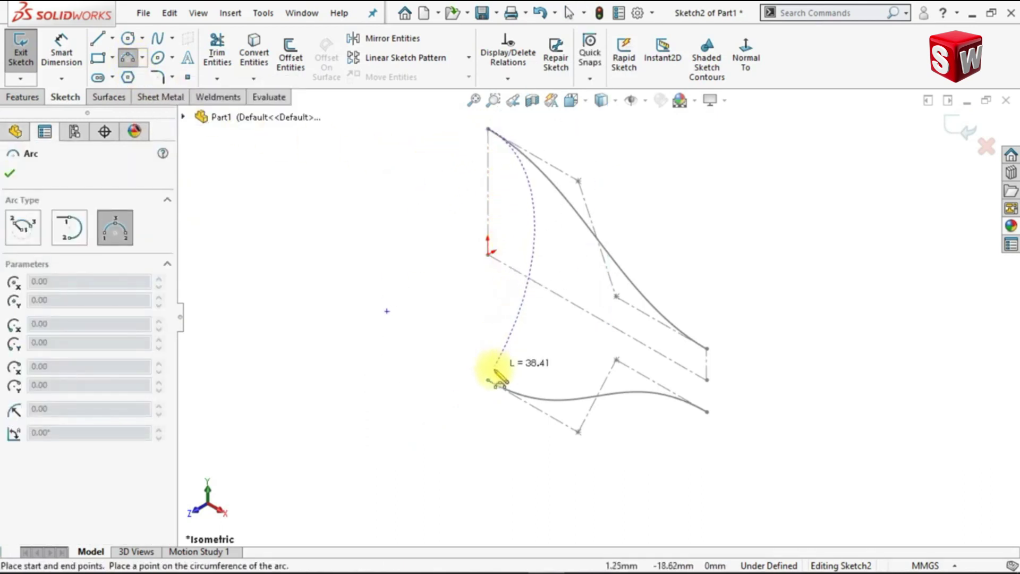
pyautogui.click(487, 380)
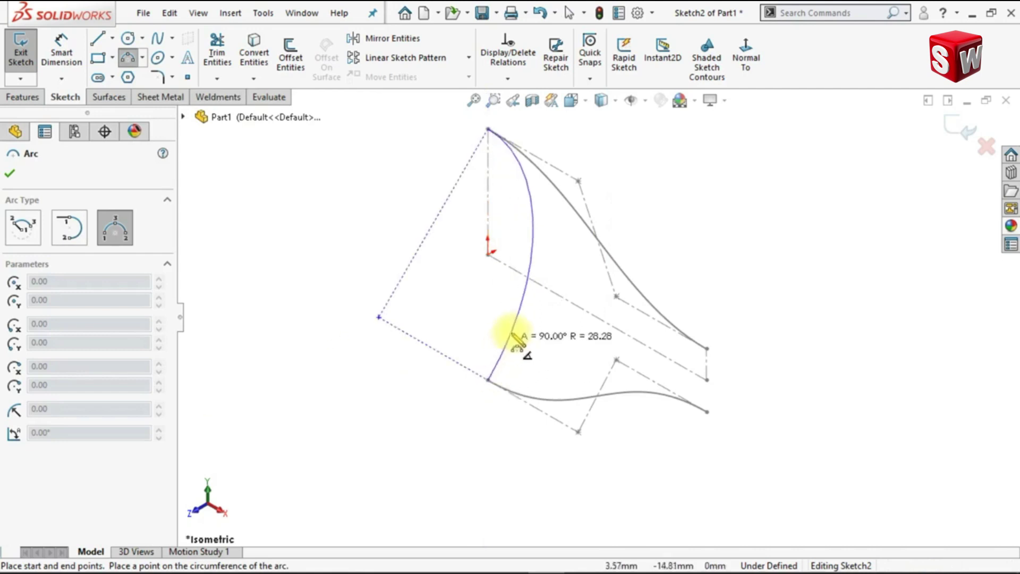
pyautogui.click(526, 332)
pyautogui.press('Escape')
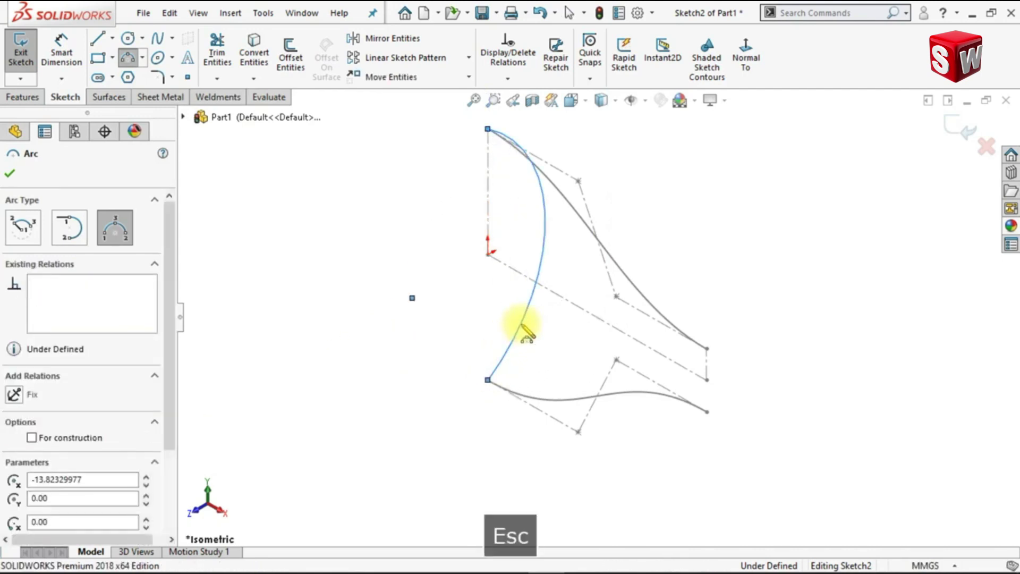
pyautogui.click(746, 79)
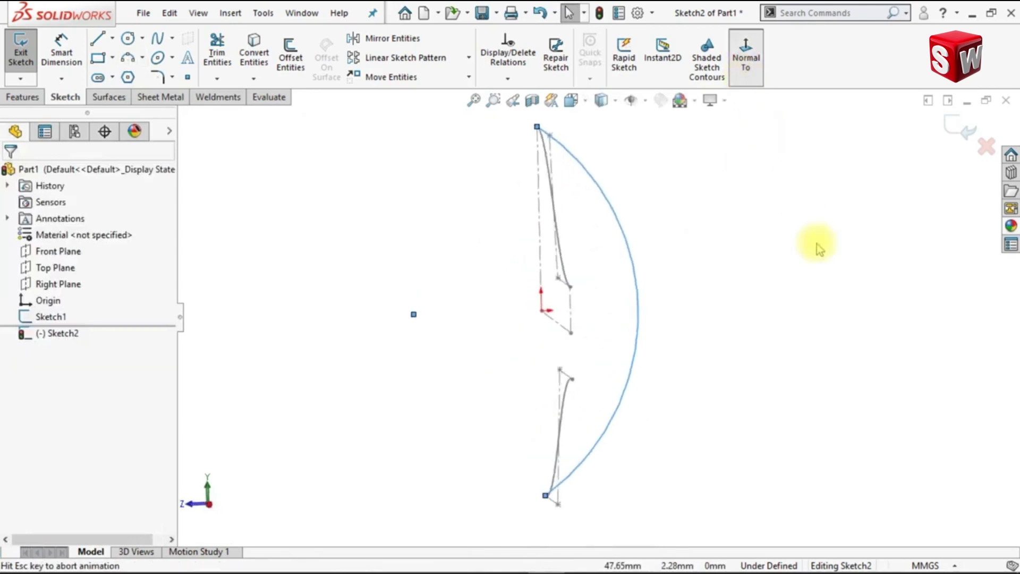
# Step: Draw two construction centerlines joining the arc's center point to its upper and lower endpoints
pyautogui.click(112, 39)
pyautogui.click(134, 75)
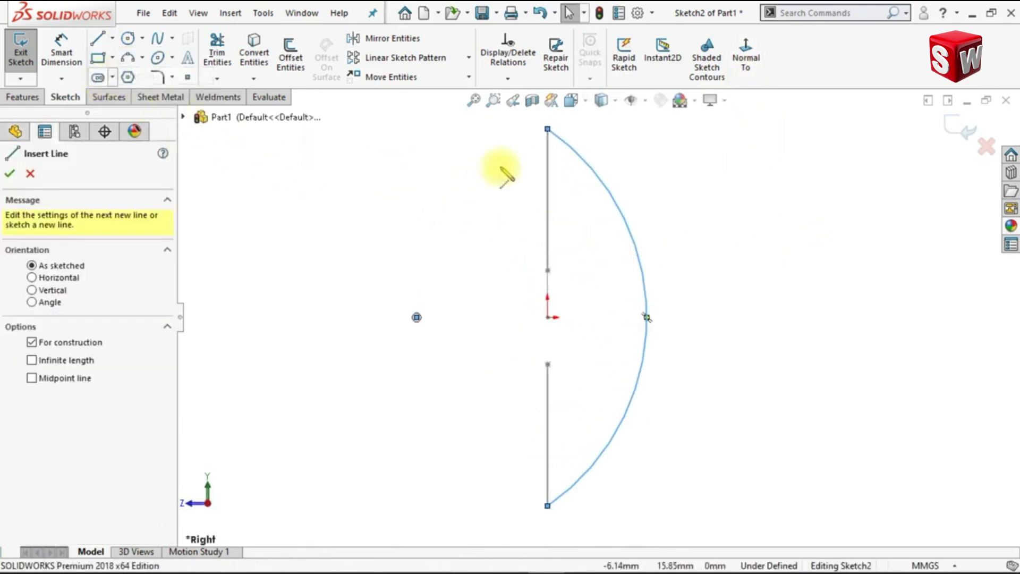
pyautogui.moveTo(548, 129); pyautogui.dragTo(431, 319)
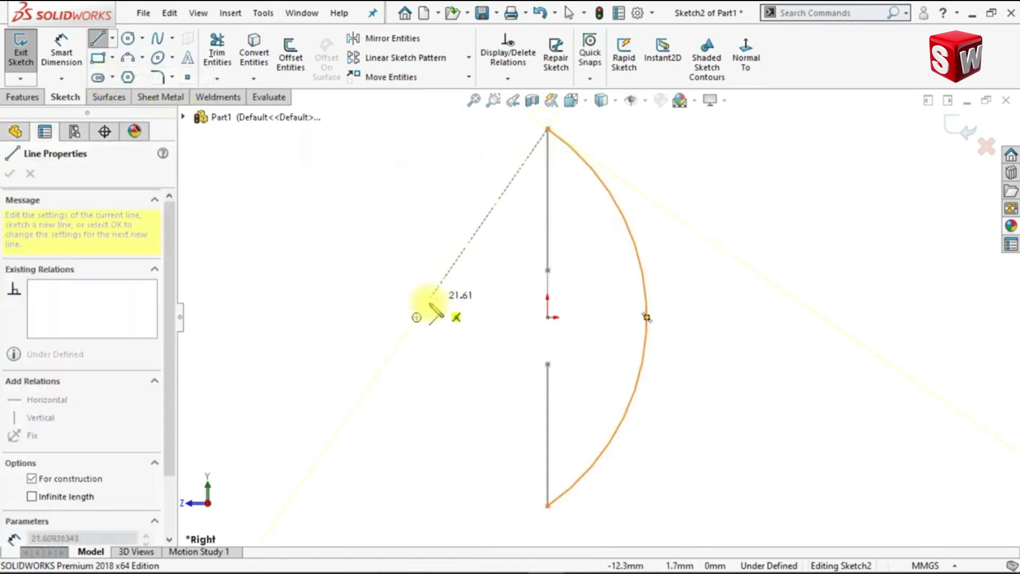
pyautogui.click(418, 317)
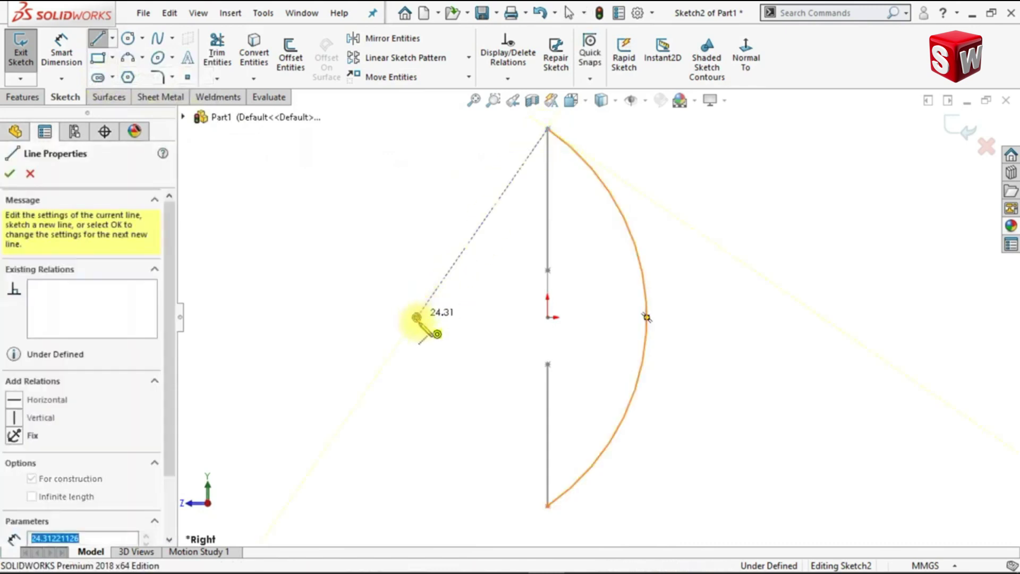
pyautogui.click(548, 504)
pyautogui.press('Escape')
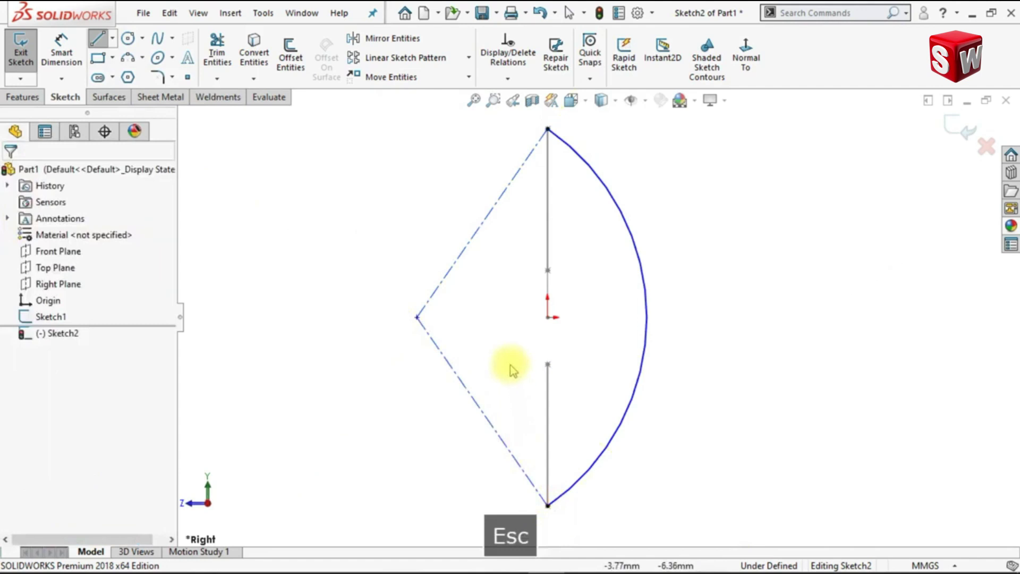
# Step: Make the two construction lines perpendicular to each other and finish the Right Plane sketch
pyautogui.keyDown('ctrl'); pyautogui.click(456, 268); pyautogui.keyUp('ctrl')
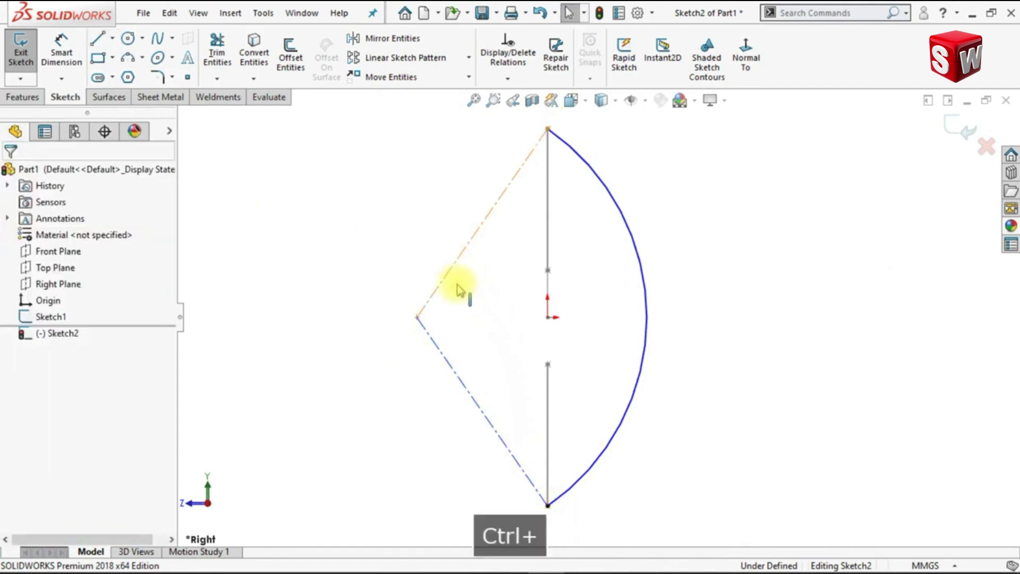
pyautogui.keyDown('ctrl'); pyautogui.click(441, 354); pyautogui.keyUp('ctrl')
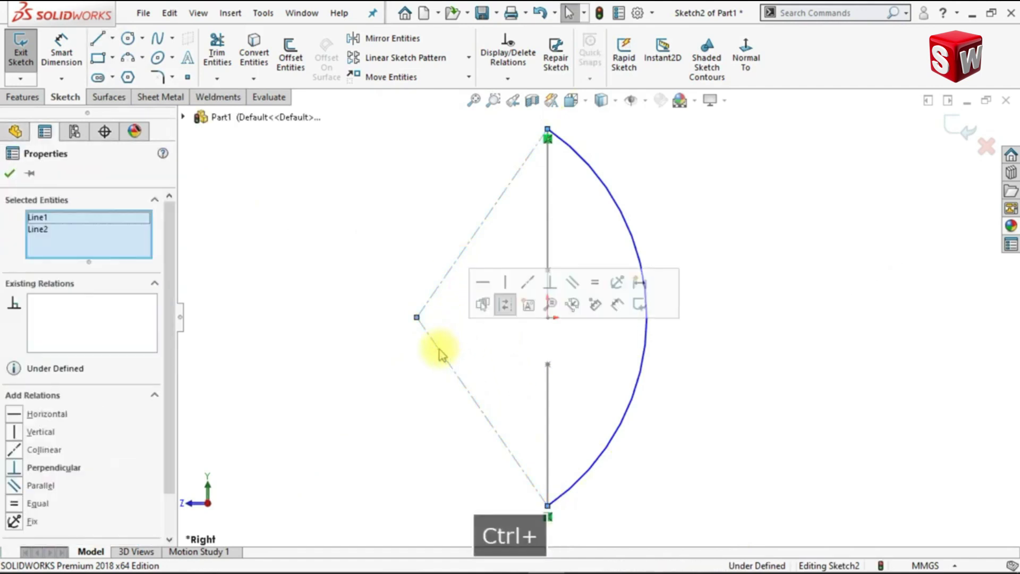
pyautogui.click(550, 281)
pyautogui.click(590, 367)
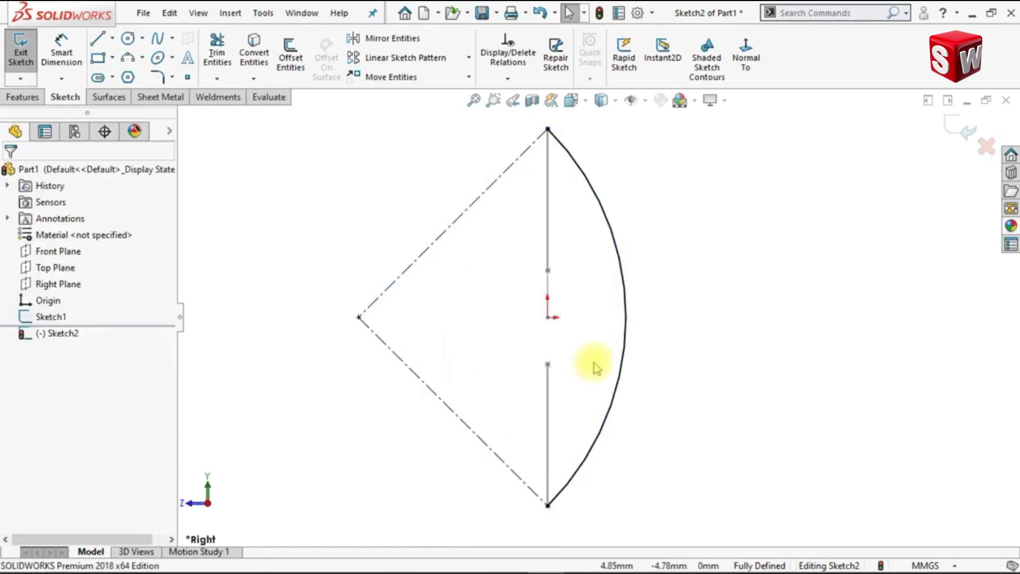
pyautogui.click(955, 125)
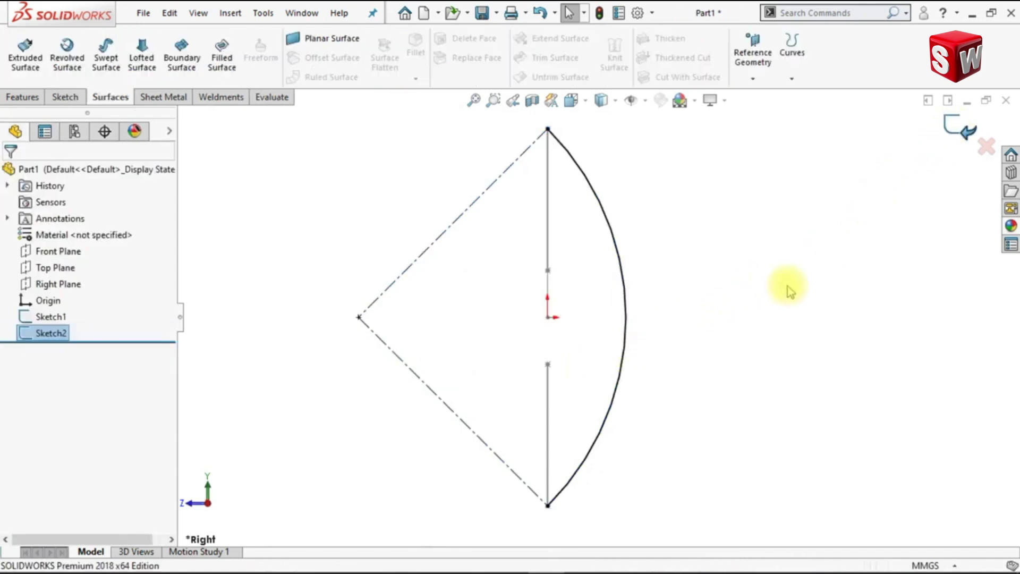
pyautogui.click(777, 270)
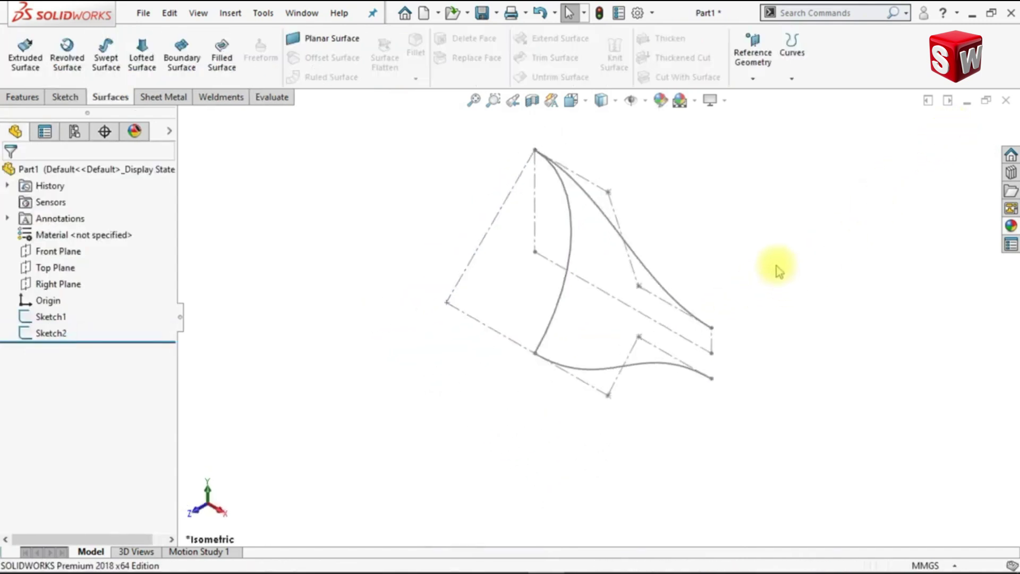
# Step: Create a reference plane through the far endpoint of the horizontal centerline in Sketch1, perpendicular to that centerline
pyautogui.click(754, 80)
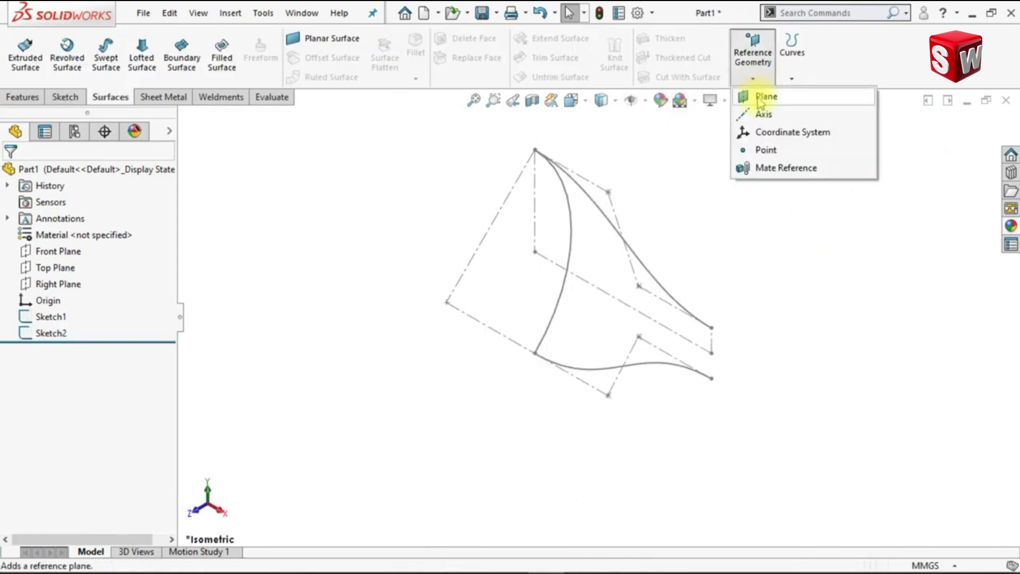
pyautogui.click(761, 98)
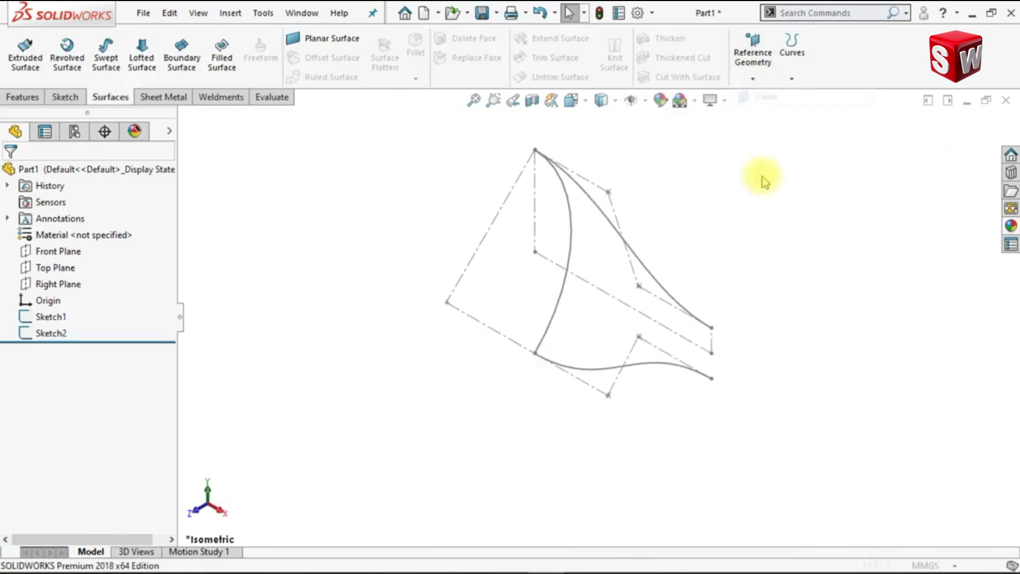
pyautogui.click(712, 353)
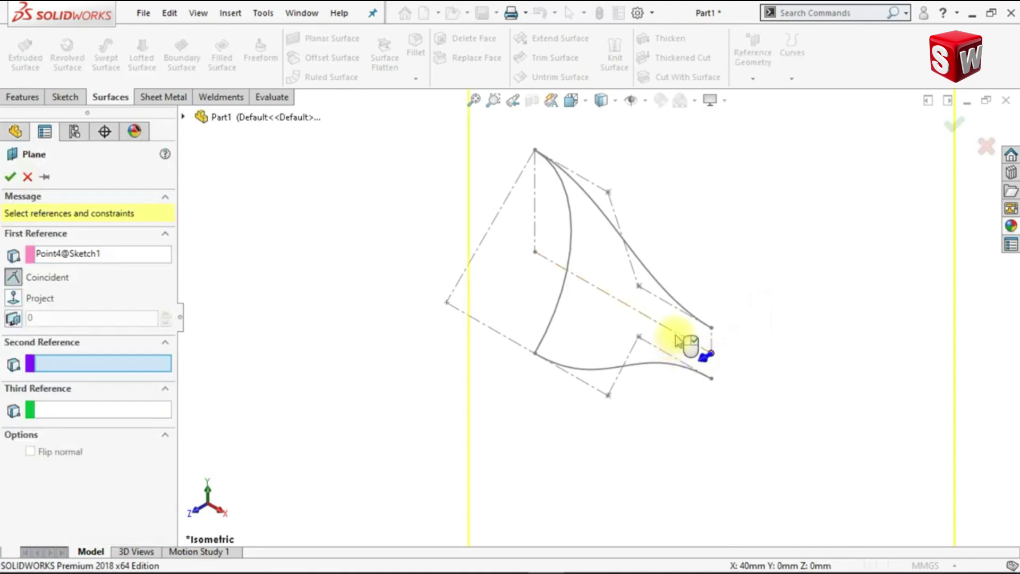
pyautogui.click(677, 337)
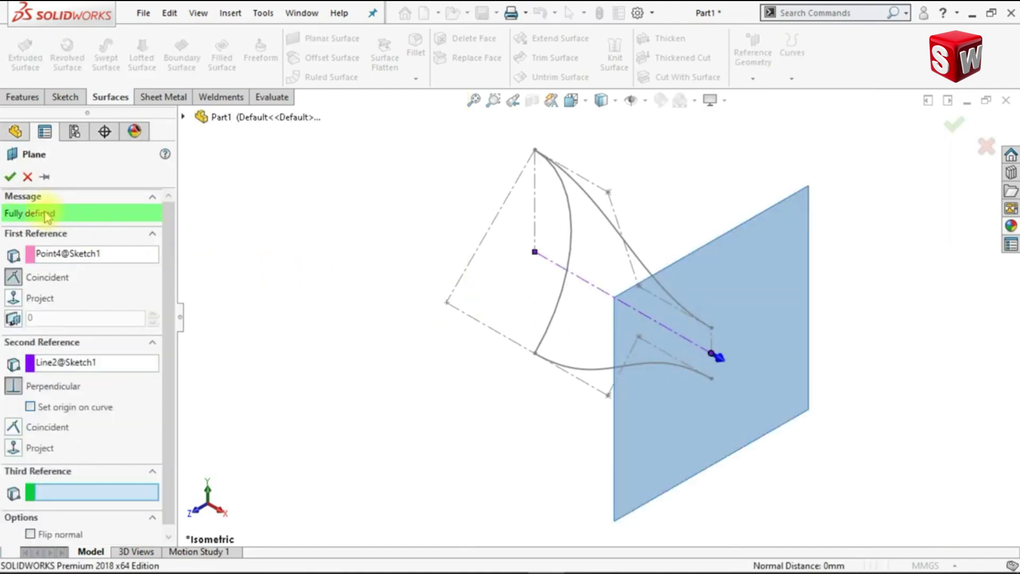
pyautogui.click(10, 177)
pyautogui.press('Escape')
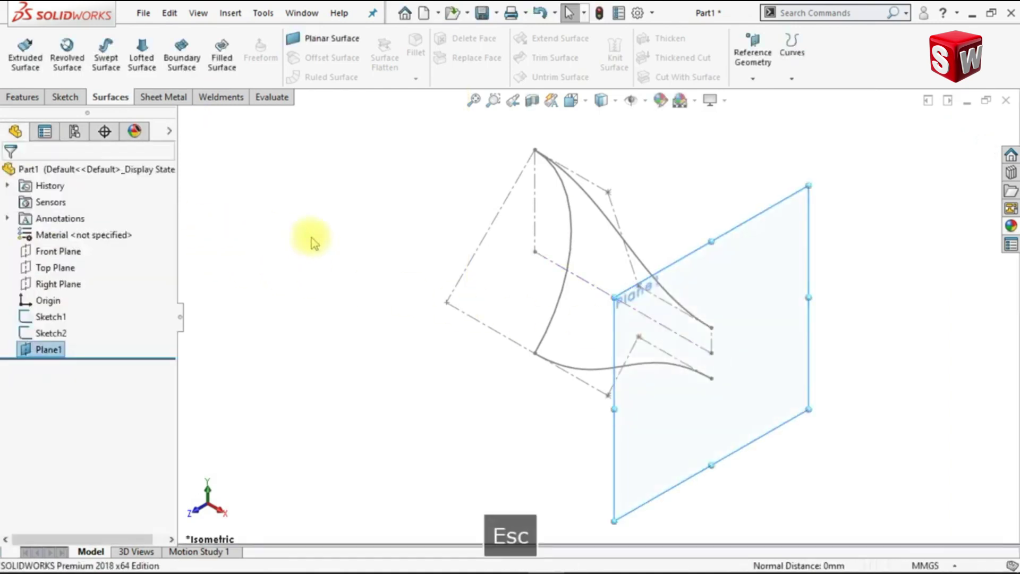
# Step: Start a sketch on Plane1 and draw a three-point arc joining the far endpoints of the two splines
pyautogui.click(710, 273)
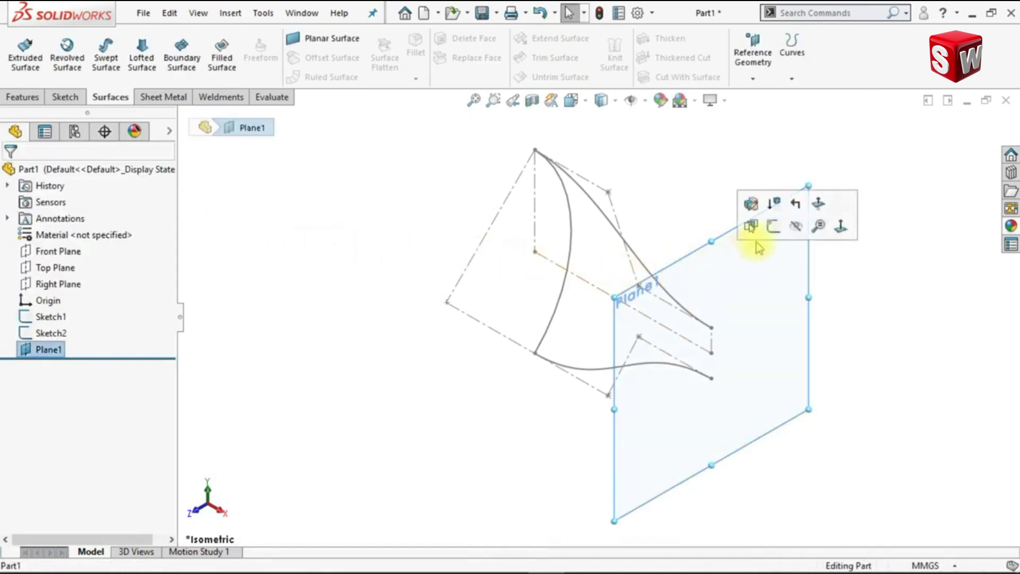
pyautogui.click(774, 223)
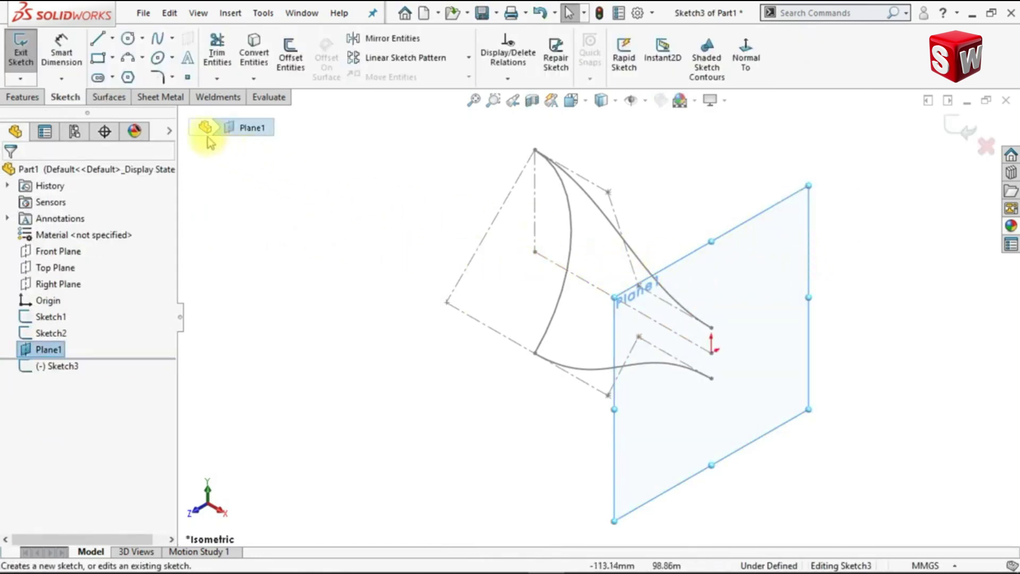
pyautogui.click(128, 59)
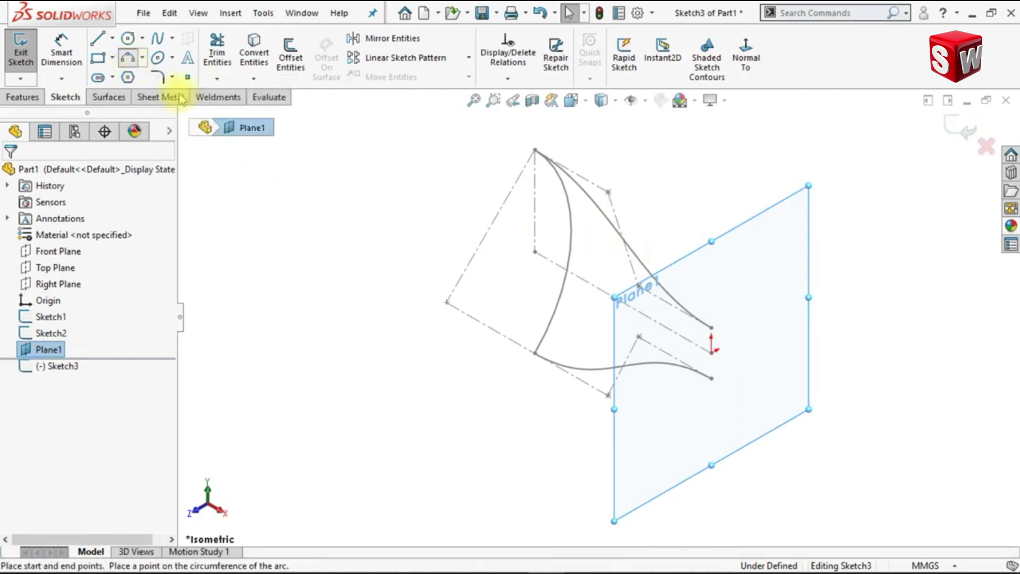
pyautogui.click(712, 327)
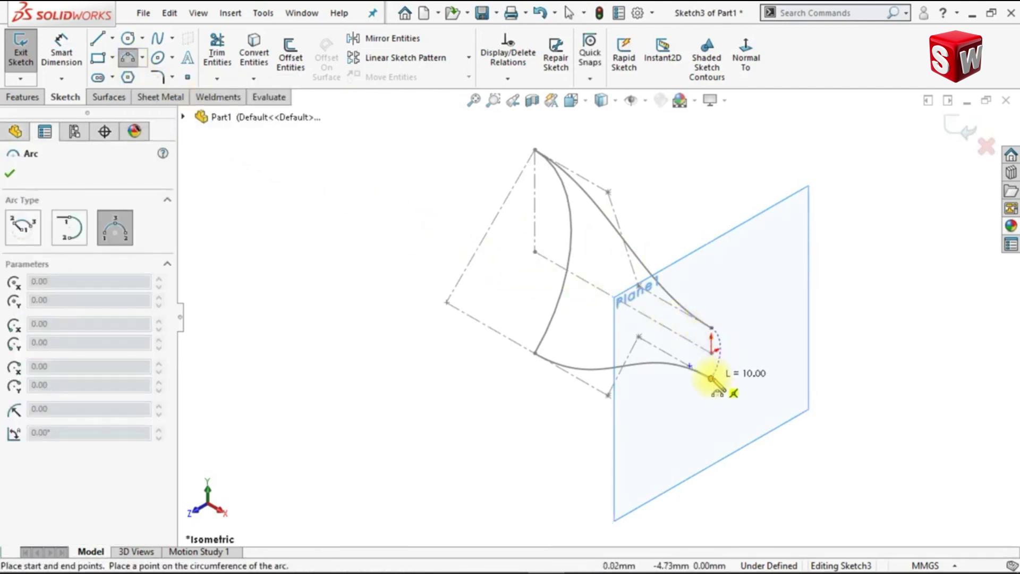
pyautogui.click(726, 355)
pyautogui.press('Escape')
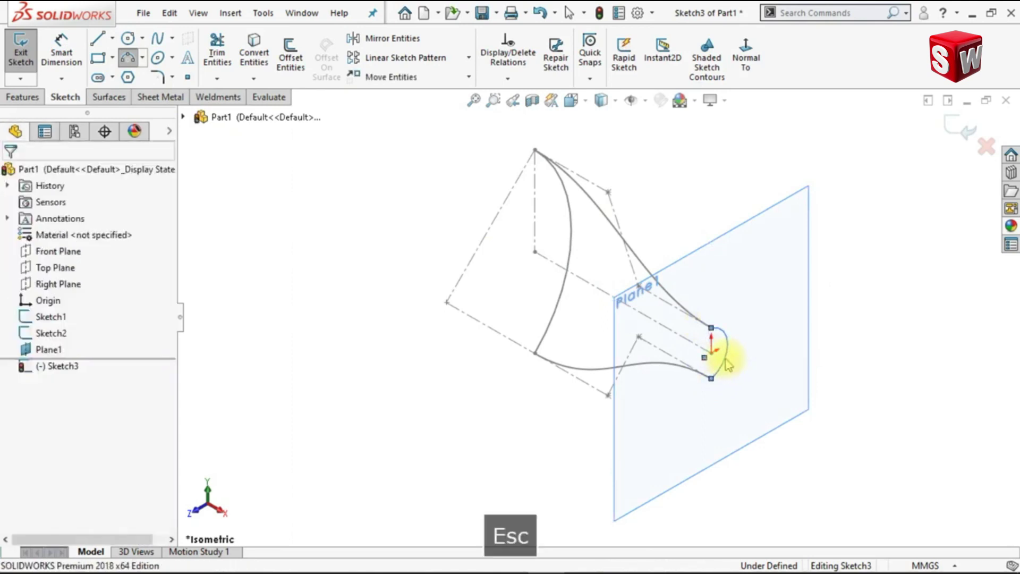
# Step: Draw two construction centerlines from the small arc's center point to its upper and lower endpoints
pyautogui.click(747, 58)
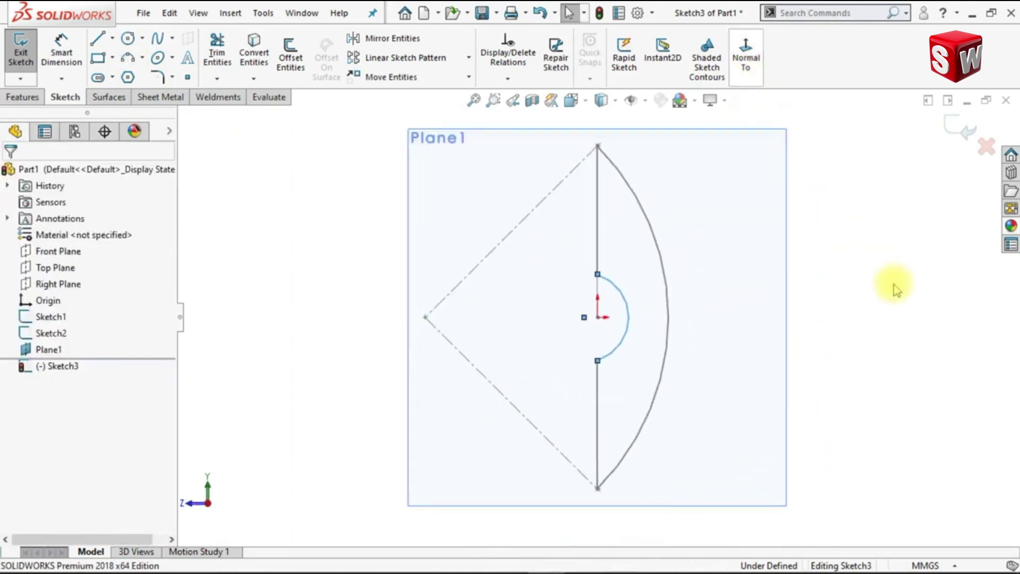
pyautogui.scroll(-3, 597, 315)
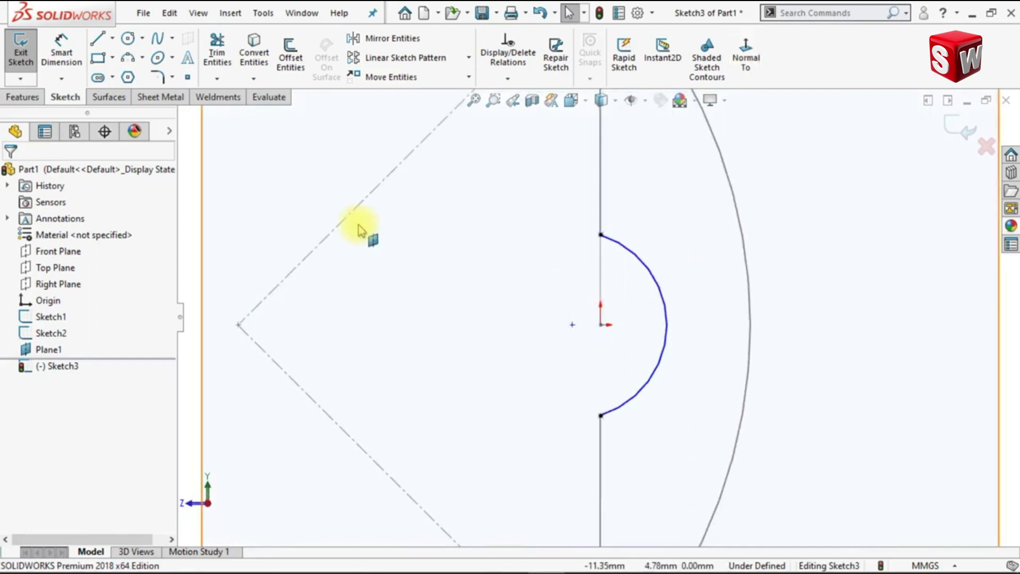
pyautogui.click(112, 38)
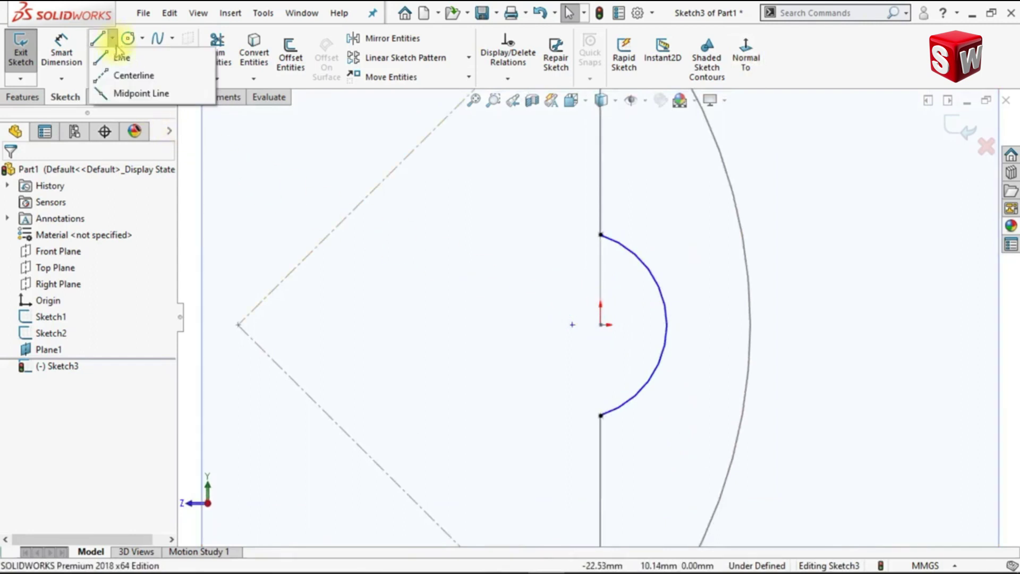
pyautogui.click(125, 76)
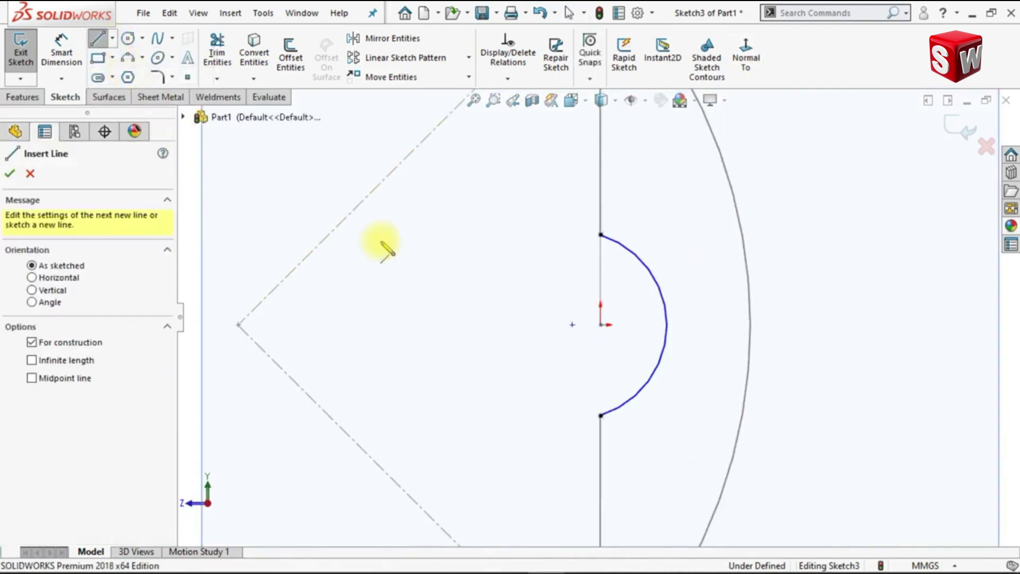
pyautogui.click(600, 234)
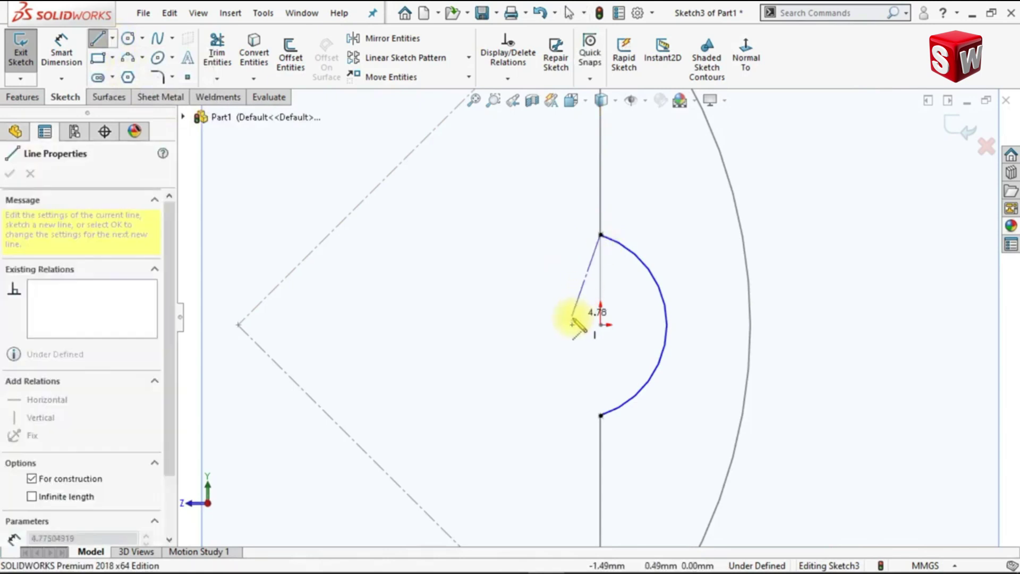
pyautogui.click(572, 325)
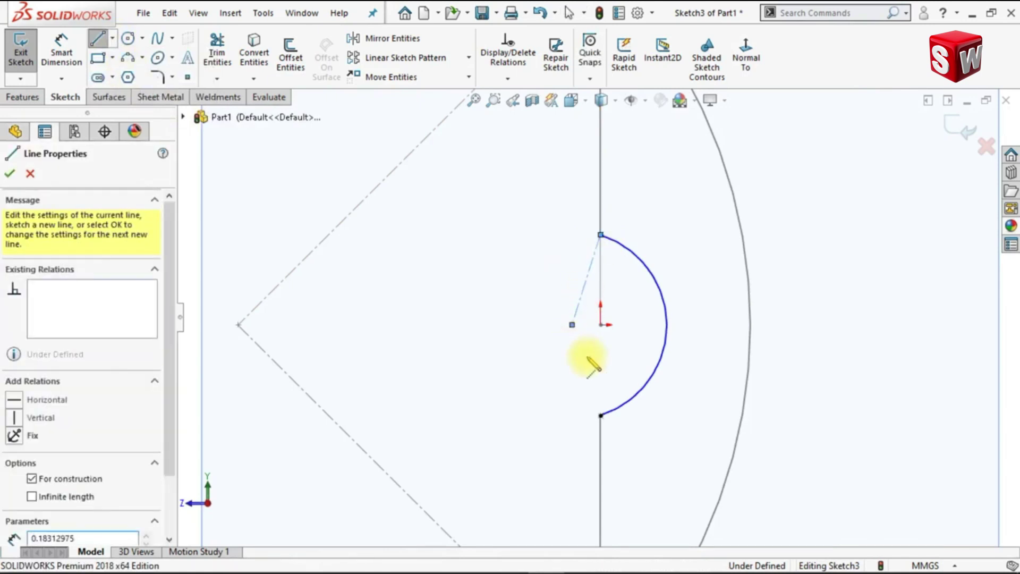
pyautogui.click(600, 413)
pyautogui.press('Escape')
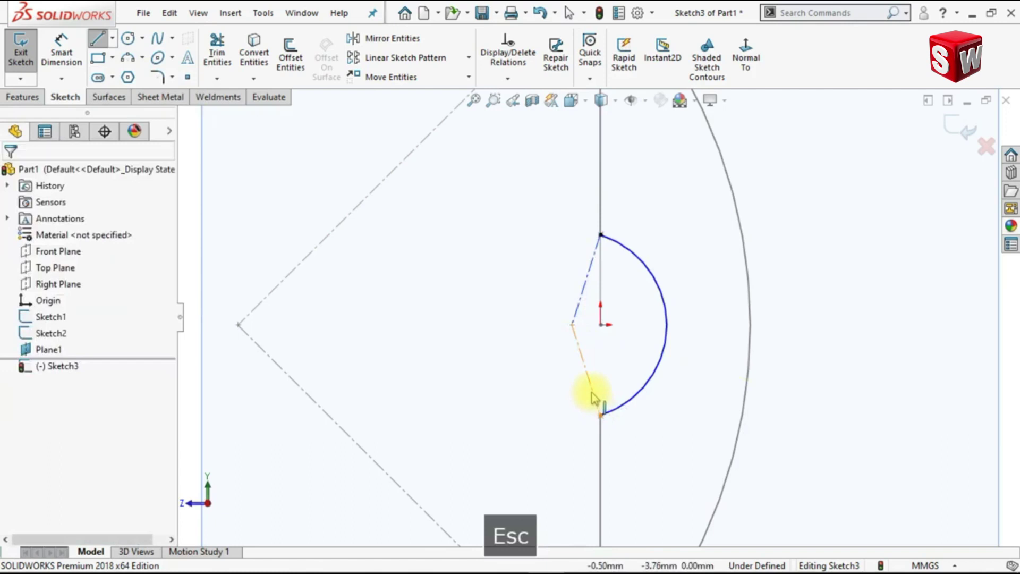
# Step: Apply a Perpendicular relation to the small arc's two construction lines
pyautogui.keyDown('ctrl'); pyautogui.click(581, 302); pyautogui.keyUp('ctrl')
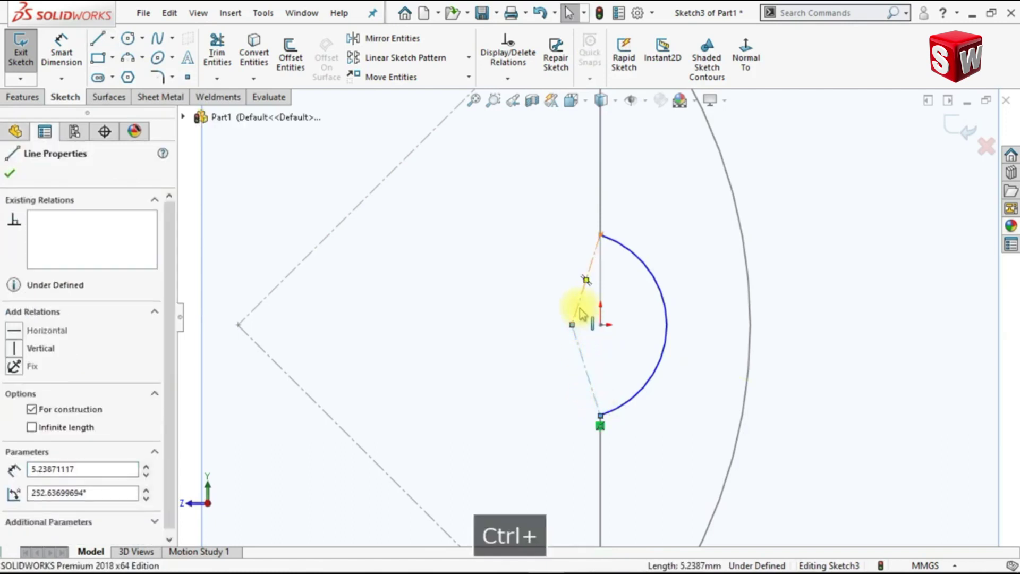
pyautogui.keyDown('ctrl'); pyautogui.click(581, 313); pyautogui.keyUp('ctrl')
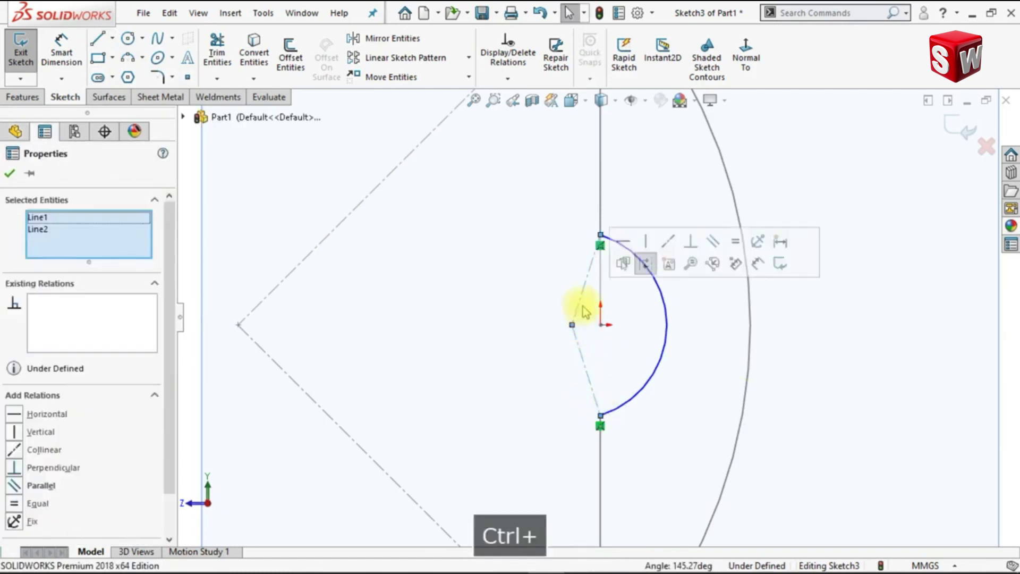
pyautogui.click(690, 250)
pyautogui.click(696, 332)
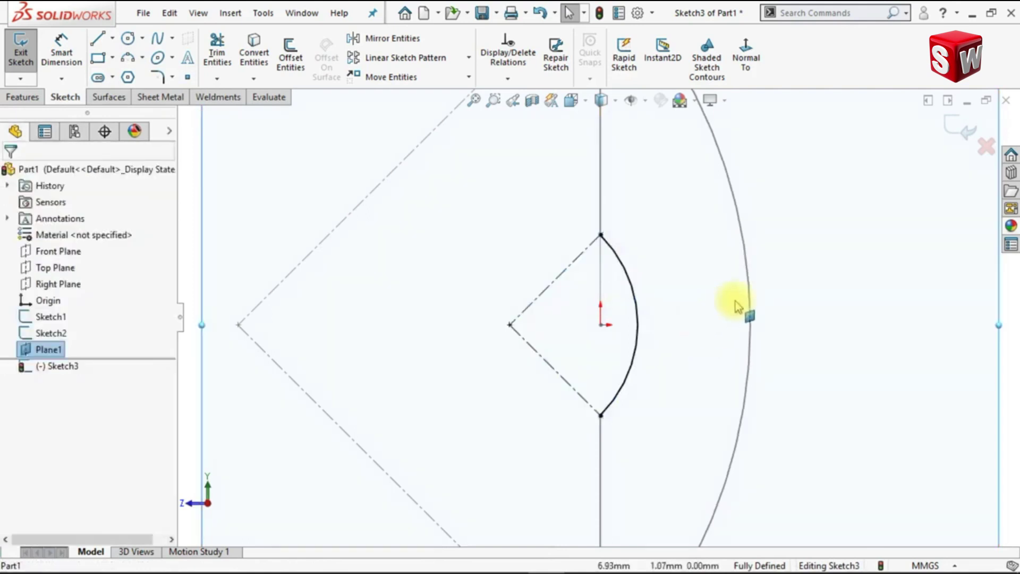
# Step: Finish the small arc's sketch and hide Plane1
pyautogui.hotkey('ctrl', 'b')
pyautogui.hotkey('ctrl', '7')
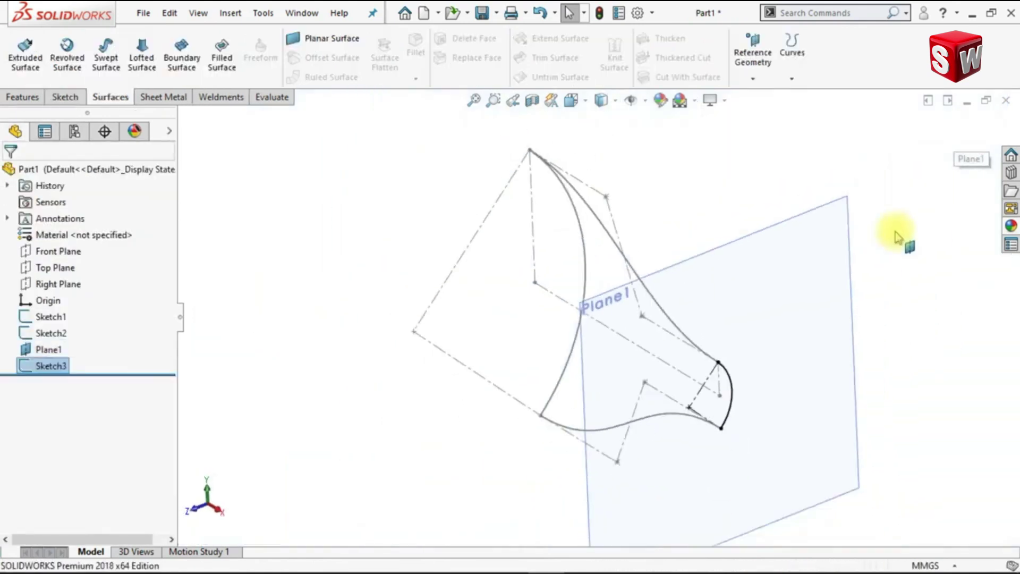
pyautogui.click(728, 296)
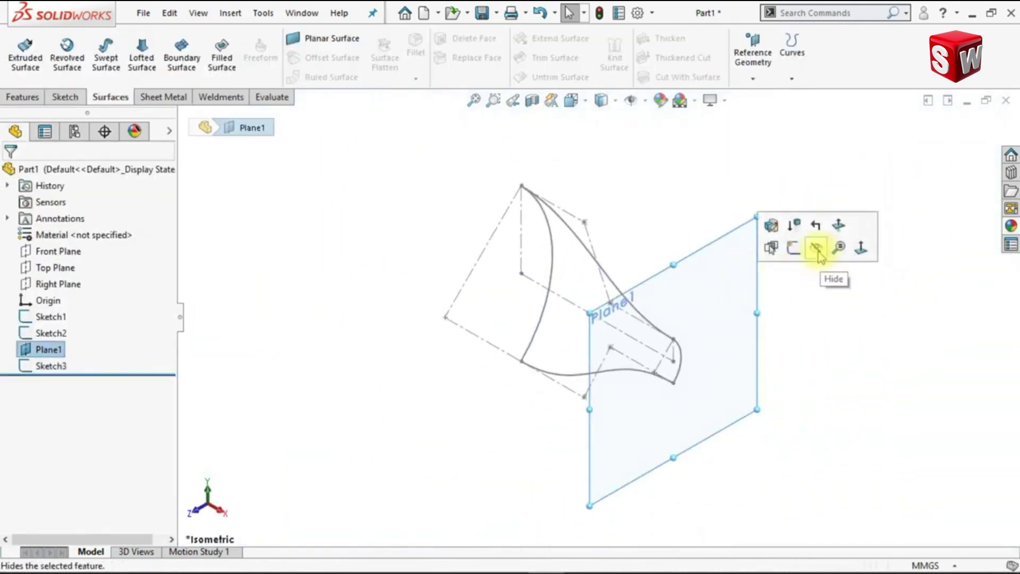
pyautogui.click(814, 252)
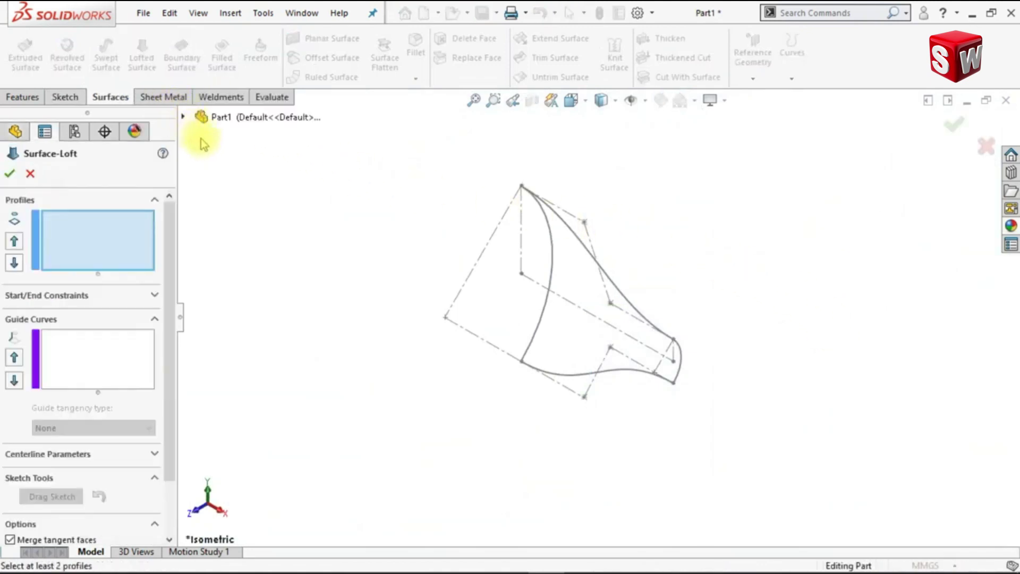
# Step: Set the large and small arc sketches as the surface loft's profiles and add the upper spline as its first guide curve
pyautogui.click(528, 357)
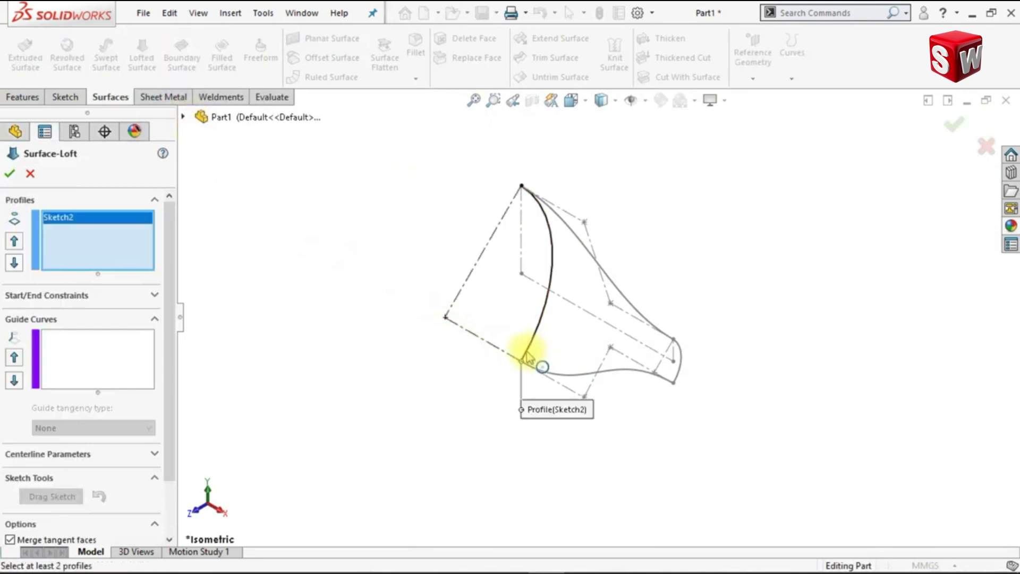
pyautogui.click(677, 380)
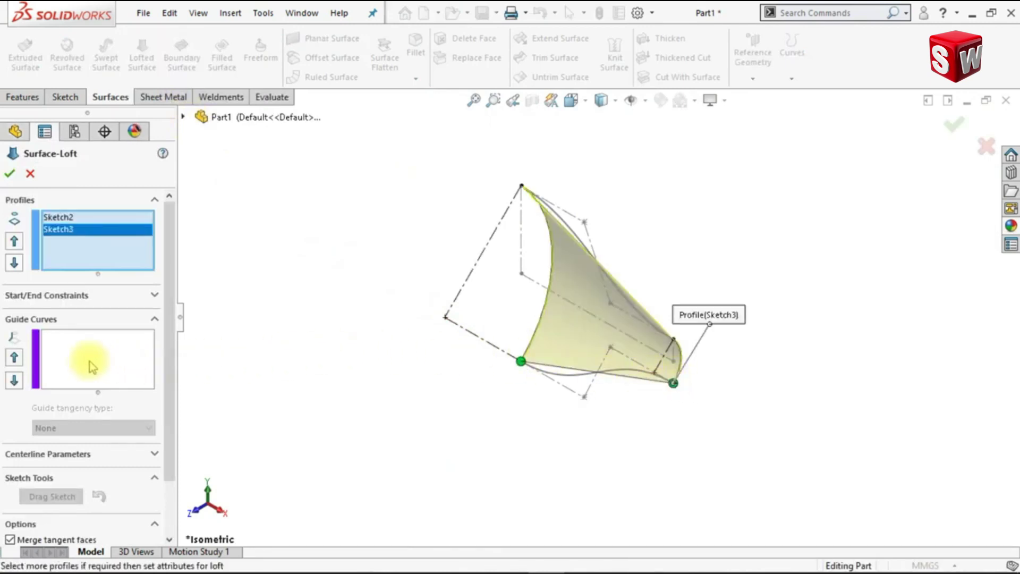
pyautogui.rightClick(92, 367)
pyautogui.click(135, 390)
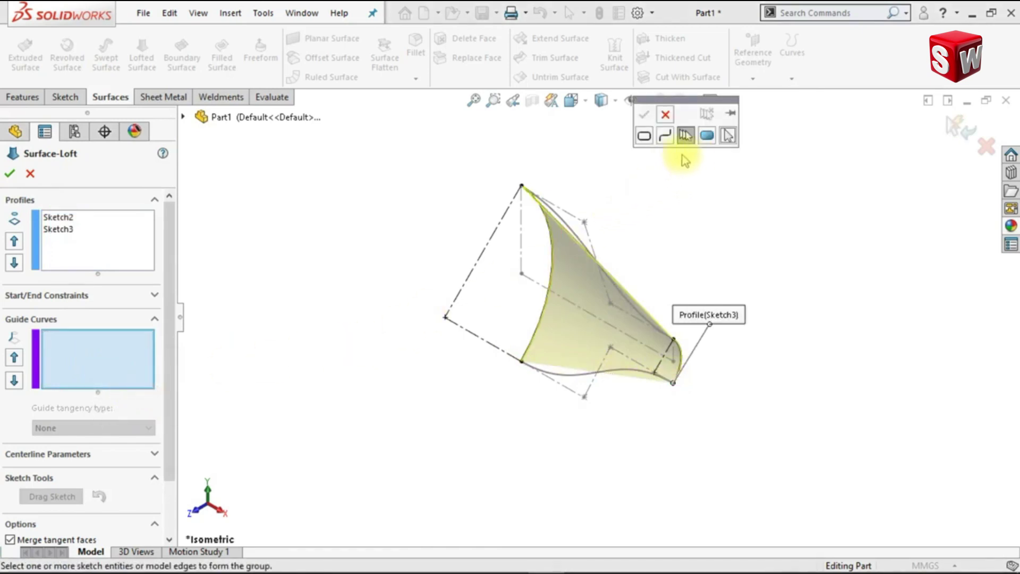
pyautogui.click(567, 229)
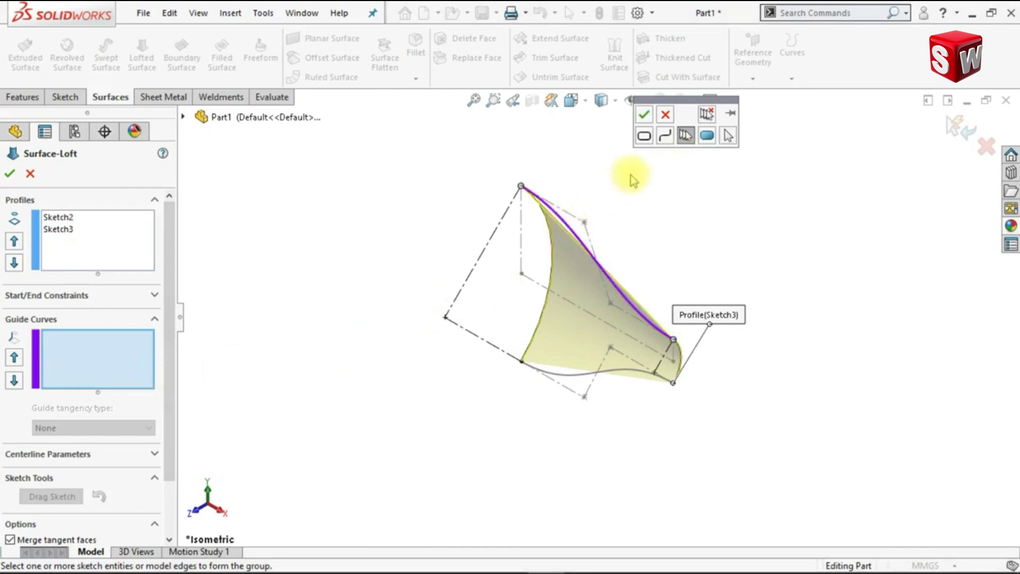
pyautogui.click(644, 116)
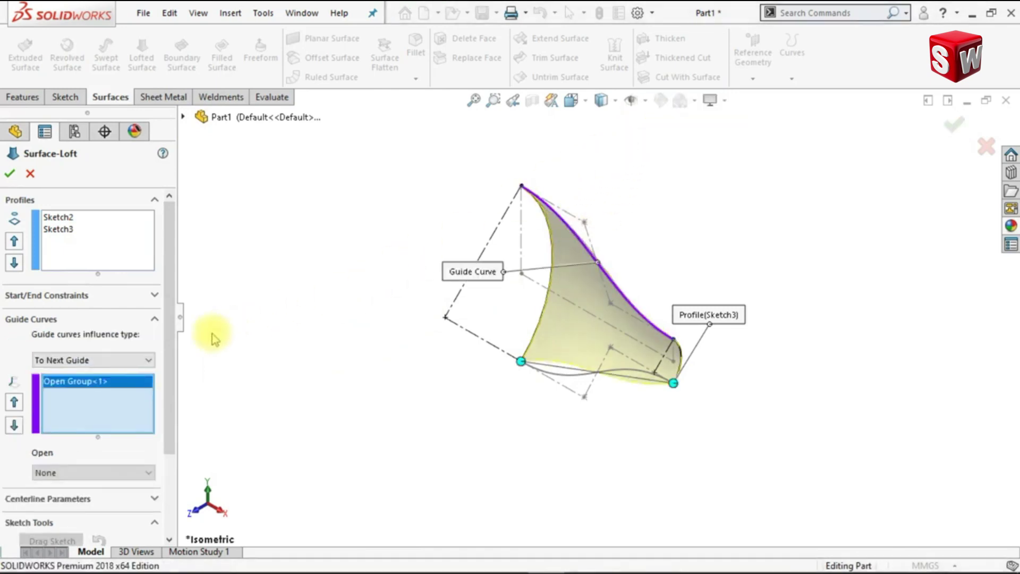
# Step: Add the lower spline as the second guide curve of the surface loft, selected as an open group
pyautogui.rightClick(138, 400)
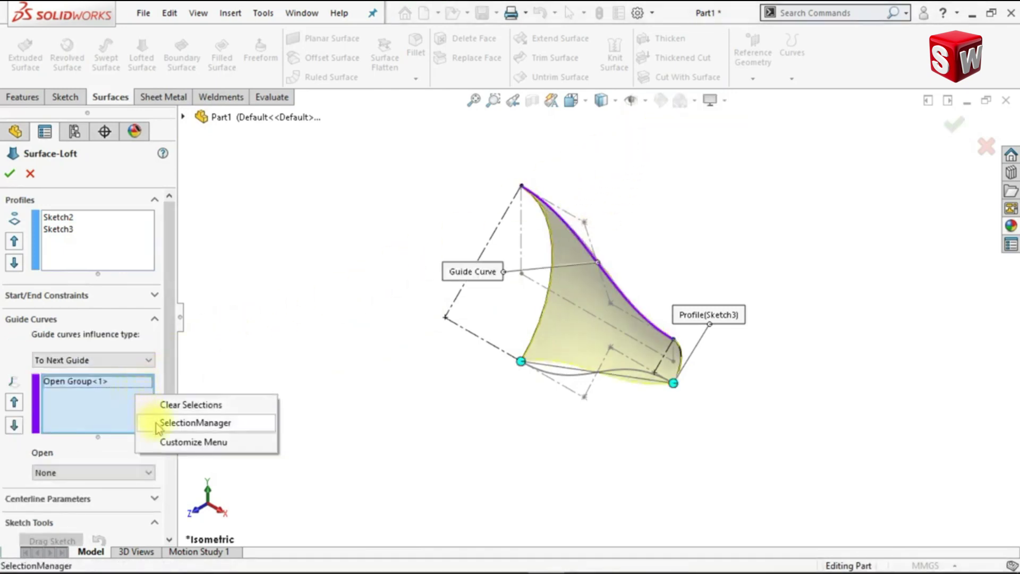
pyautogui.click(195, 423)
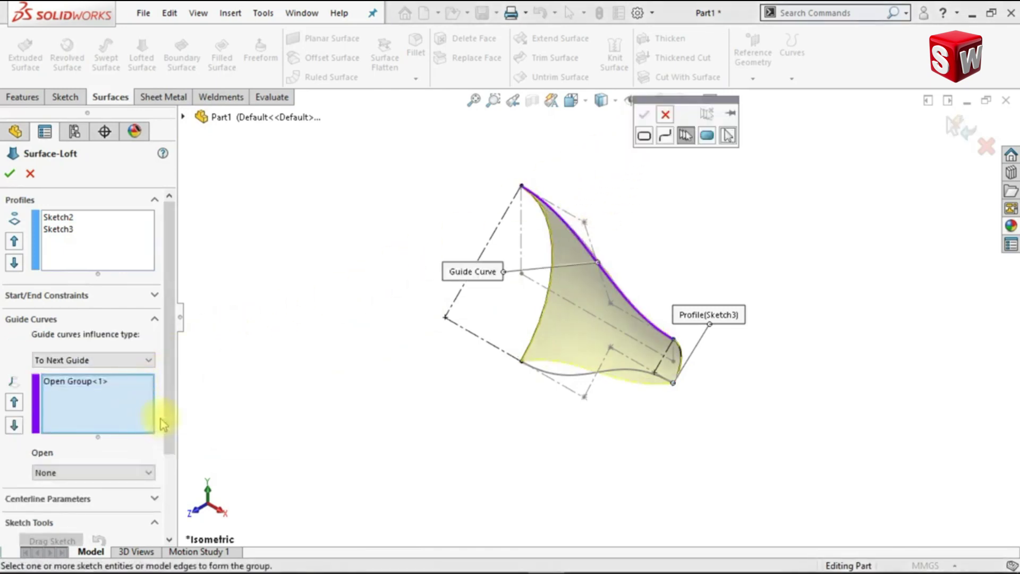
pyautogui.click(558, 376)
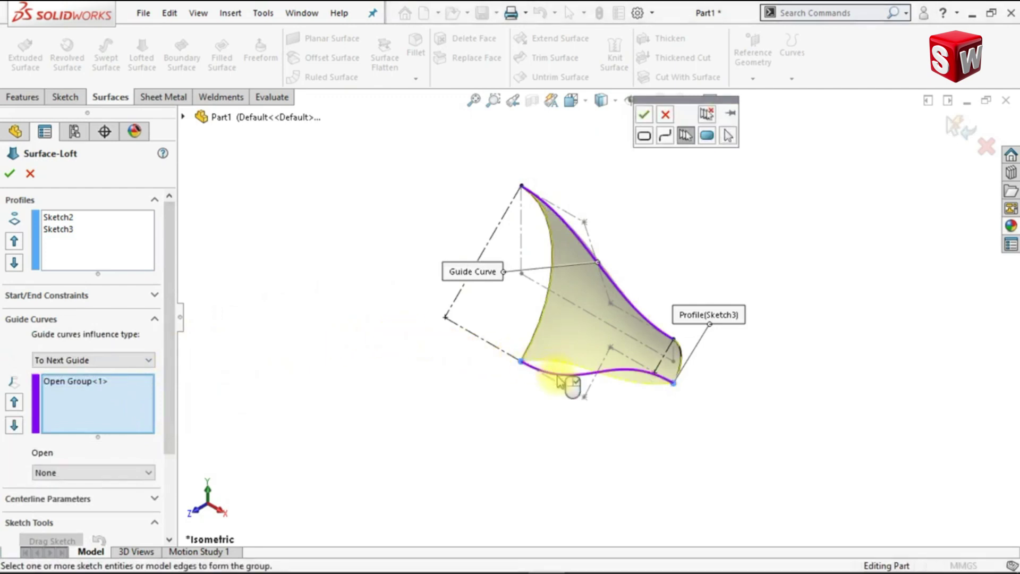
pyautogui.click(644, 115)
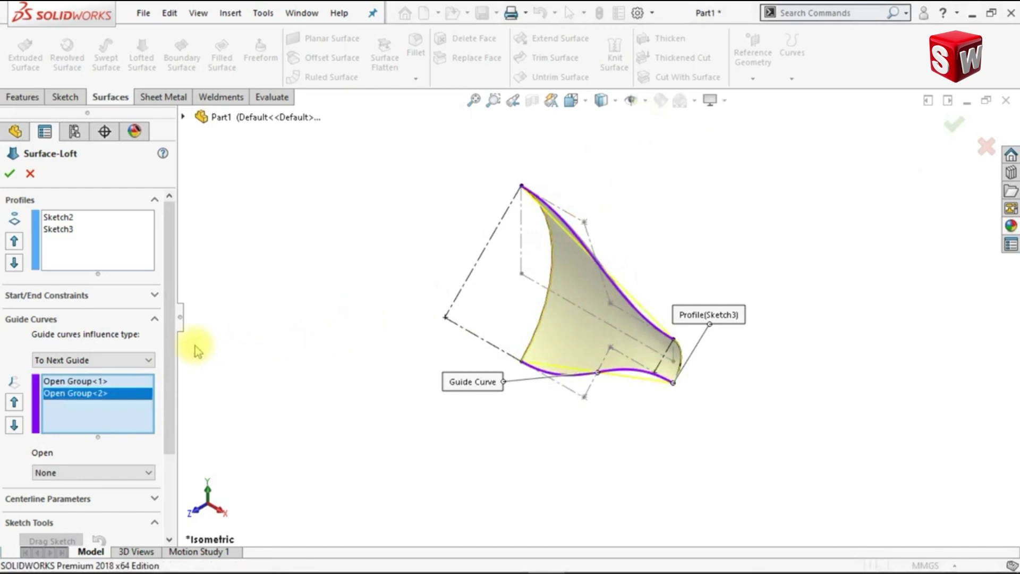
# Step: Set both the start and end constraints to Normal To Profile and finish the surface loft
pyautogui.click(156, 297)
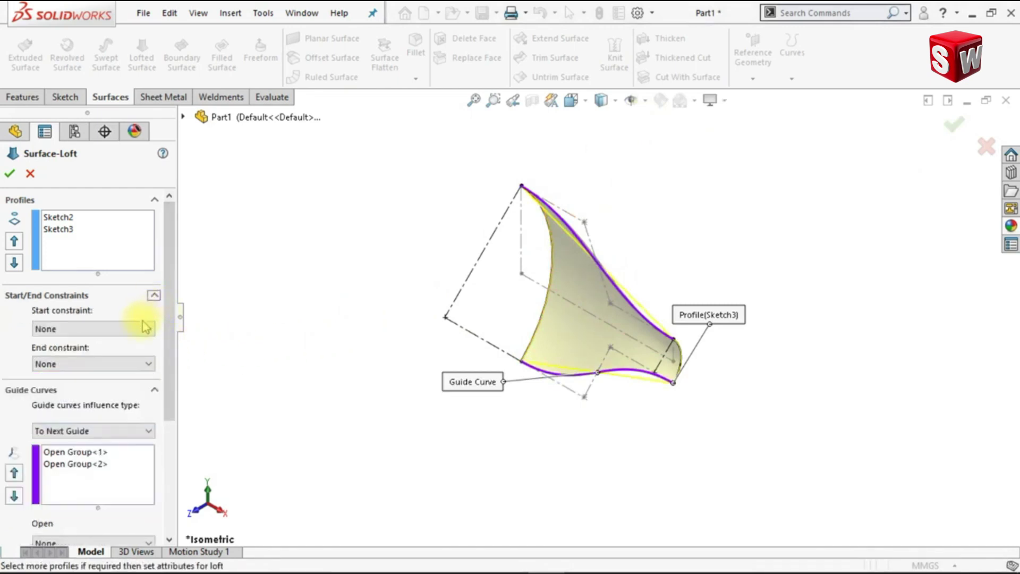
pyautogui.click(136, 357)
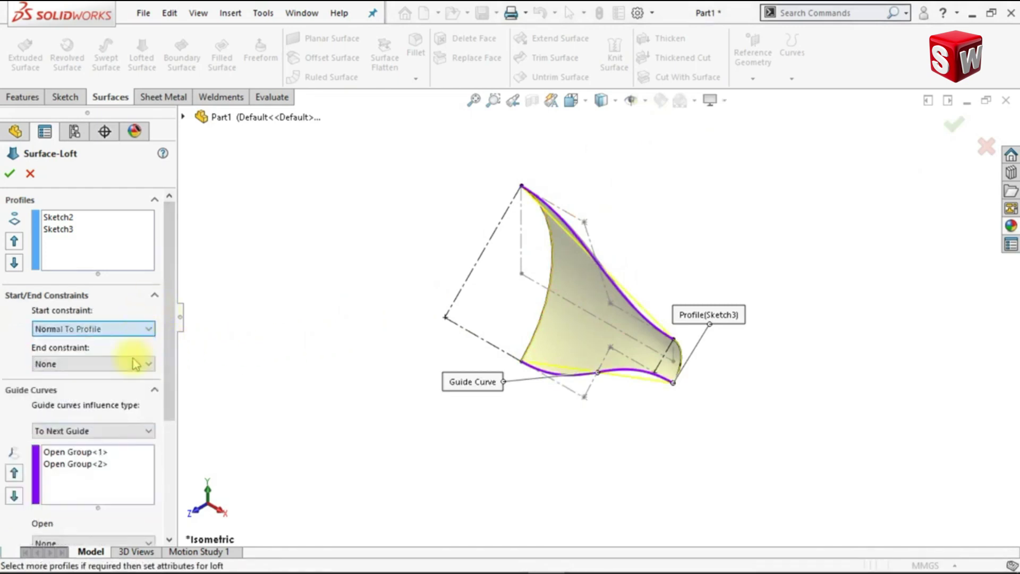
pyautogui.click(115, 427)
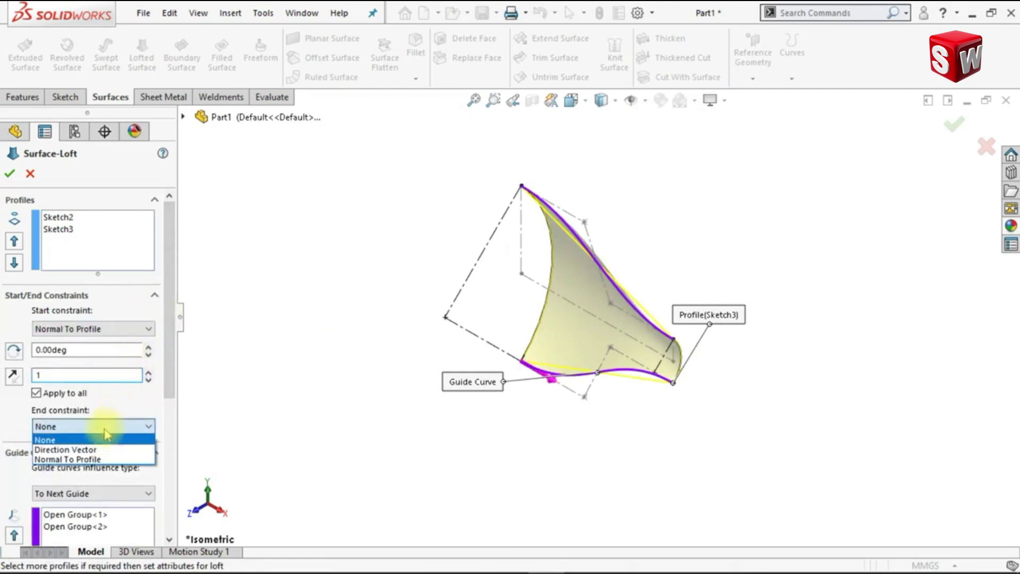
pyautogui.click(98, 460)
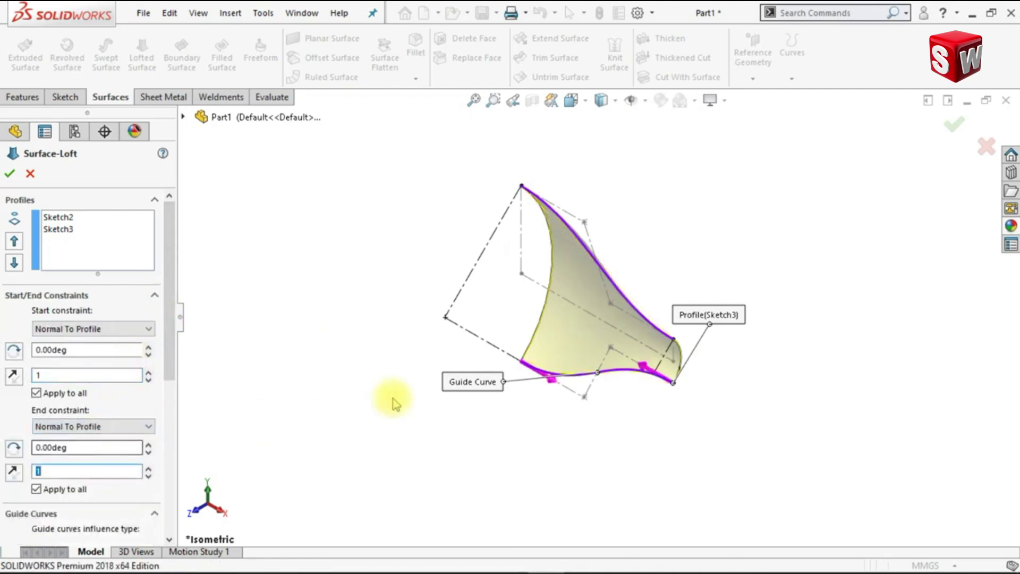
pyautogui.press('Left')
pyautogui.press('Left')
pyautogui.press('Down')
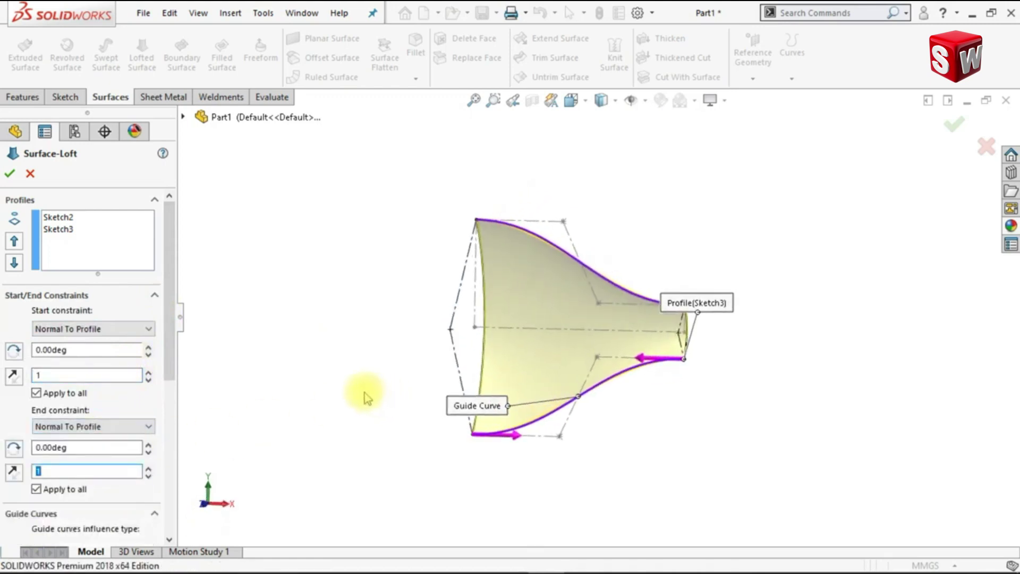
pyautogui.press('Down')
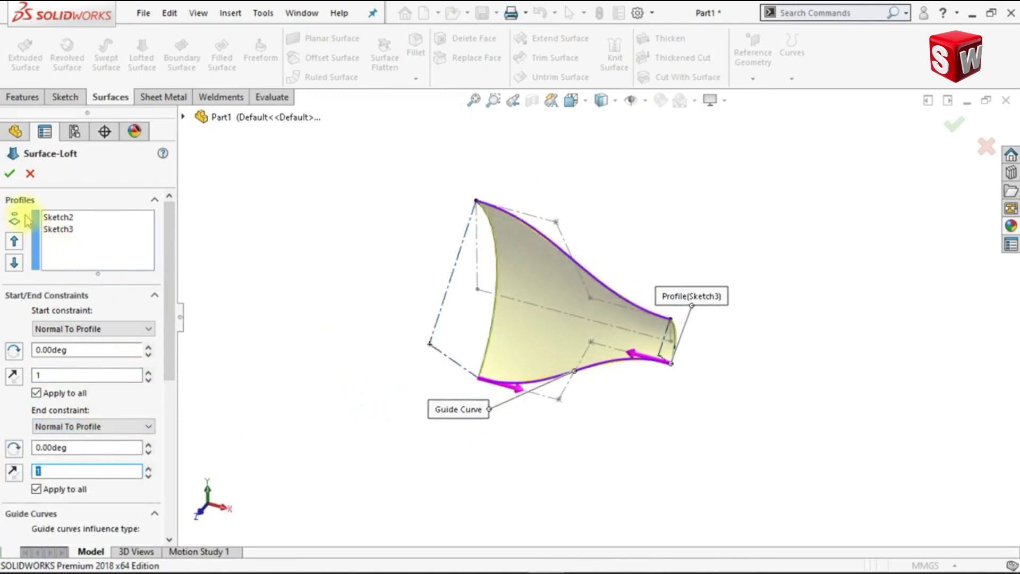
pyautogui.click(10, 174)
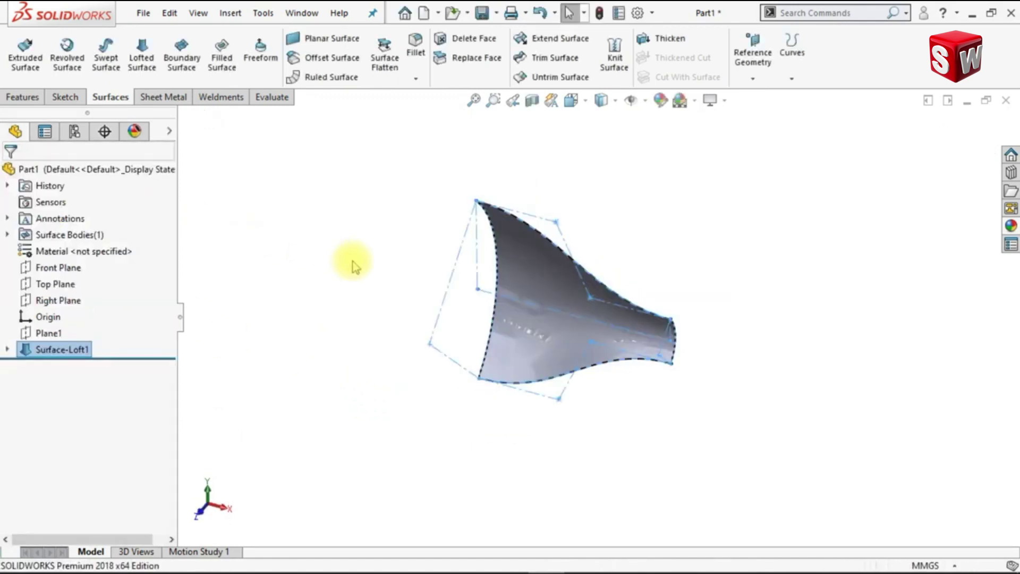
# Step: Add one evenly distributed reference point at the middle of the lofted surface's upper curved edge
pyautogui.press('Right')
pyautogui.press('Up')
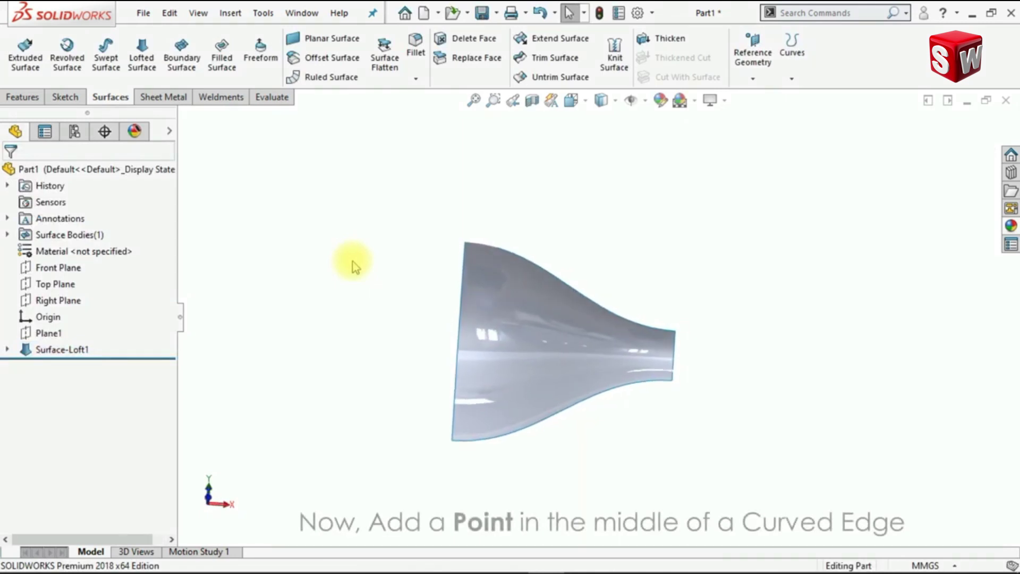
pyautogui.click(753, 79)
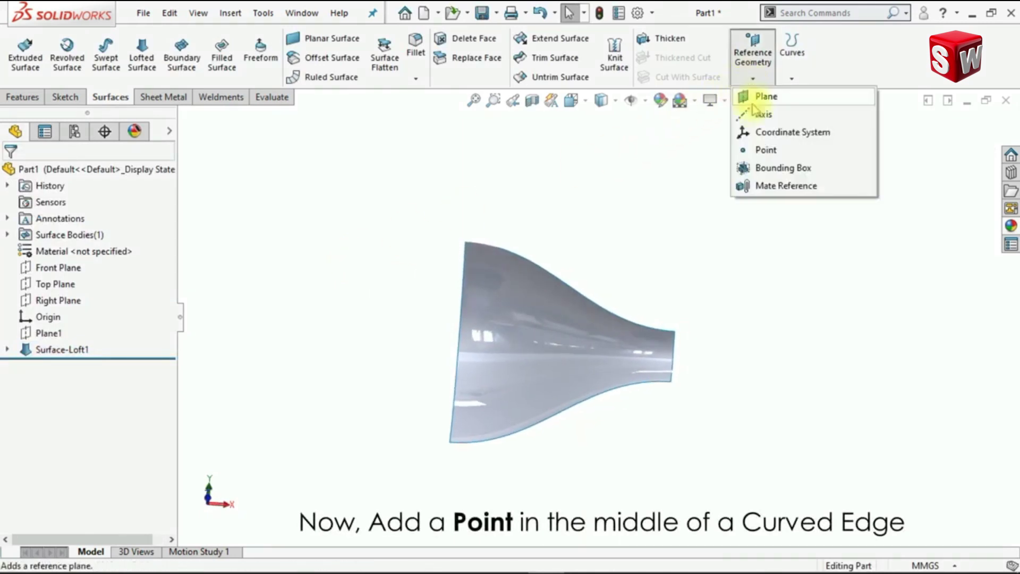
pyautogui.click(765, 152)
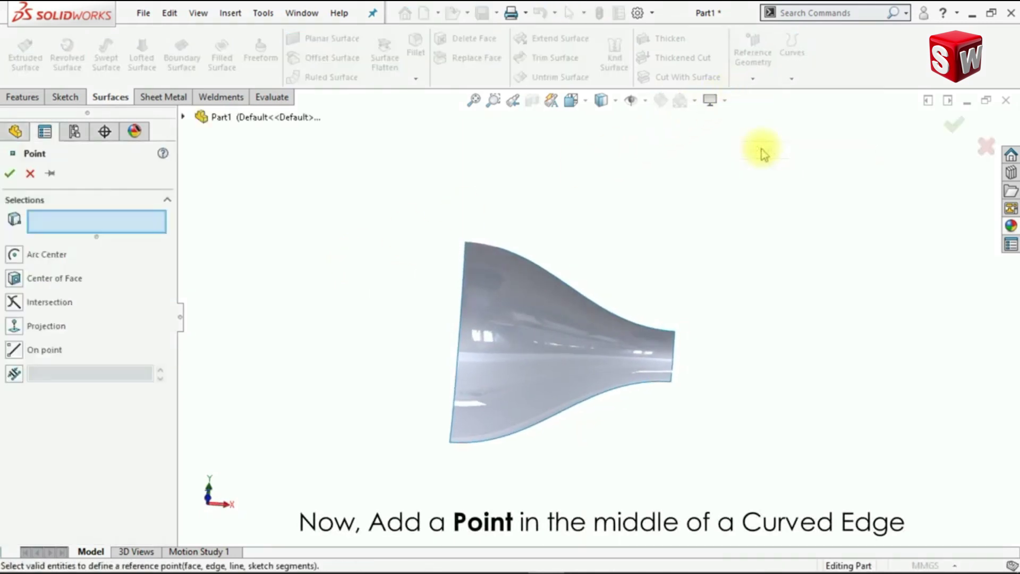
pyautogui.click(629, 328)
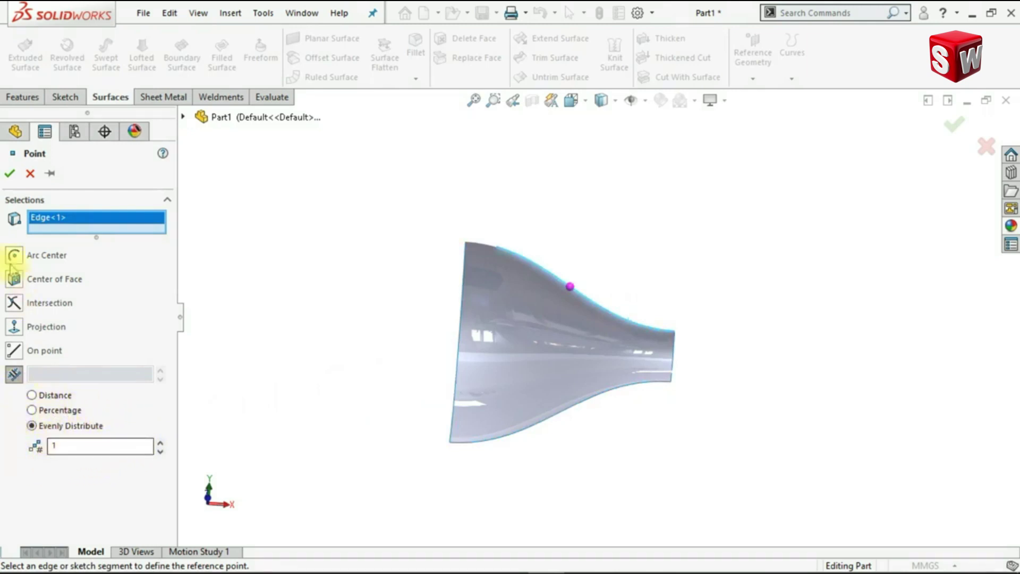
pyautogui.click(10, 175)
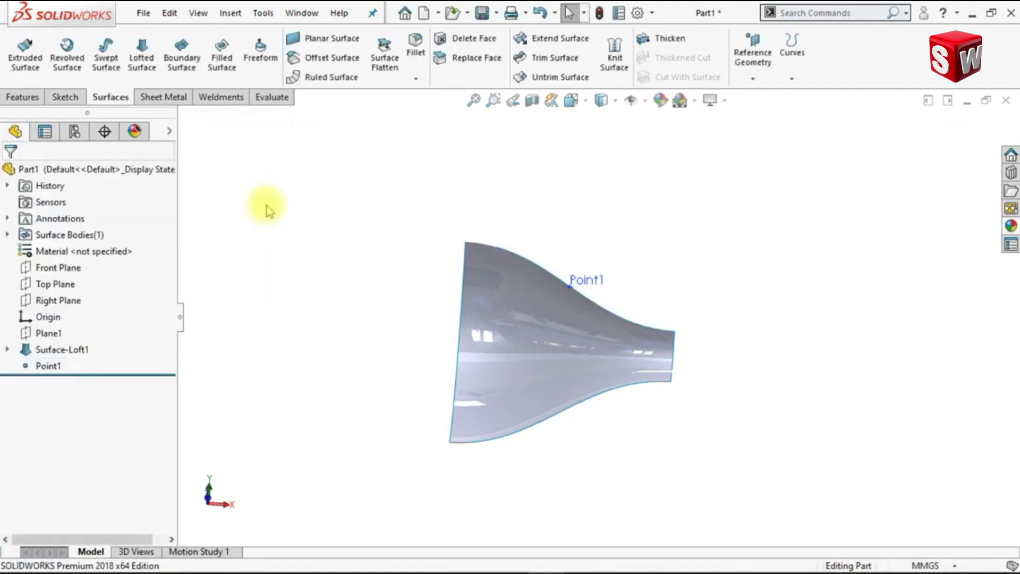
# Step: Make one copy of the lofted surface with Move/Copy Bodies, rotated 180 degrees in Z about the edge's midpoint reference point
pyautogui.click(823, 12)
pyautogui.write('move')
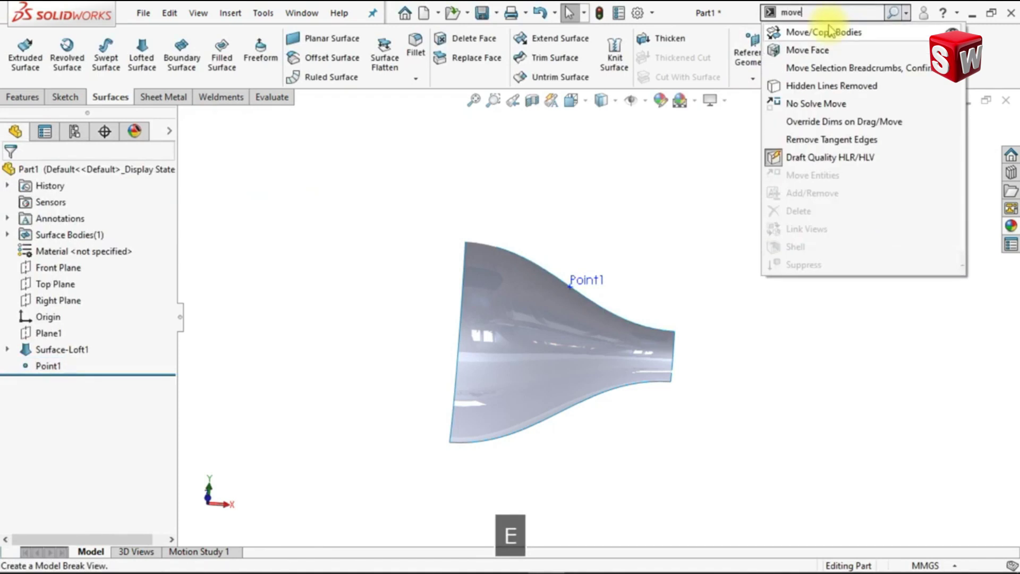
pyautogui.click(839, 33)
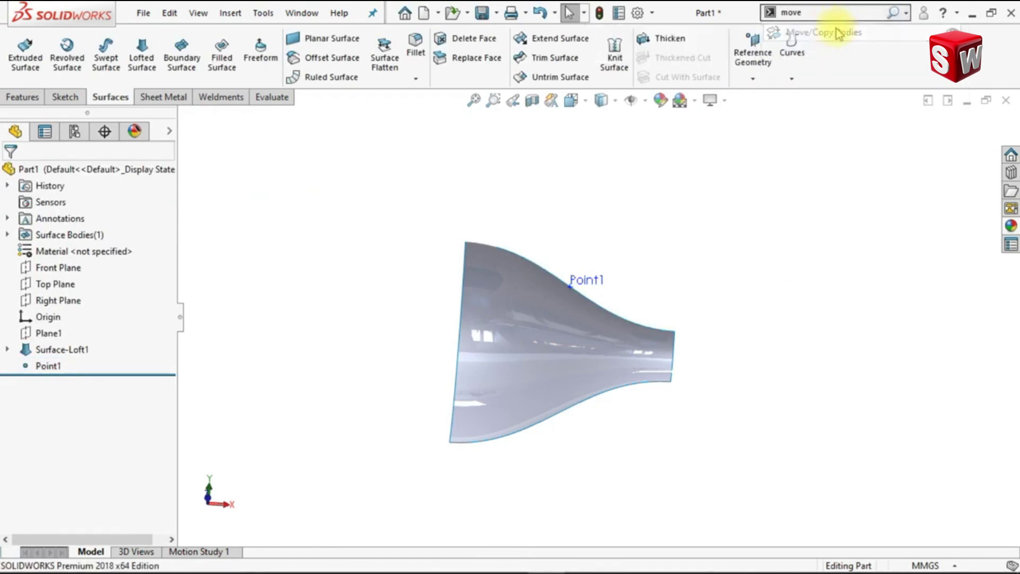
pyautogui.click(652, 359)
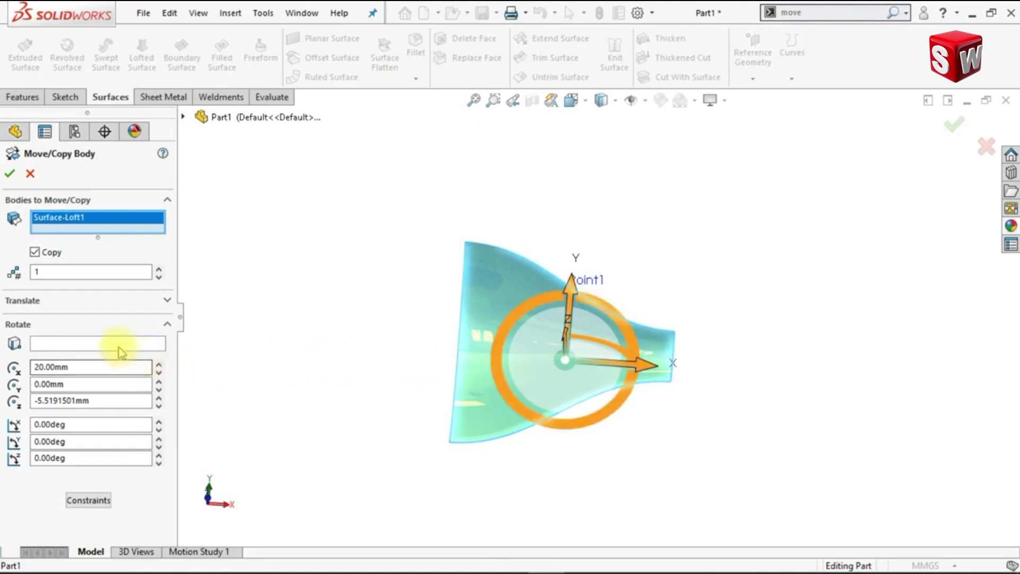
pyautogui.click(117, 344)
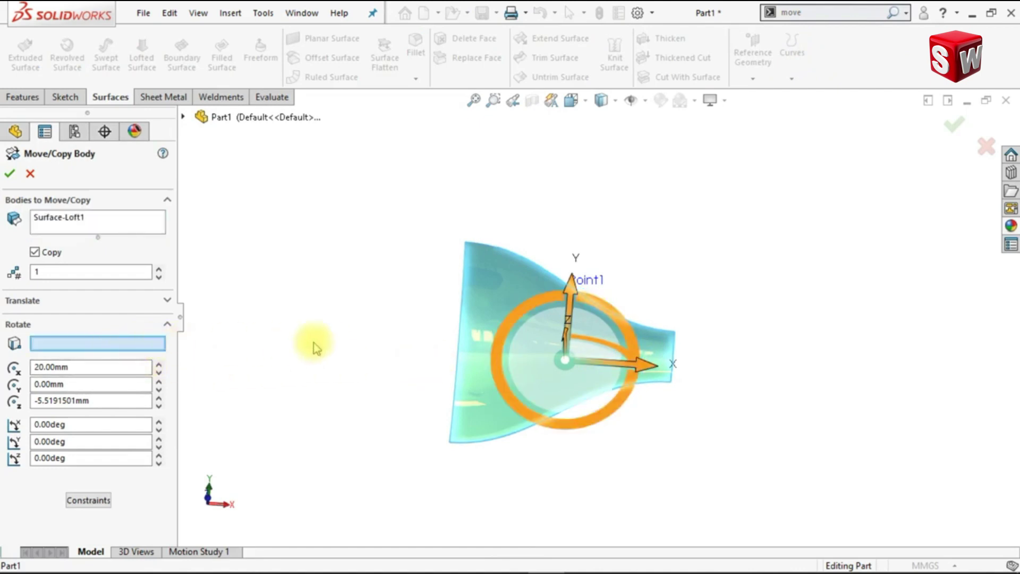
pyautogui.scroll(-4, 505, 329)
pyautogui.moveTo(594, 298); pyautogui.dragTo(625, 252, button='middle')
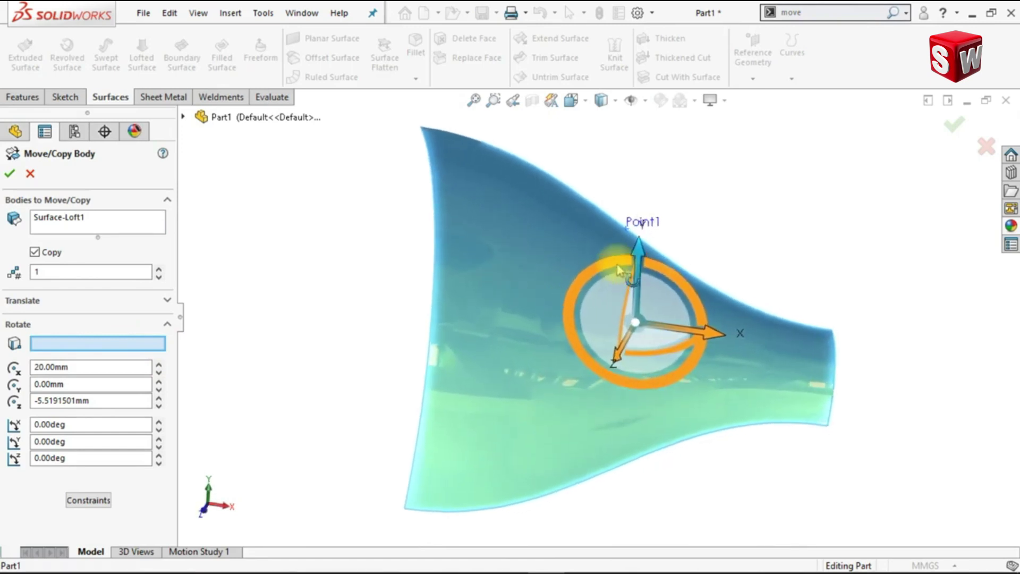
pyautogui.click(636, 232)
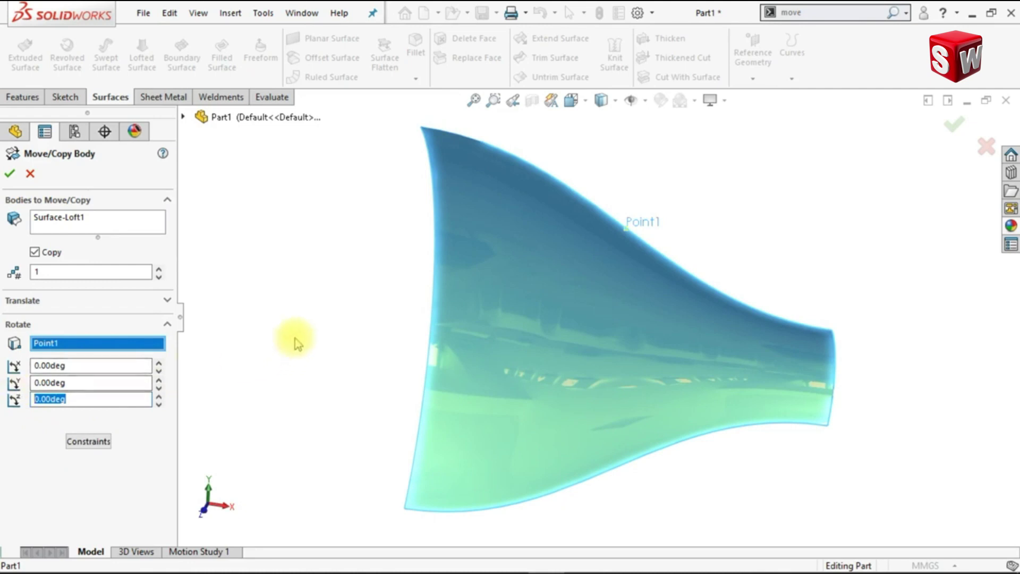
pyautogui.write('180')
pyautogui.press('Return')
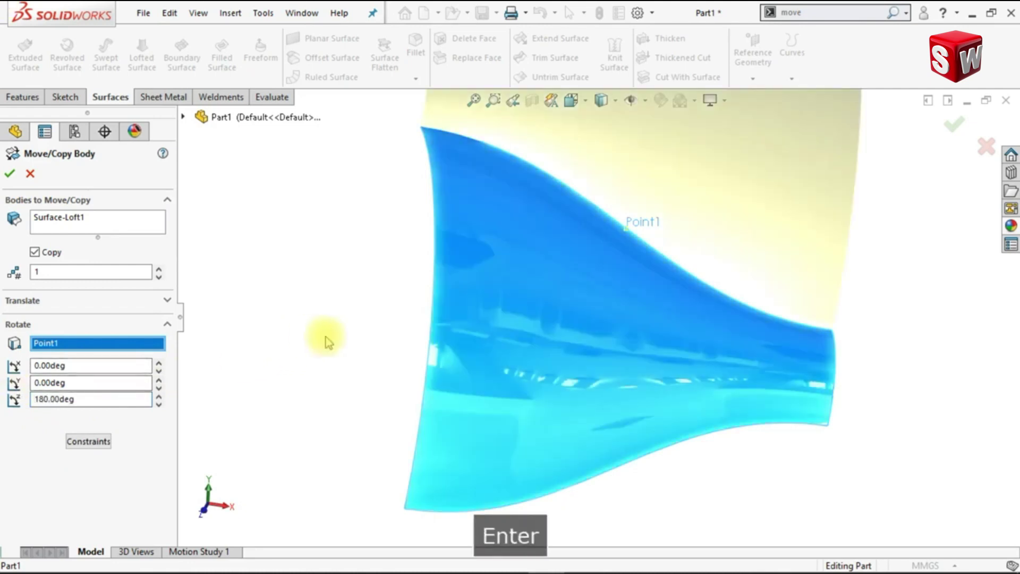
pyautogui.press('f')
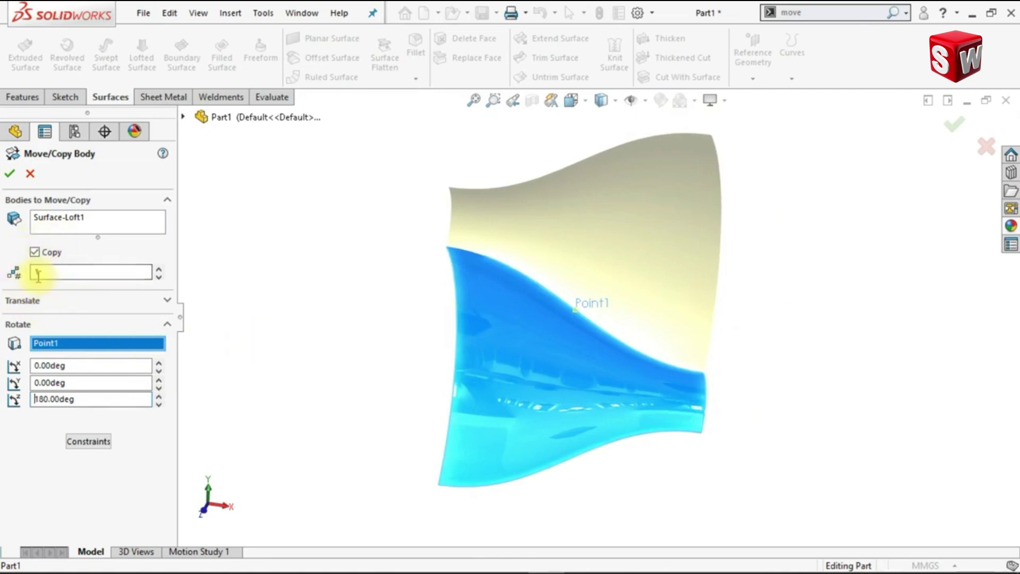
pyautogui.click(10, 174)
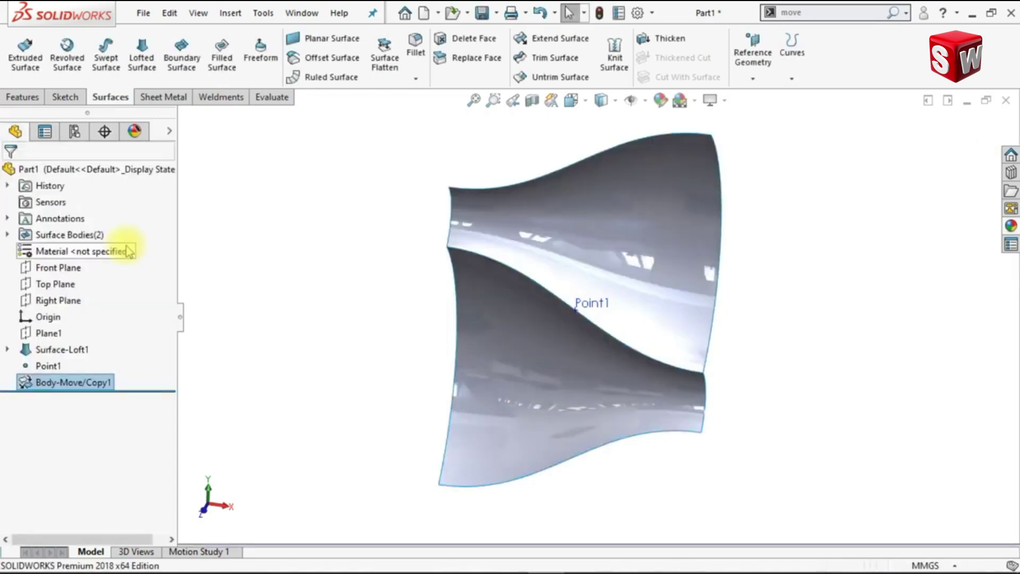
# Step: Hide the reference point on the shared curved edge
pyautogui.click(585, 304)
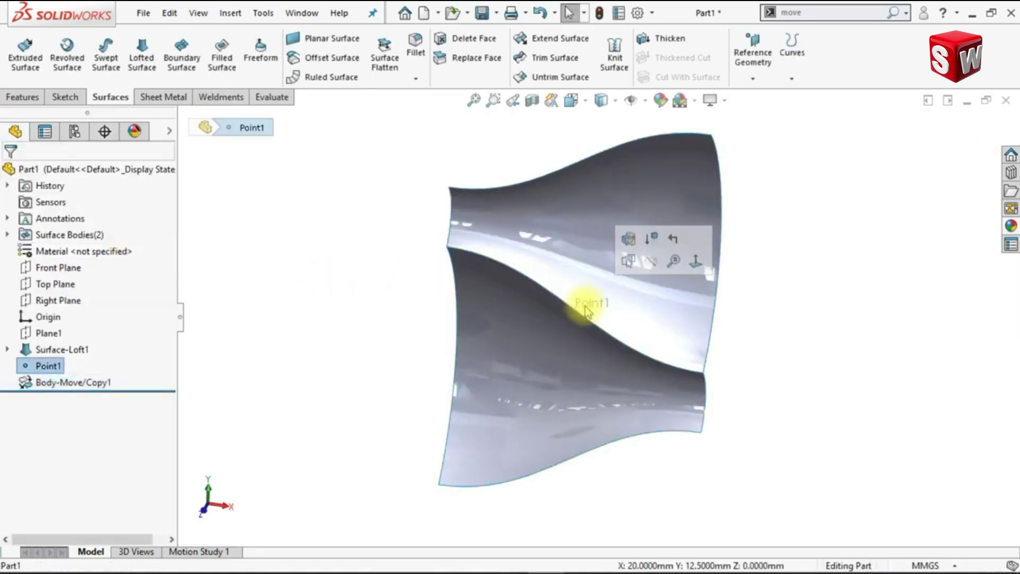
pyautogui.click(651, 262)
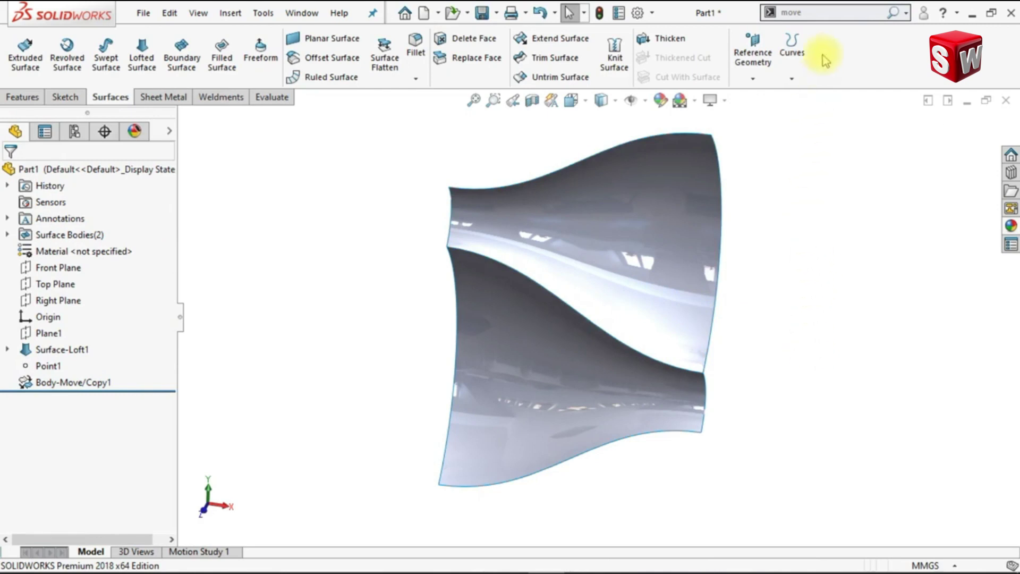
# Step: Make nine copies of both surfaces with Move/Copy Bodies, translated from the lower surface's bottom right corner vertex to the upper surface's top right corner vertex
pyautogui.press('Return')
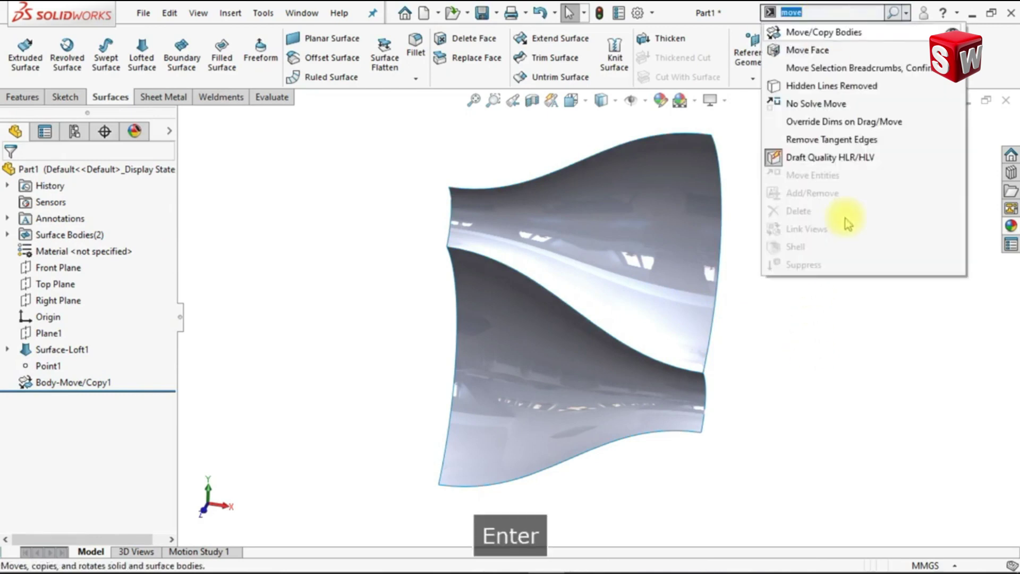
pyautogui.click(861, 34)
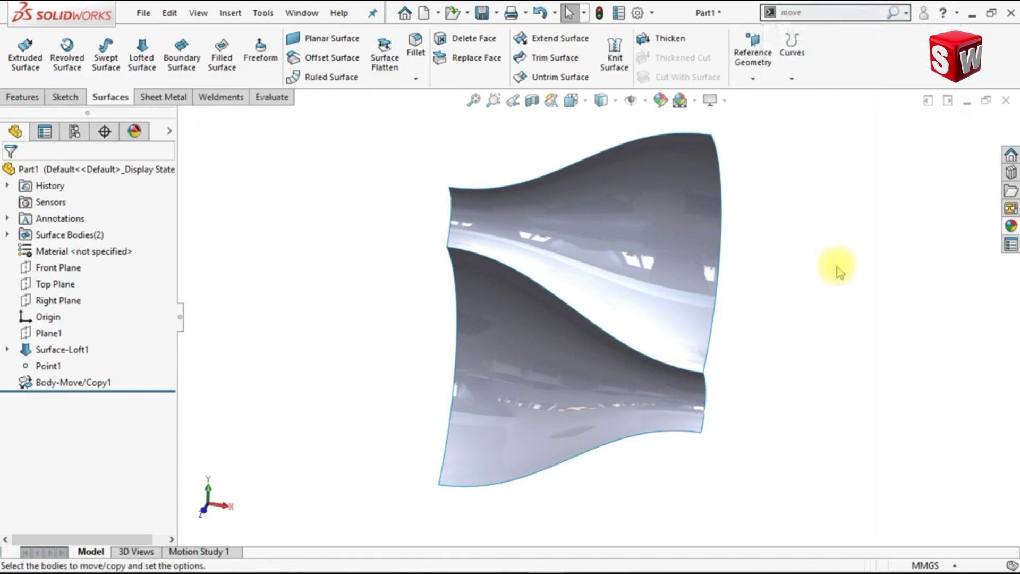
pyautogui.click(679, 399)
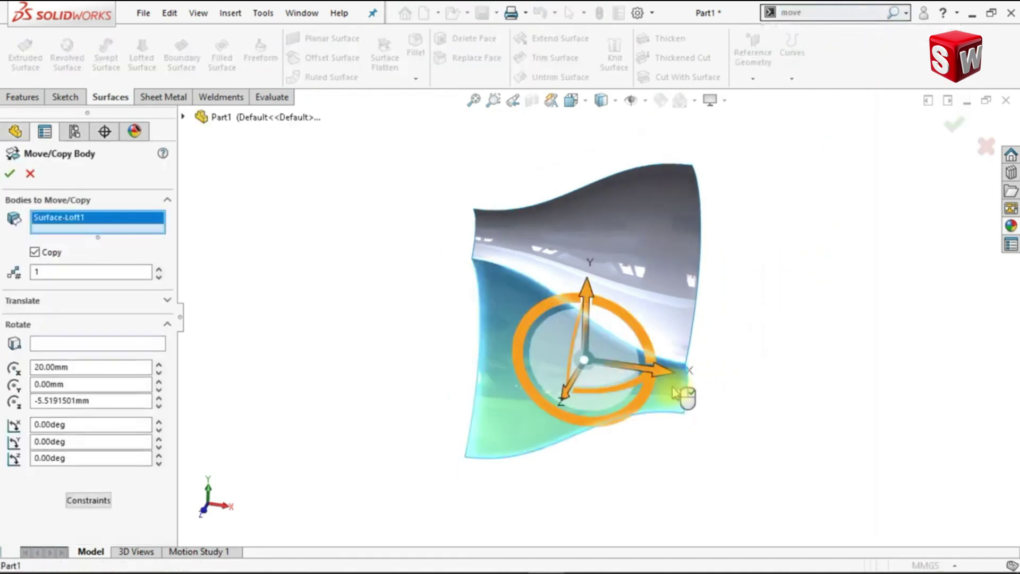
pyautogui.click(670, 303)
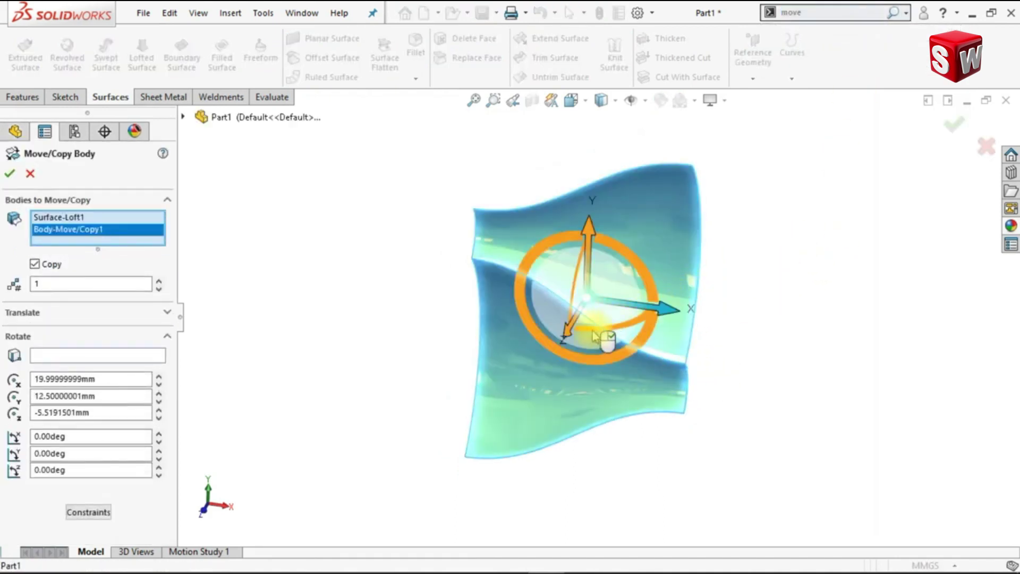
pyautogui.click(167, 313)
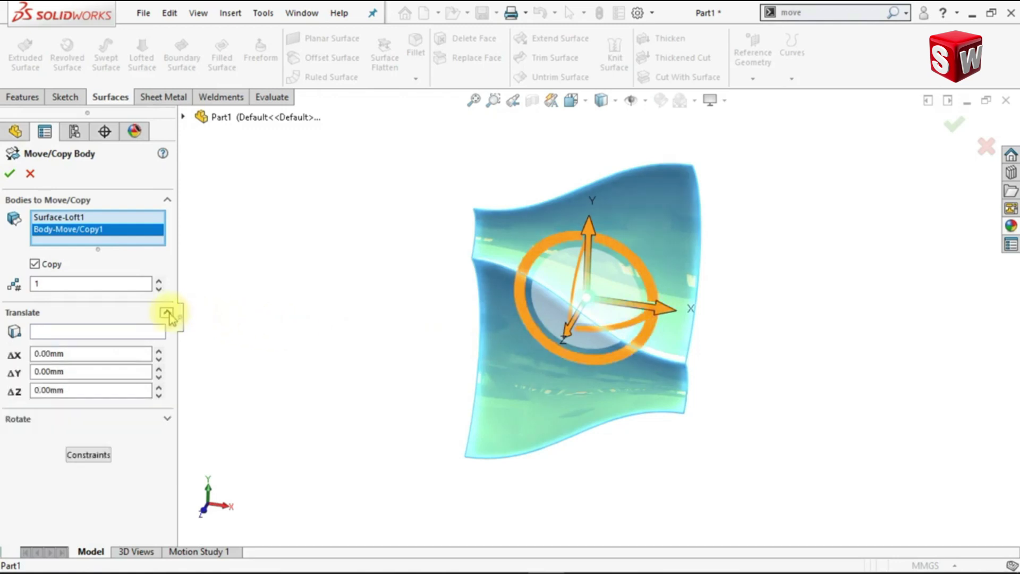
pyautogui.click(148, 332)
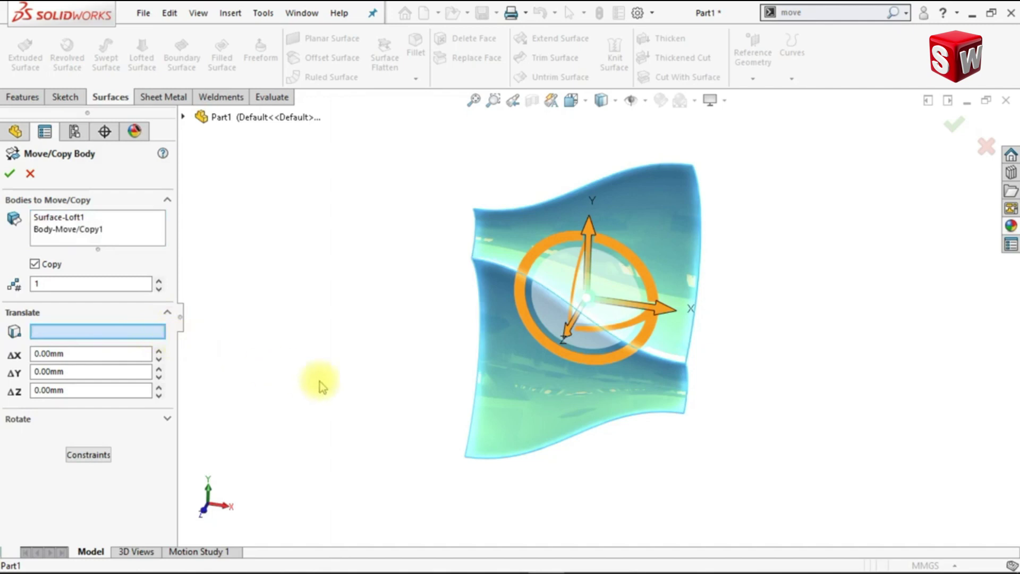
pyautogui.click(684, 415)
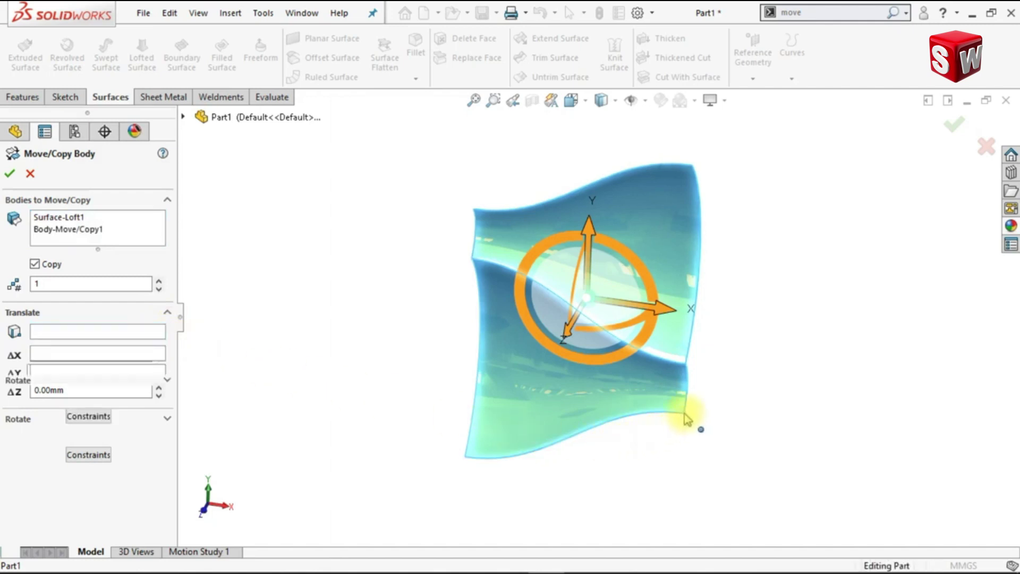
pyautogui.click(692, 168)
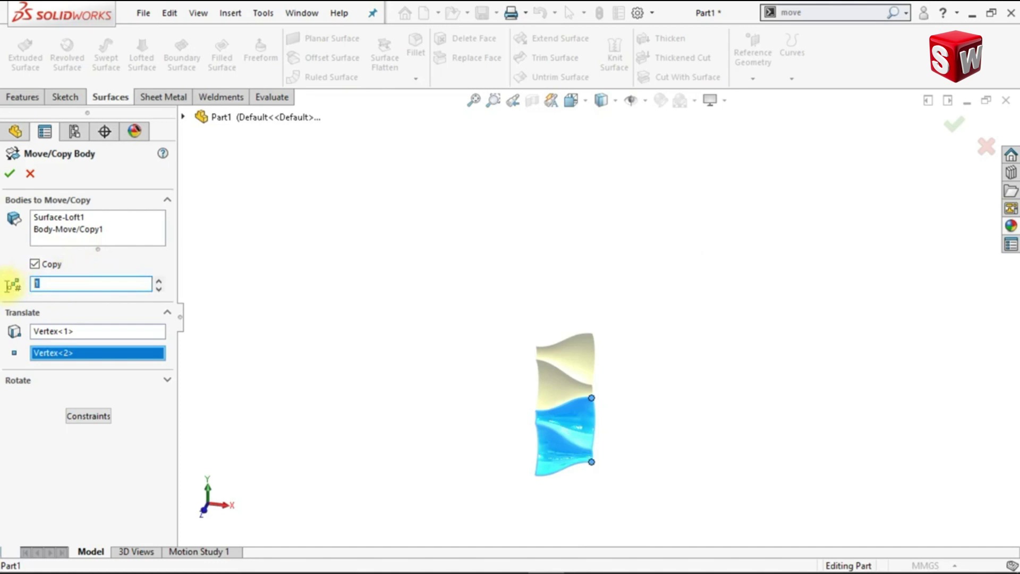
pyautogui.write('9')
pyautogui.press('Return')
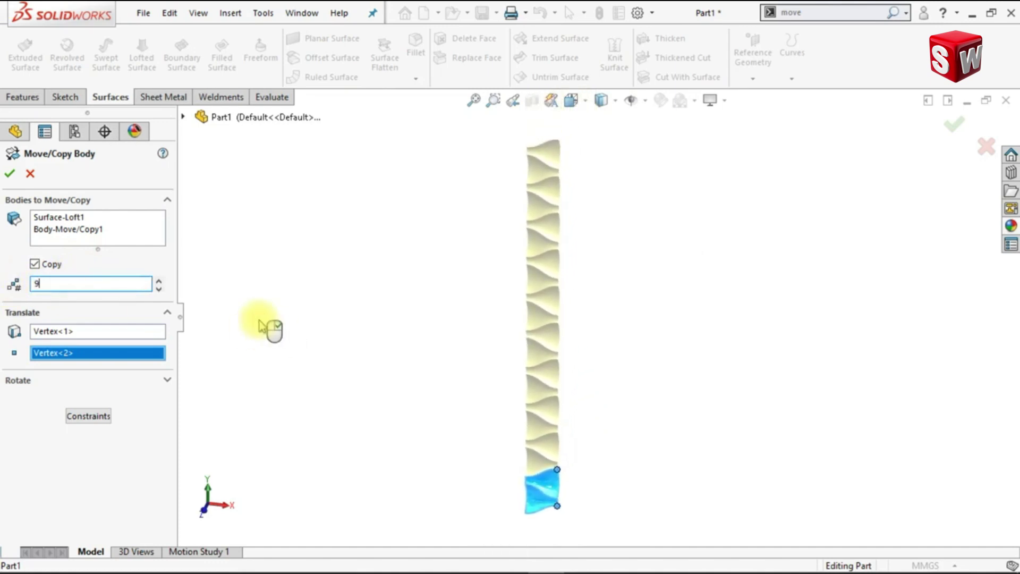
pyautogui.press('Return')
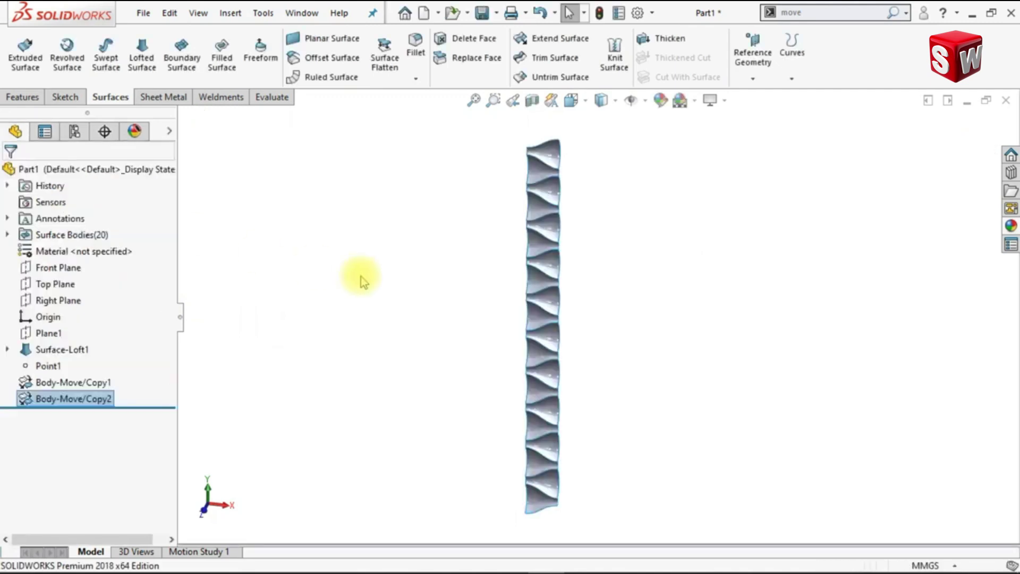
# Step: Knit all the stacked surface bodies into one surface, leaving Merge entities off
pyautogui.click(614, 53)
pyautogui.moveTo(504, 122); pyautogui.dragTo(585, 521)
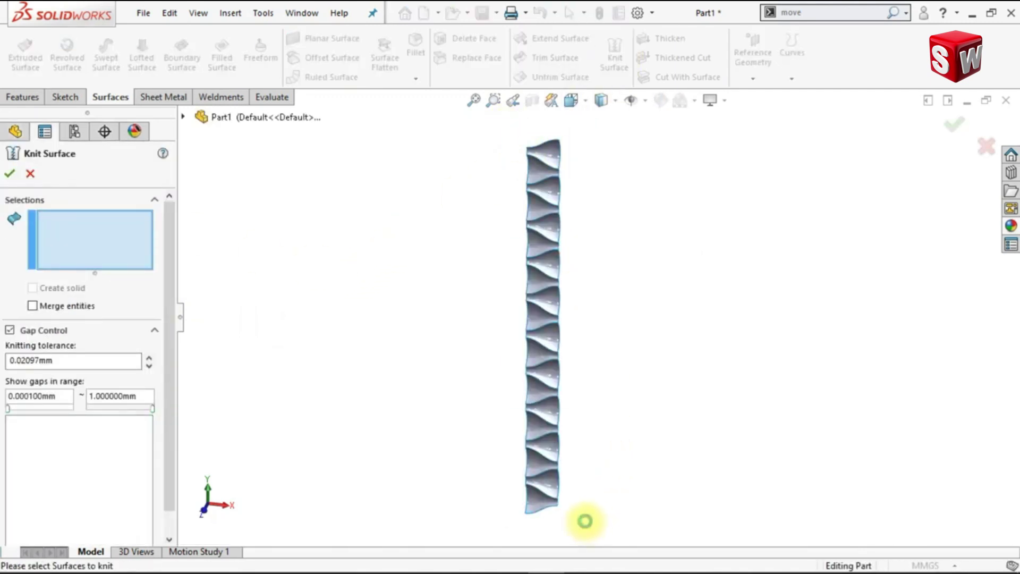
pyautogui.moveTo(171, 398); pyautogui.dragTo(98, 441)
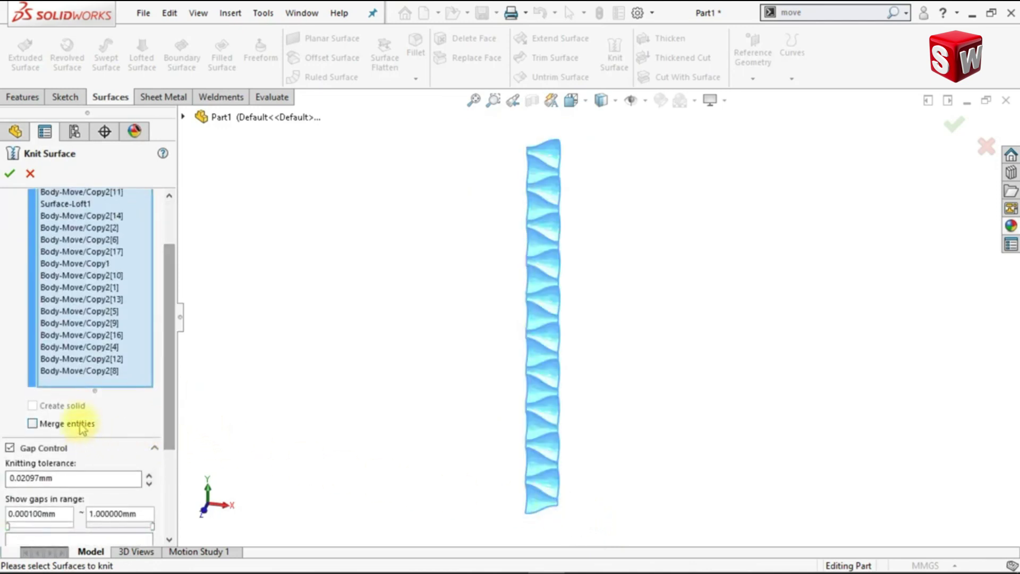
pyautogui.click(9, 175)
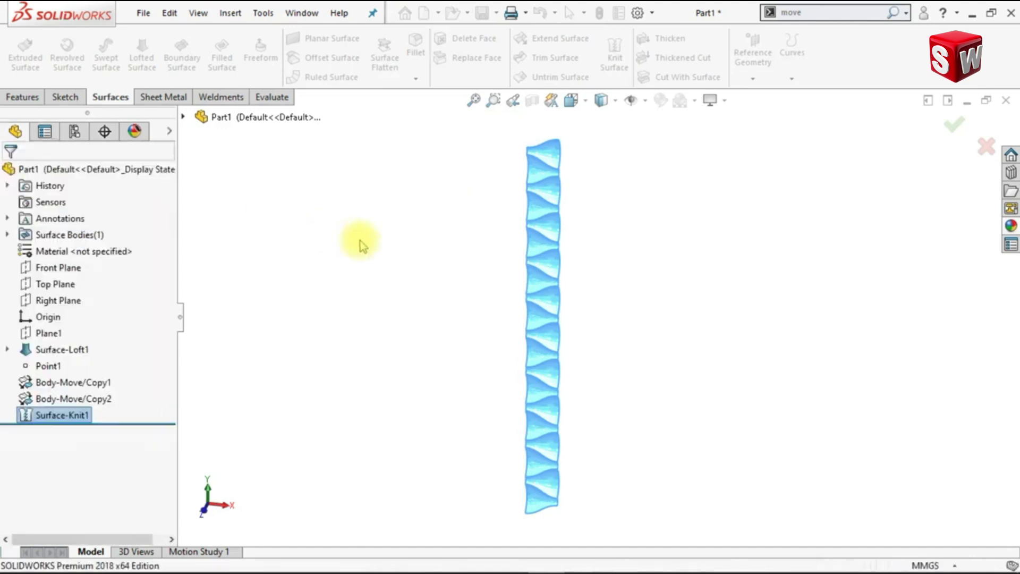
# Step: Sketch a corner rectangle on the Front Plane from the left end of the topmost shared edge to the strip's right edge at origin height
pyautogui.click(64, 274)
pyautogui.click(78, 250)
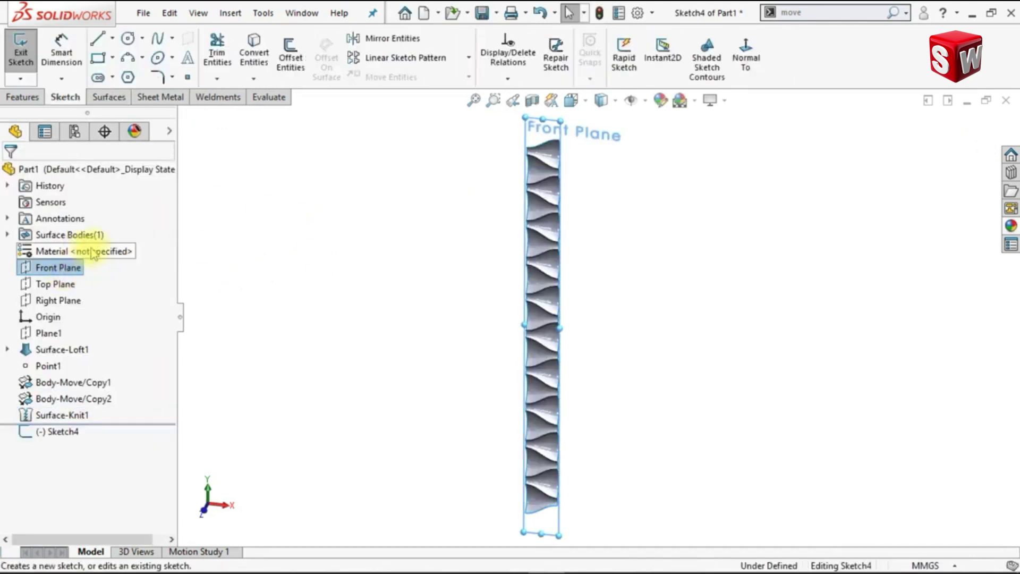
pyautogui.click(759, 63)
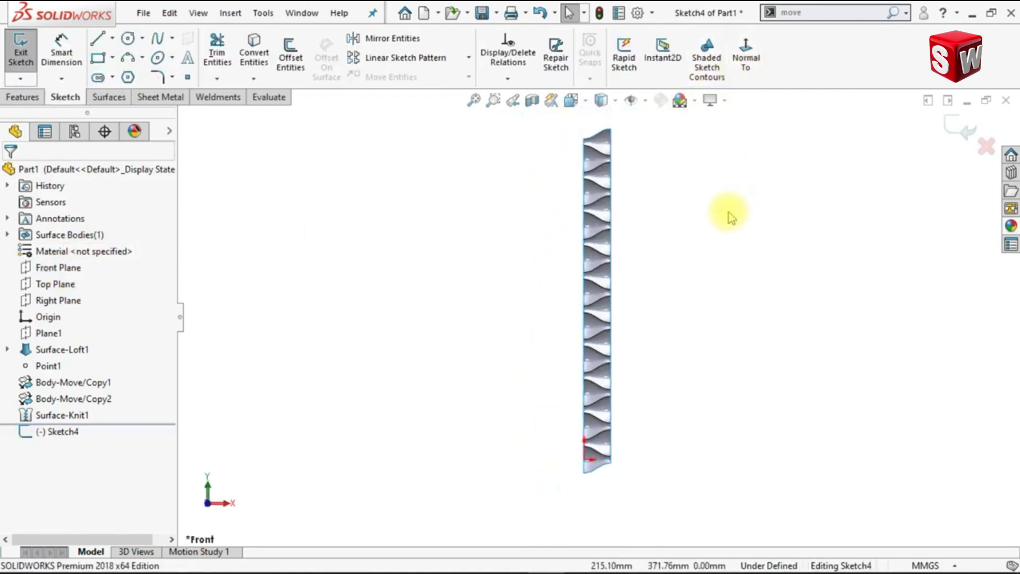
pyautogui.click(99, 59)
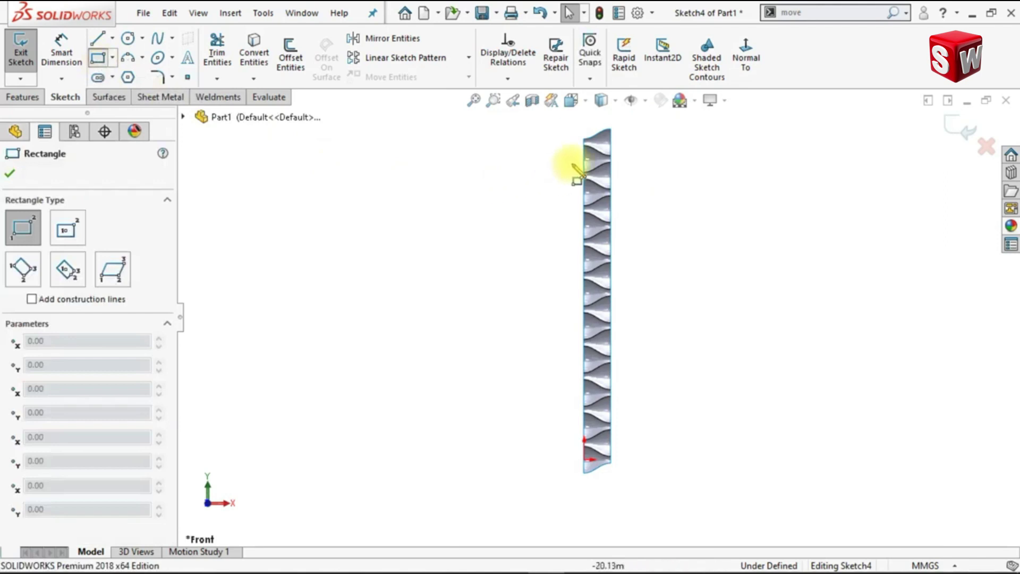
pyautogui.moveTo(585, 144)
pyautogui.mouseDown()
pyautogui.moveTo(597, 409)
pyautogui.moveTo(611, 455)
pyautogui.moveTo(588, 421)
pyautogui.moveTo(625, 404)
pyautogui.mouseUp()
pyautogui.scroll(-5, 608, 456)
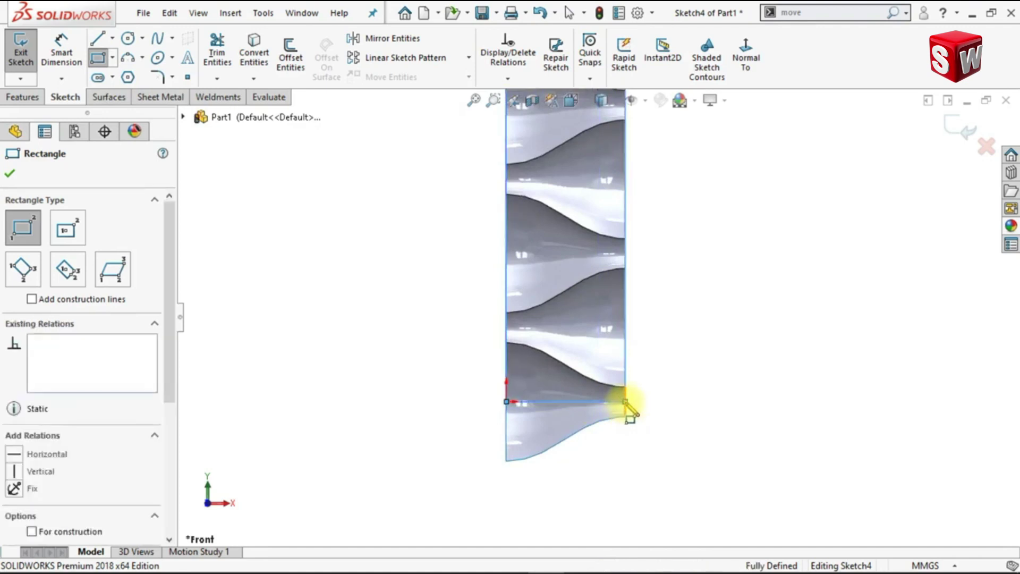
pyautogui.press('Escape')
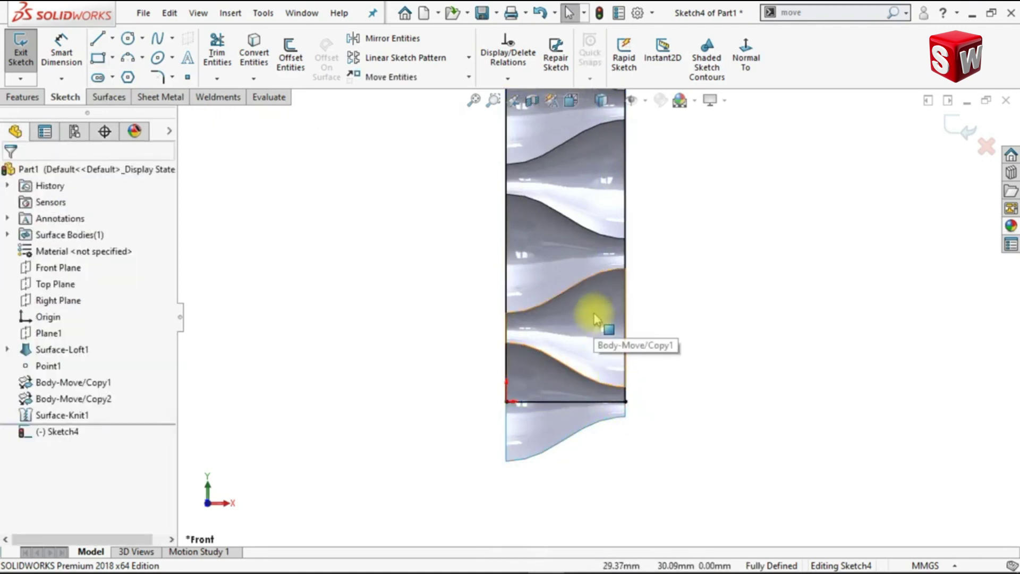
# Step: Convert the topmost shared curved edge between the surfaces into a sketch curve
pyautogui.press('f')
pyautogui.scroll(-6, 611, 151)
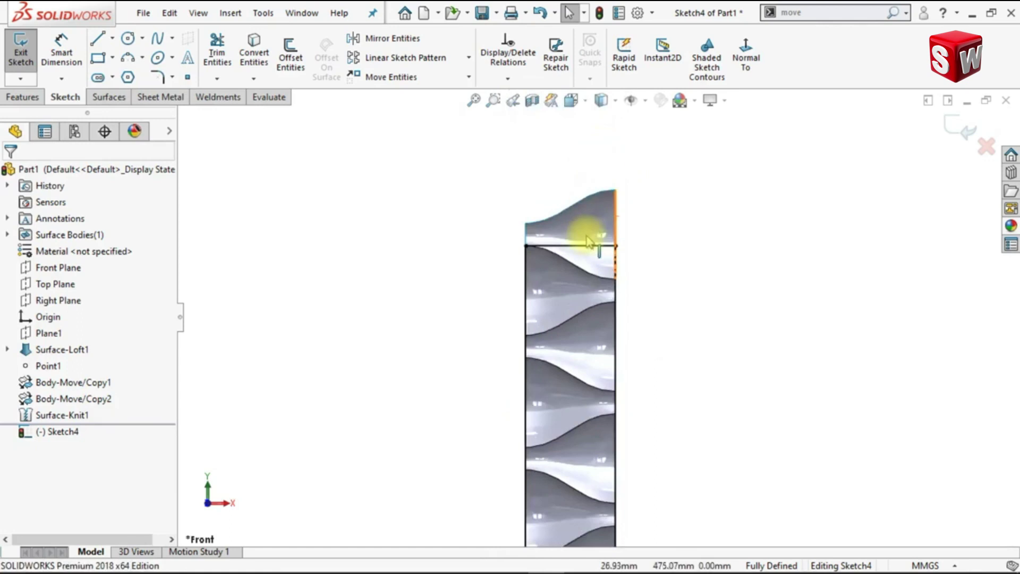
pyautogui.click(253, 64)
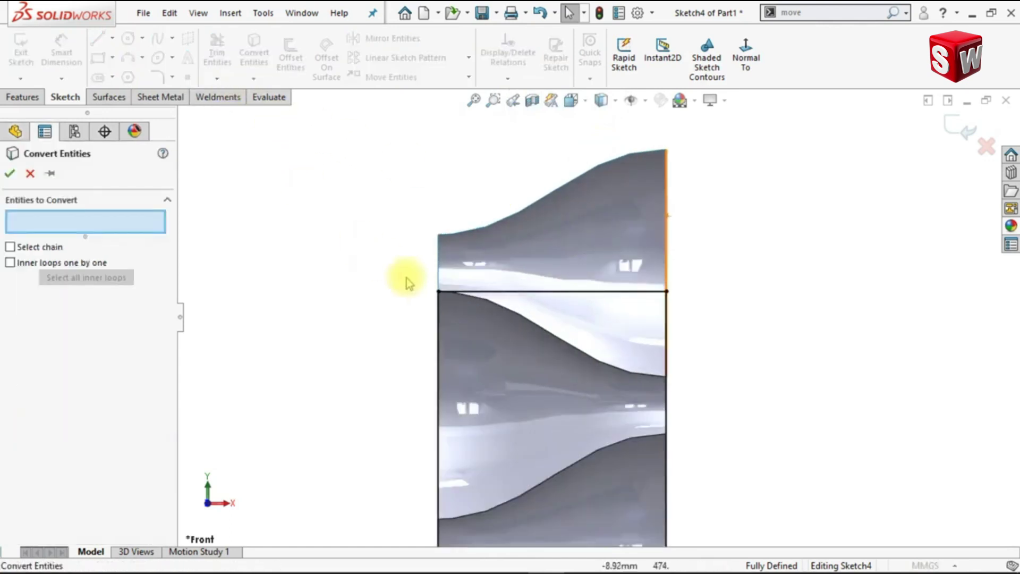
pyautogui.click(496, 311)
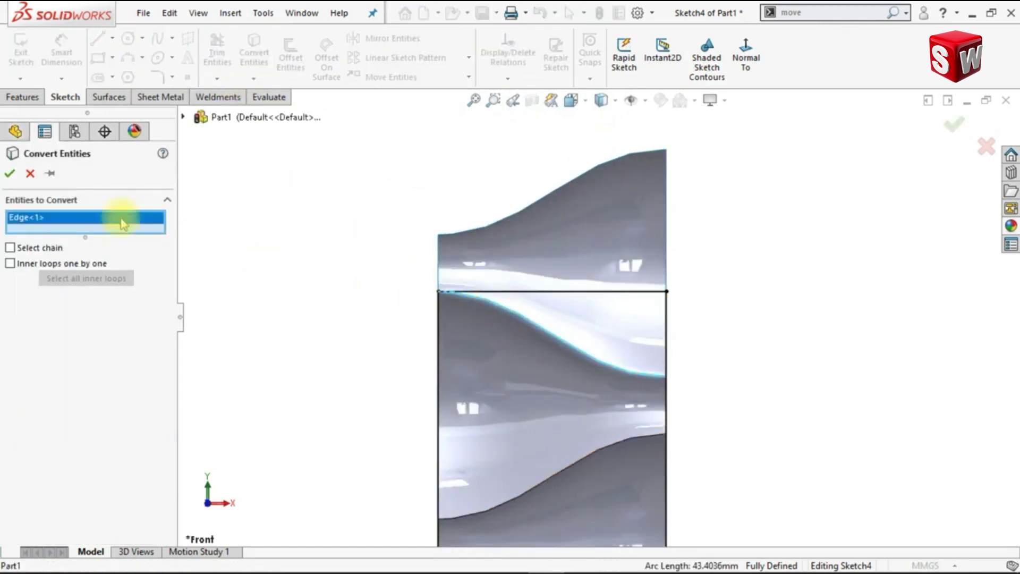
pyautogui.click(10, 173)
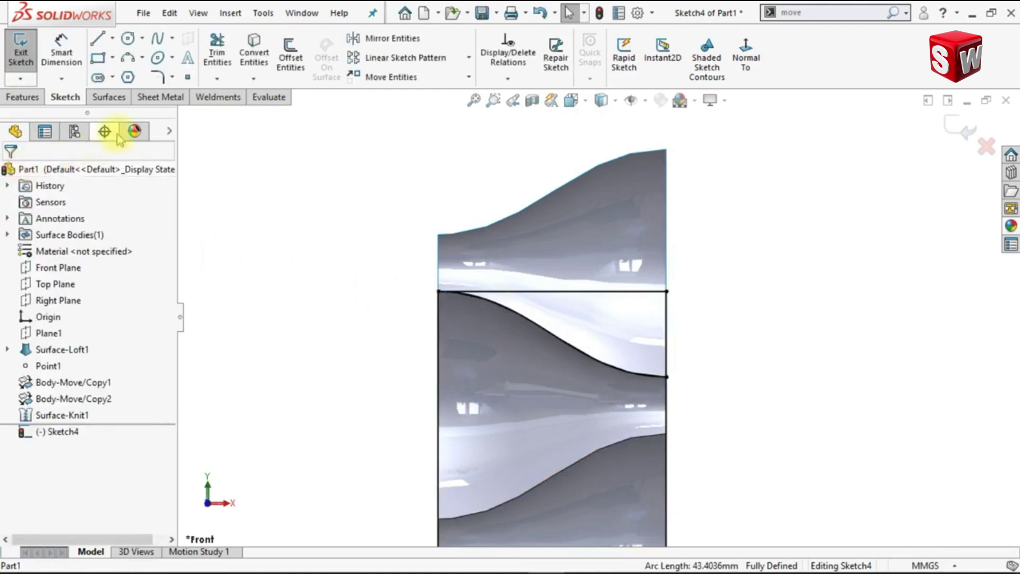
# Step: Trim away the rectangle's top line and the part of its right side above the converted curve, and exit the sketch
pyautogui.click(217, 65)
pyautogui.moveTo(479, 266); pyautogui.dragTo(690, 342)
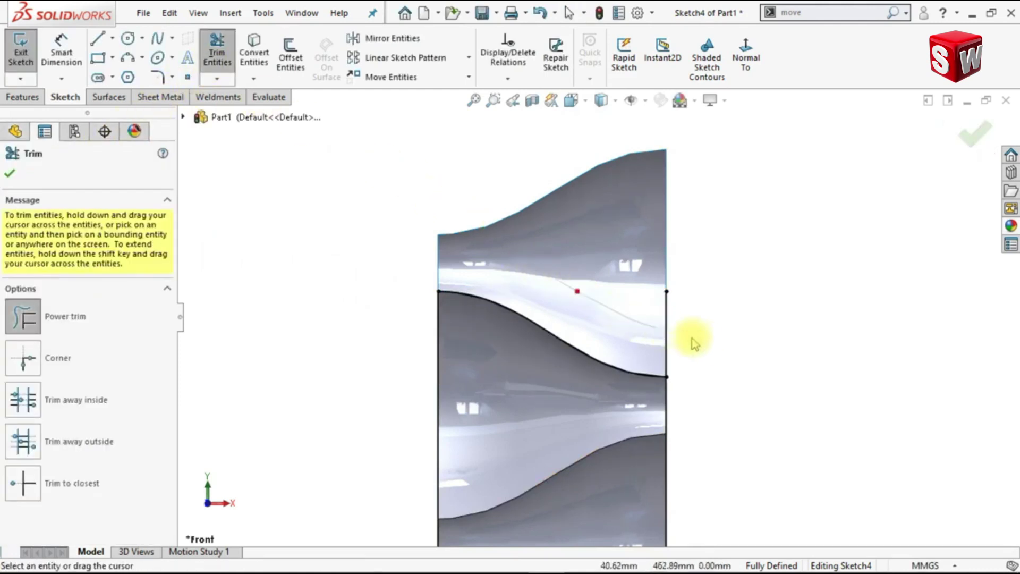
pyautogui.click(13, 175)
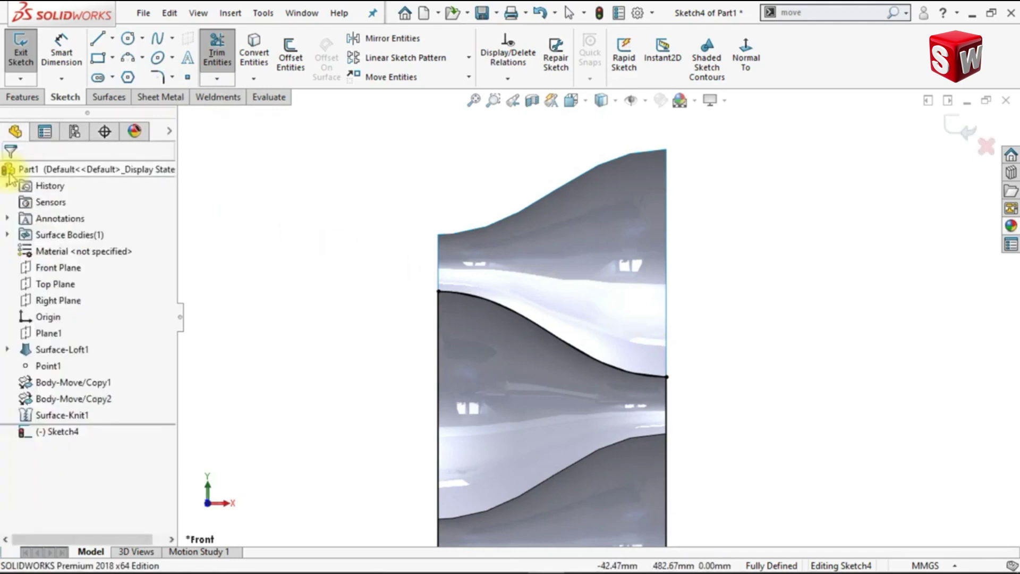
pyautogui.click(967, 128)
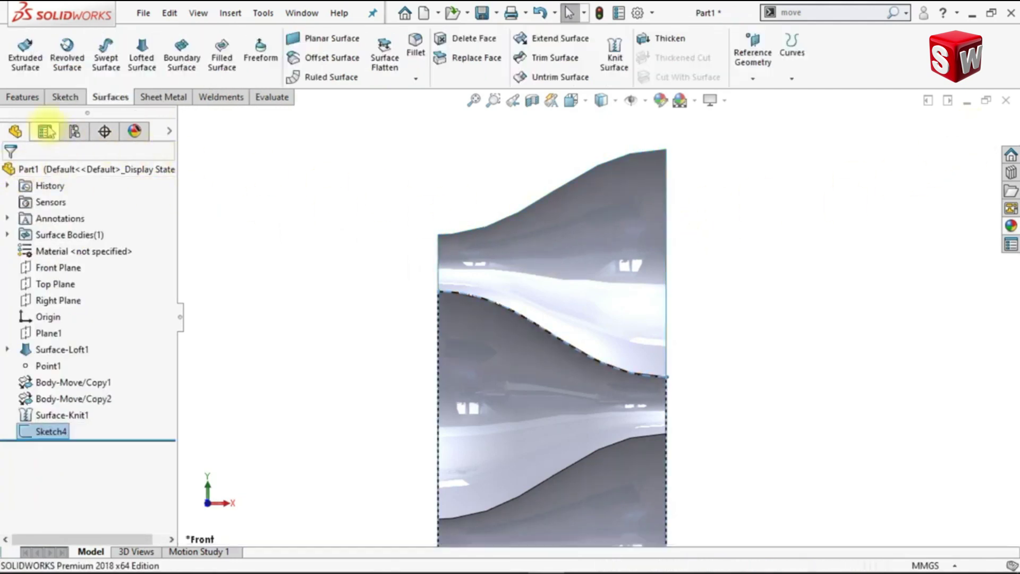
# Step: Start a Boss-Extrude of the sketch from a 15 mm offset, with the offset direction reversed to lie behind the surfaces
pyautogui.click(22, 97)
pyautogui.click(26, 64)
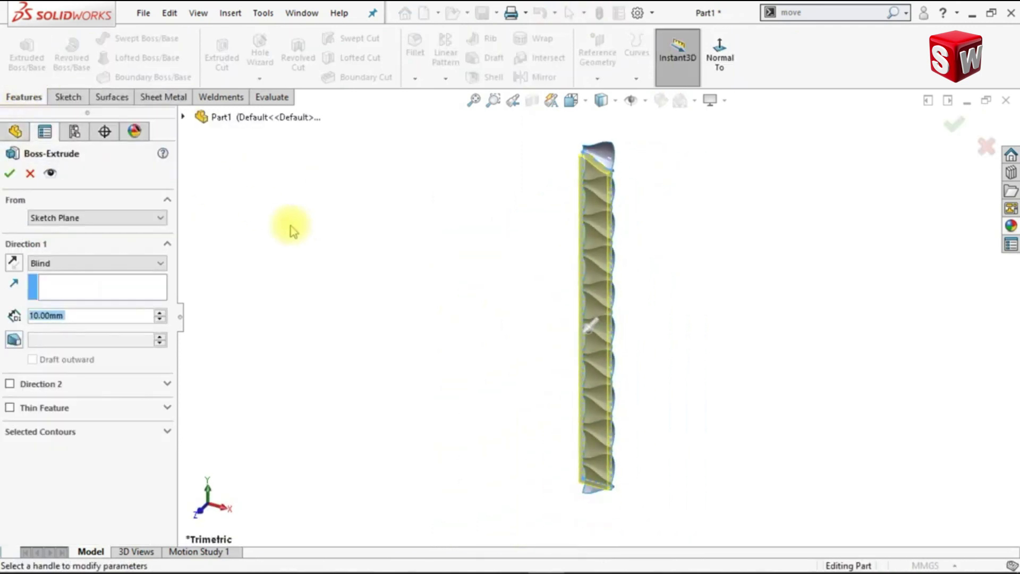
pyautogui.click(127, 224)
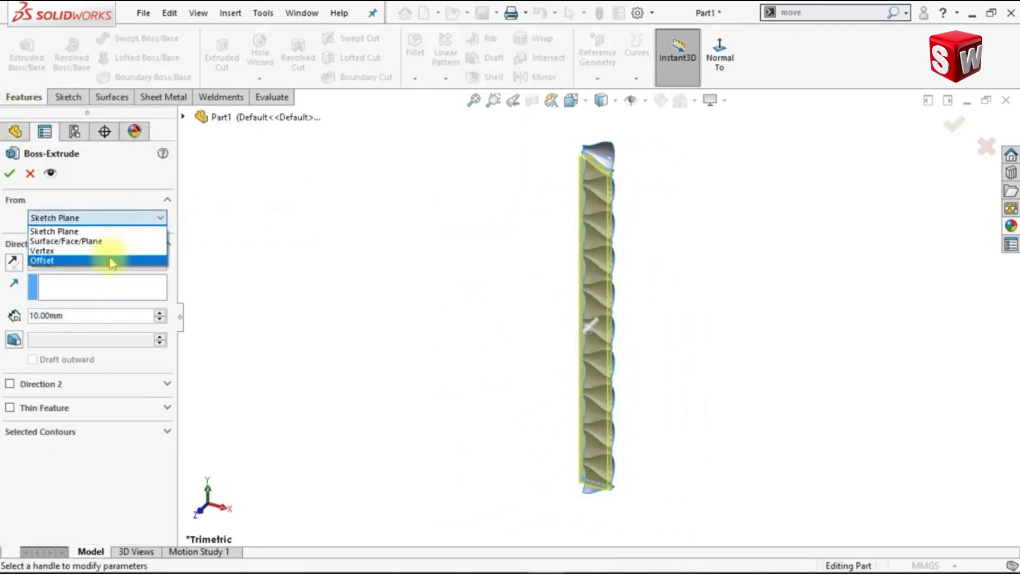
pyautogui.click(112, 258)
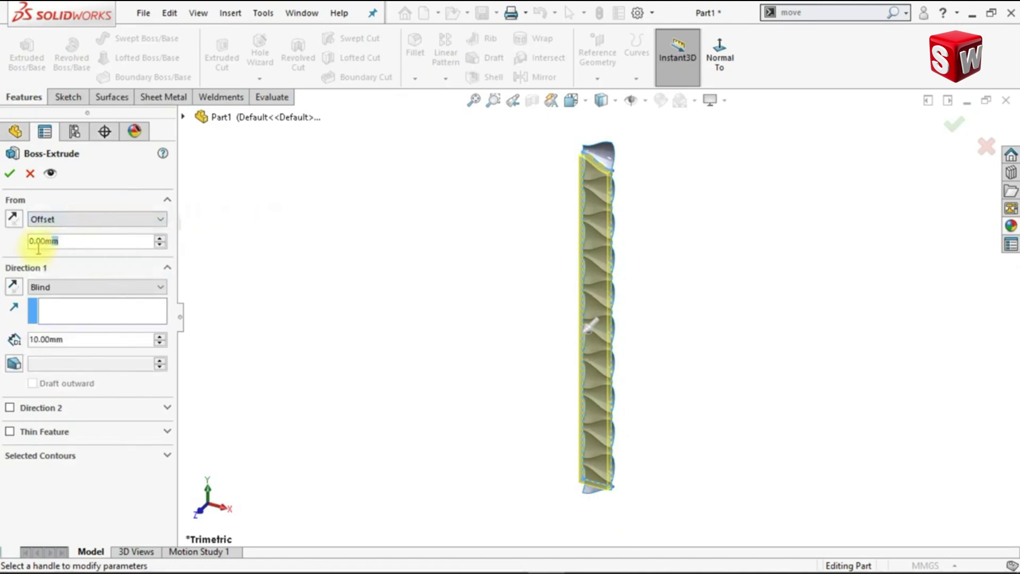
pyautogui.write('15')
pyautogui.press('Return')
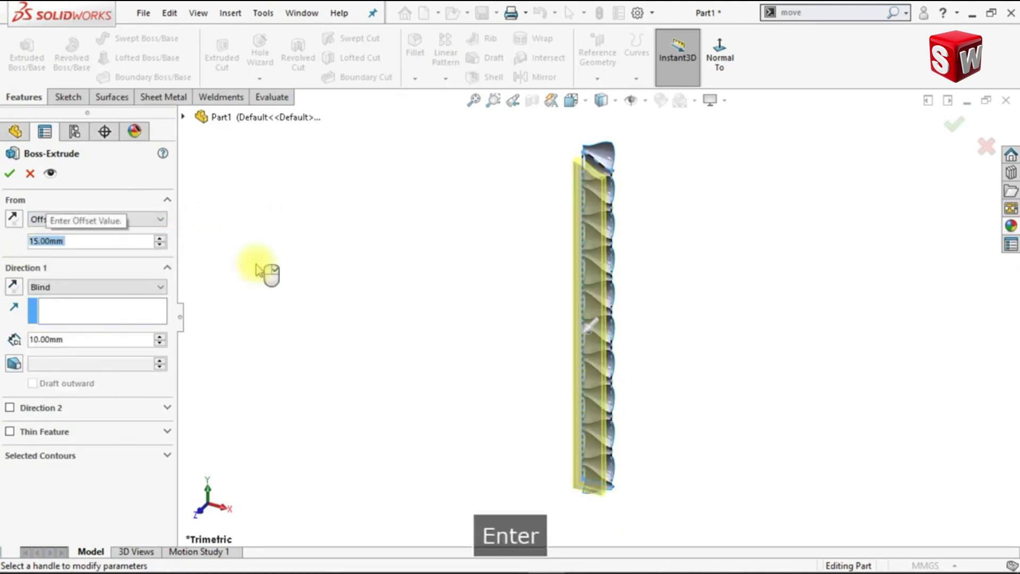
pyautogui.click(11, 220)
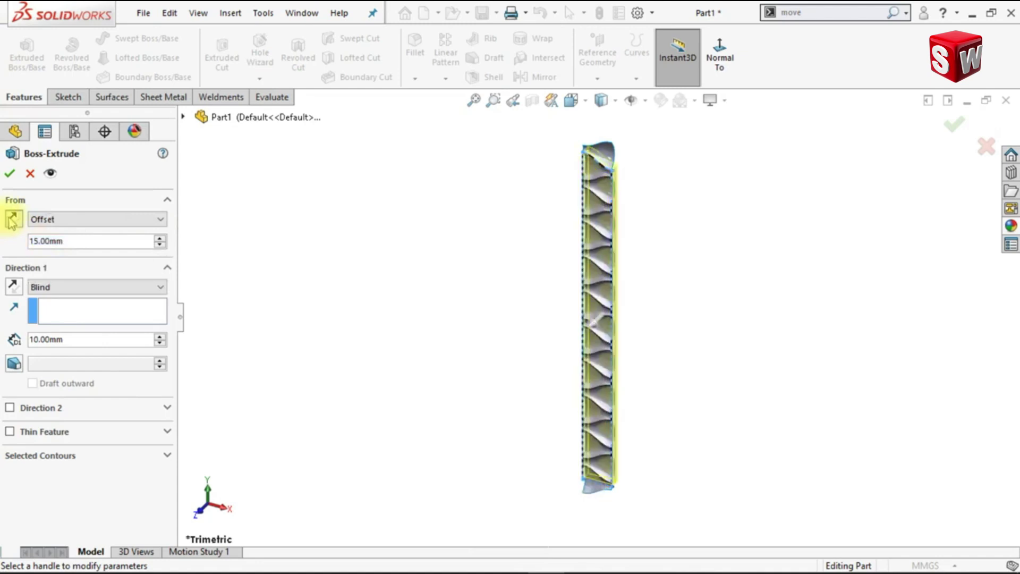
# Step: Set the extrusion's end condition to Up To Surface, ending at the knitted surface, and finish the boss
pyautogui.click(51, 289)
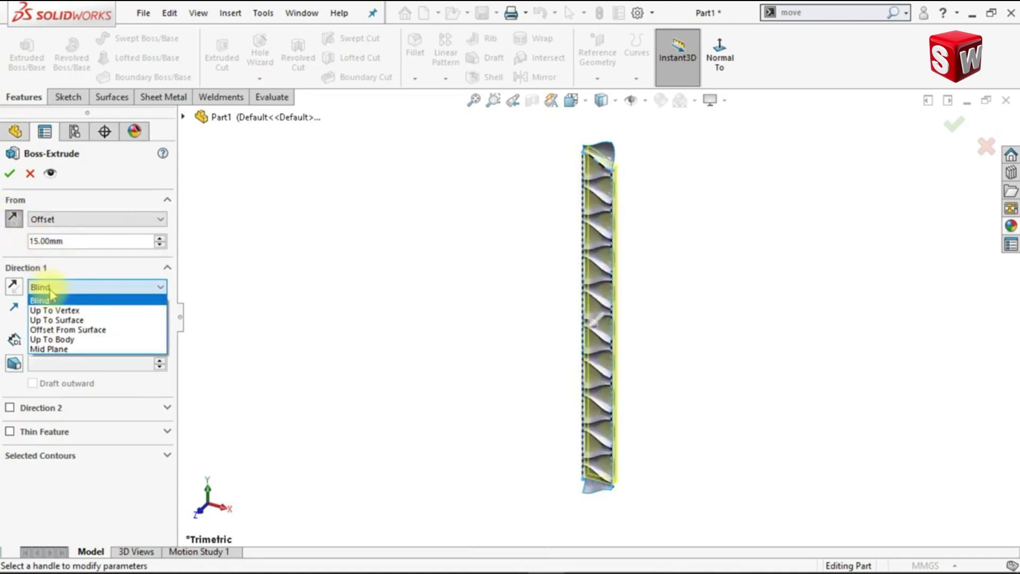
pyautogui.click(57, 320)
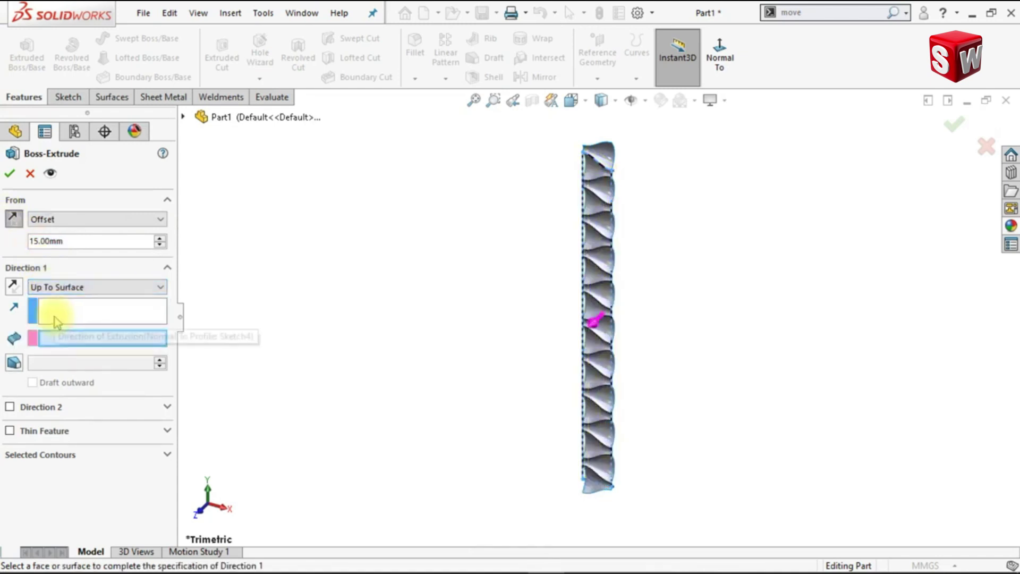
pyautogui.click(598, 157)
pyautogui.scroll(5, 609, 159)
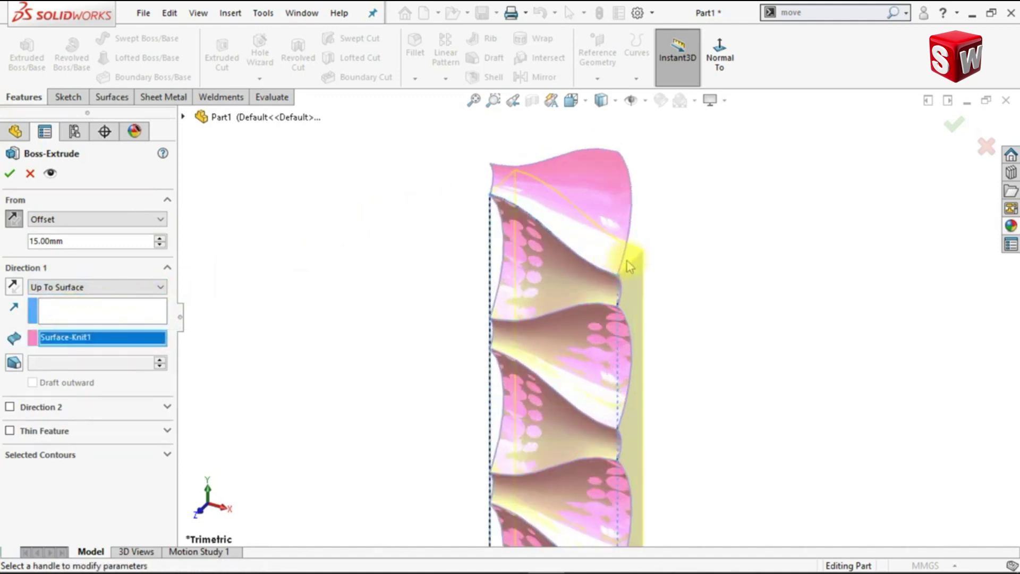
pyautogui.click(10, 174)
# Step: Hide the knitted surface body so that only the extruded solid is displayed
pyautogui.click(603, 196)
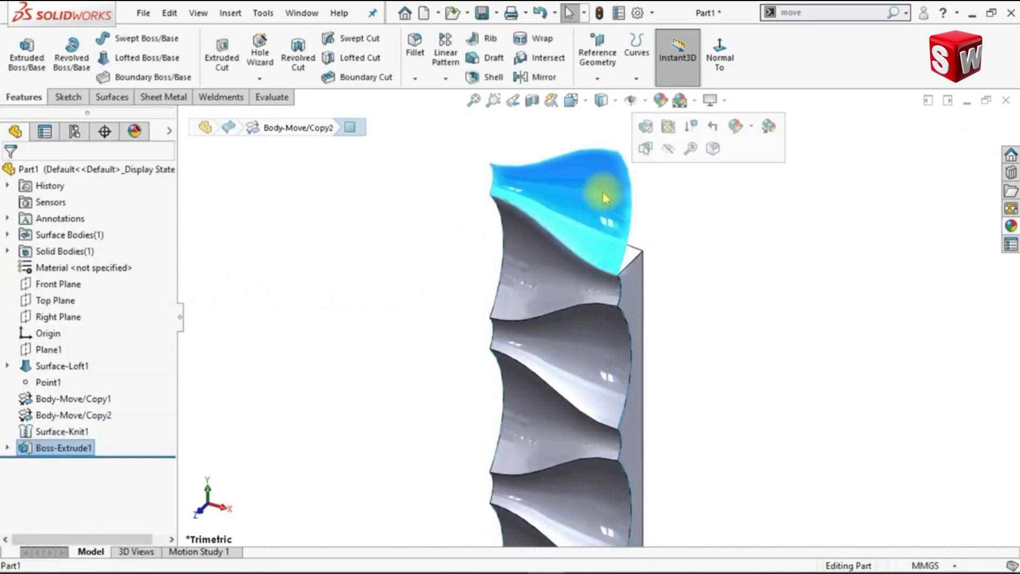
pyautogui.click(668, 149)
pyautogui.scroll(-3, 684, 372)
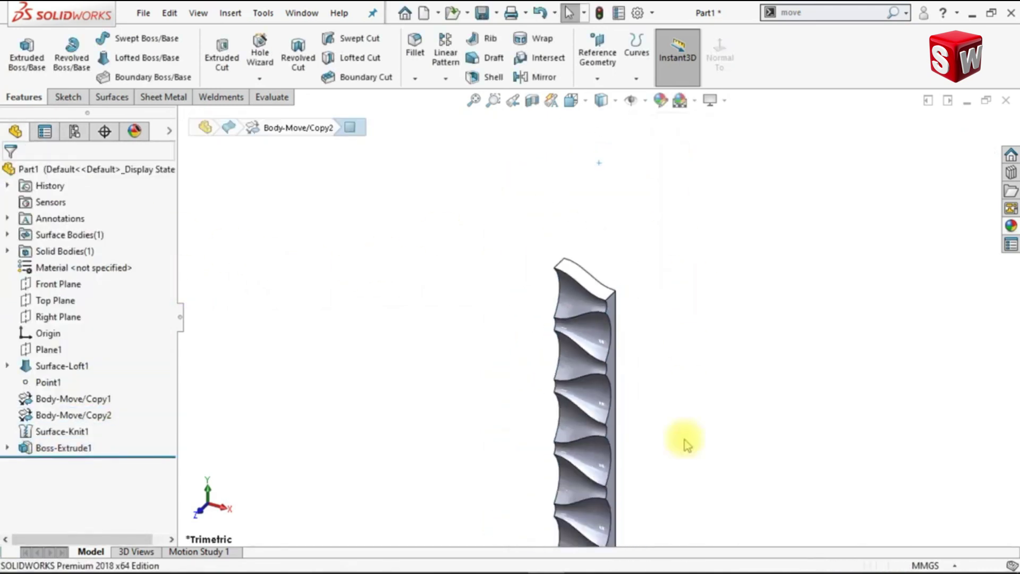
# Step: Open a new sketch on the flat back face of the extruded strip and view it from the wavy side
pyautogui.hotkey('ctrl', 'Up')
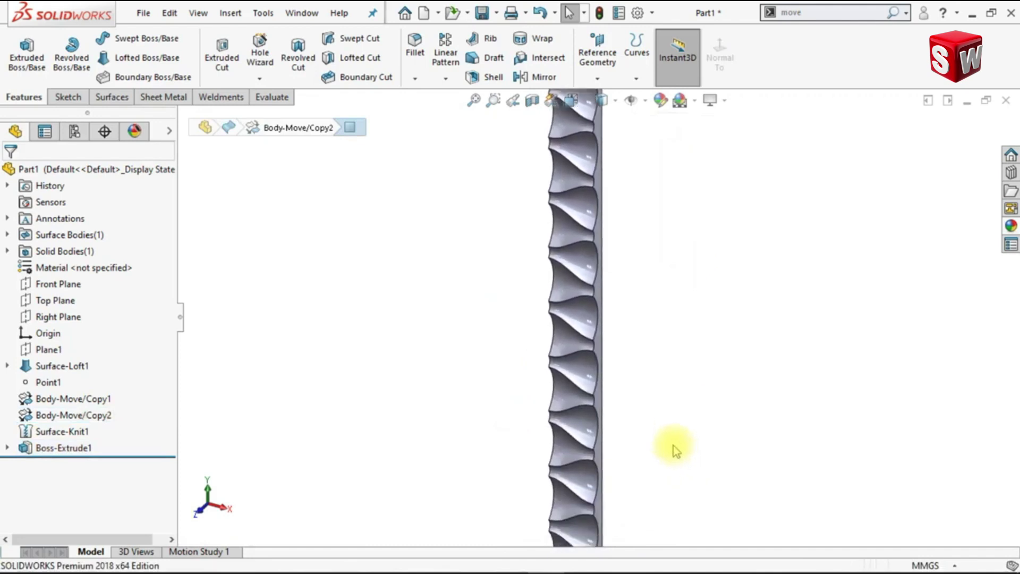
pyautogui.hotkey('shift', 'Left')
pyautogui.hotkey('shift', 'Left')
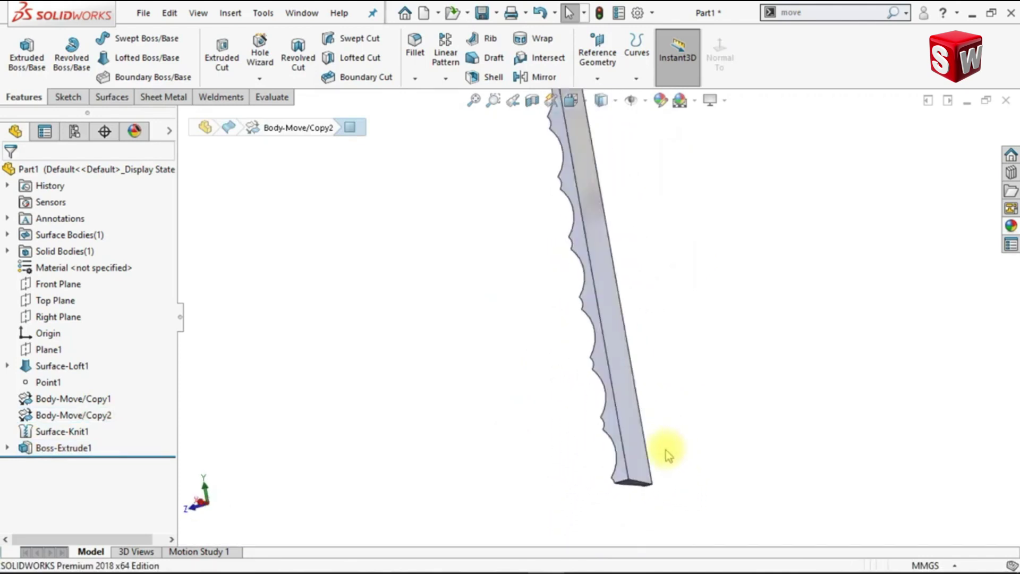
pyautogui.click(638, 451)
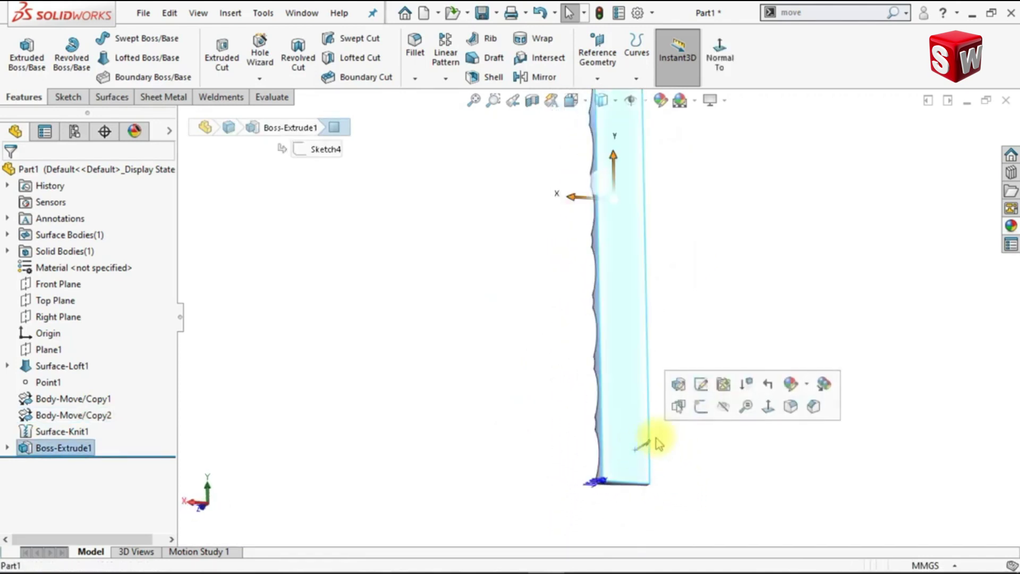
pyautogui.click(703, 411)
pyautogui.click(745, 63)
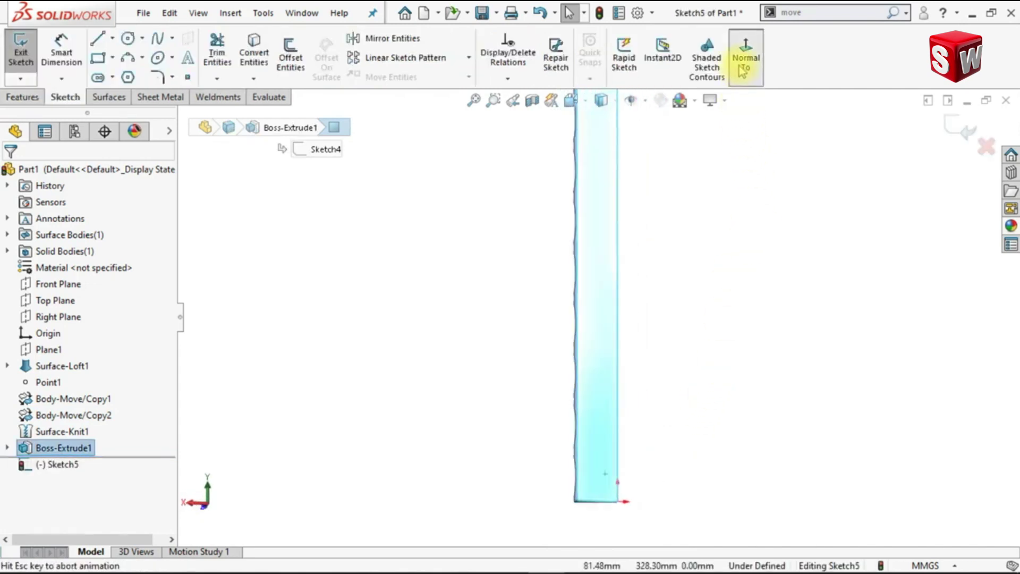
pyautogui.click(744, 66)
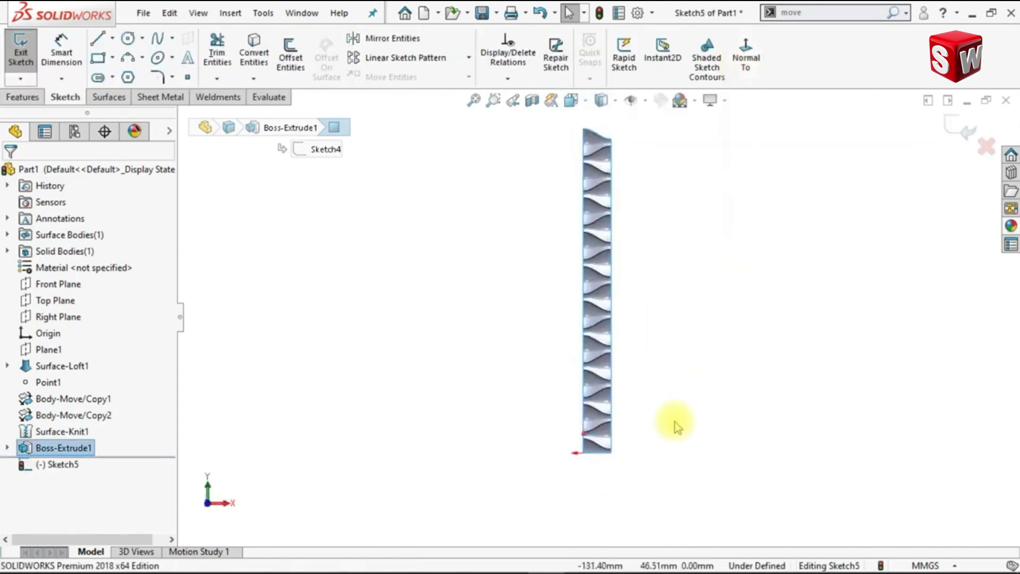
# Step: Convert the outline of the lowest wavy face into sketch entities
pyautogui.scroll(-3, 617, 459)
pyautogui.scroll(-3, 553, 365)
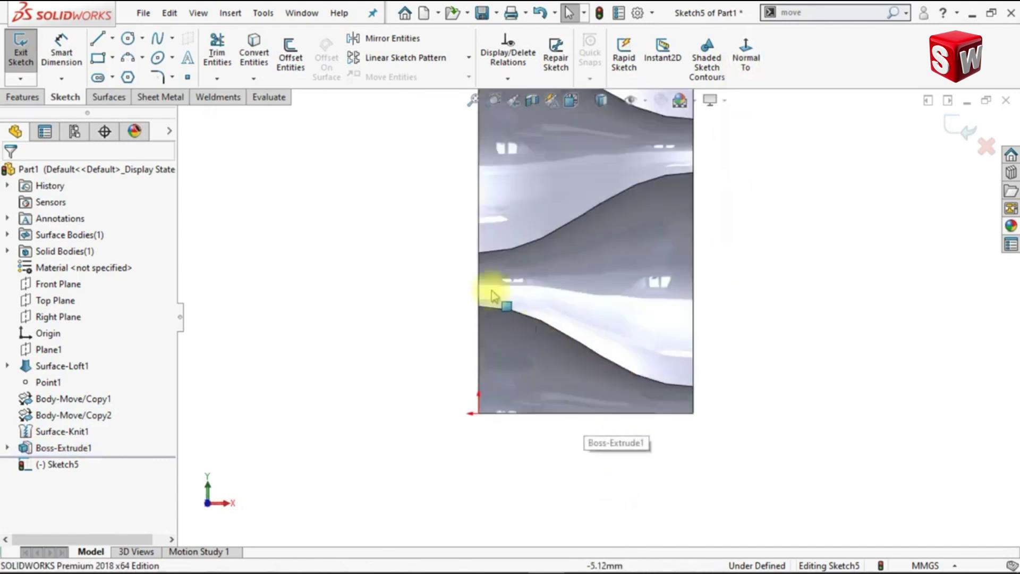
pyautogui.click(255, 55)
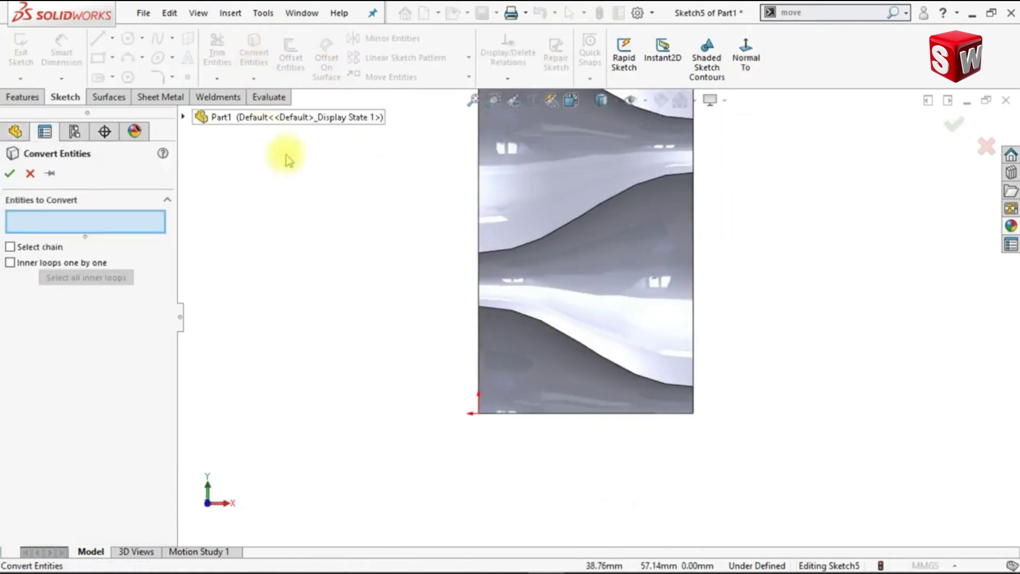
pyautogui.click(524, 391)
pyautogui.click(10, 174)
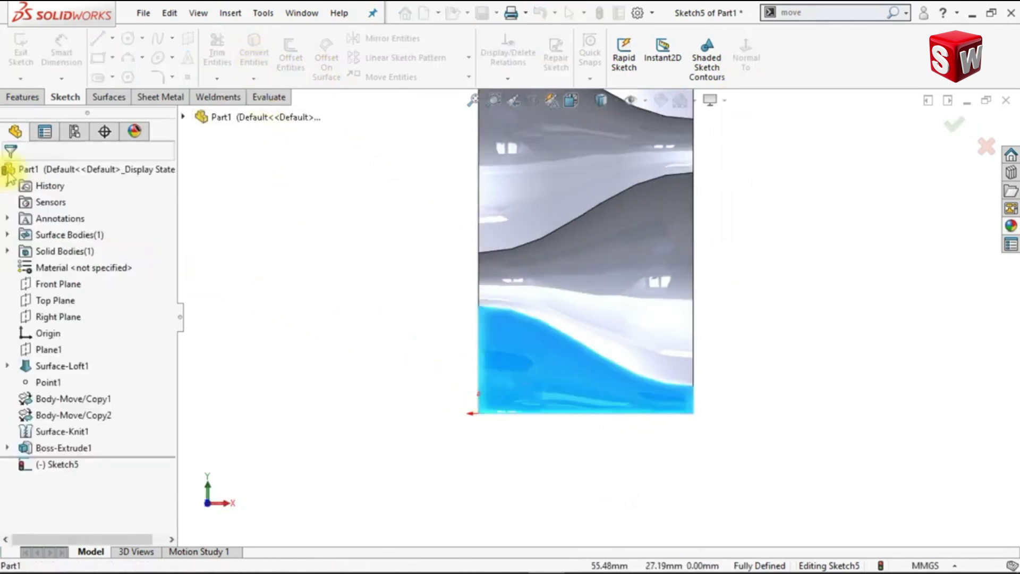
# Step: Extrude the converted sketch as a boss Up To Vertex, ending at the protruding corner of the lowest wave, with the result merged
pyautogui.click(19, 97)
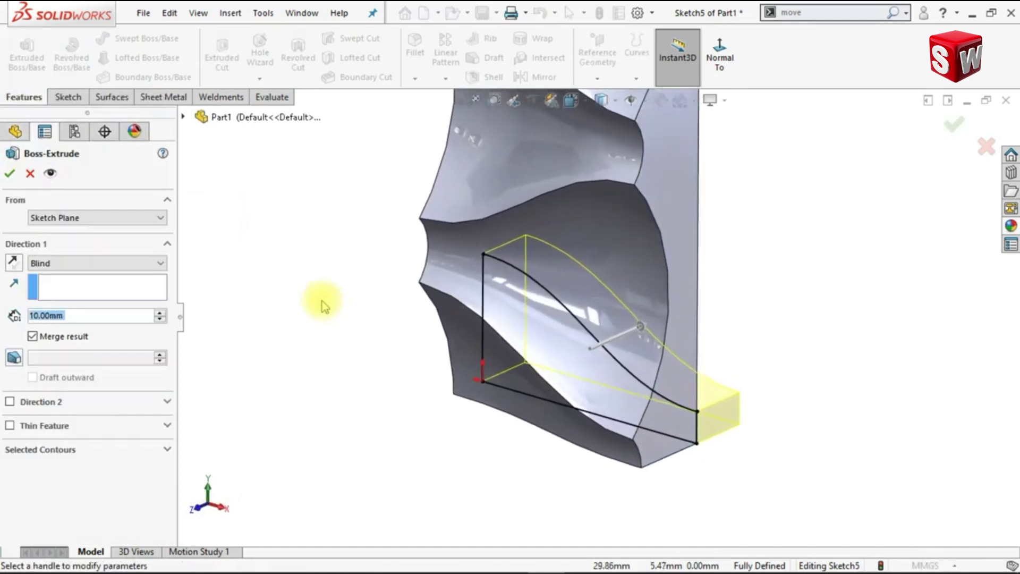
pyautogui.click(102, 264)
pyautogui.click(99, 296)
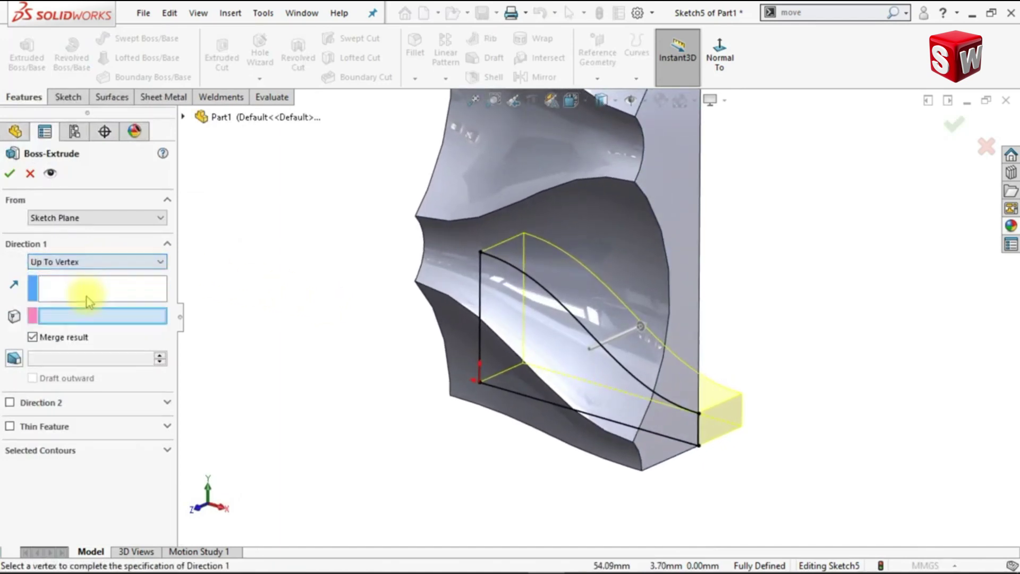
pyautogui.click(416, 281)
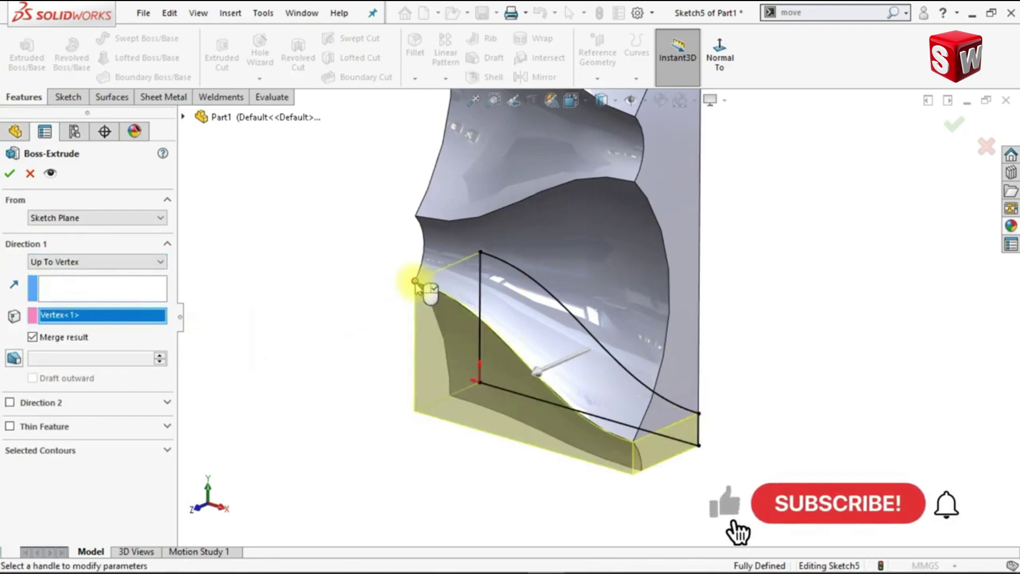
pyautogui.click(9, 175)
# Step: Find the Flex command and start it in Bending mode on the wavy strip body
pyautogui.press('f')
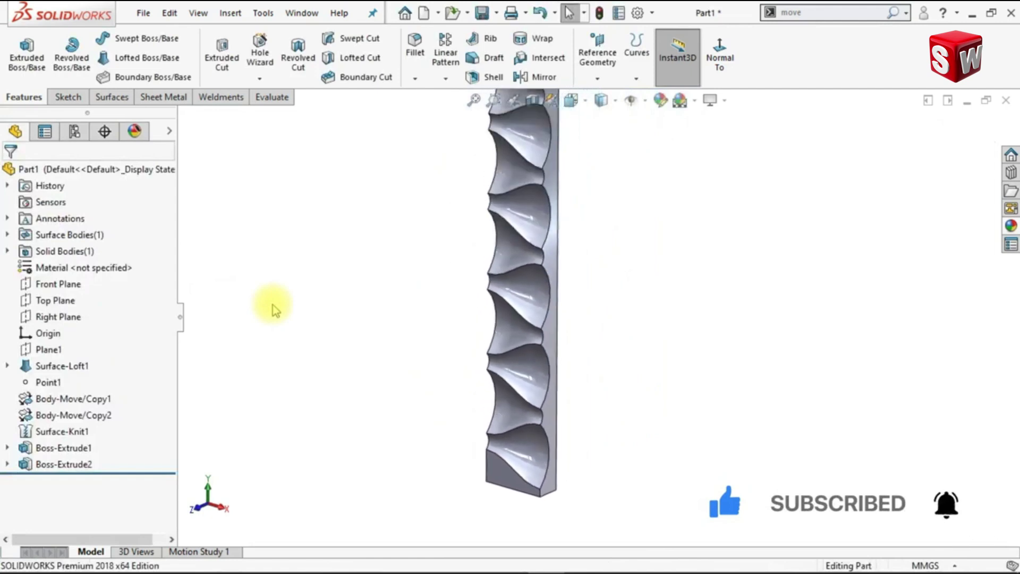
pyautogui.click(819, 14)
pyautogui.write('f')
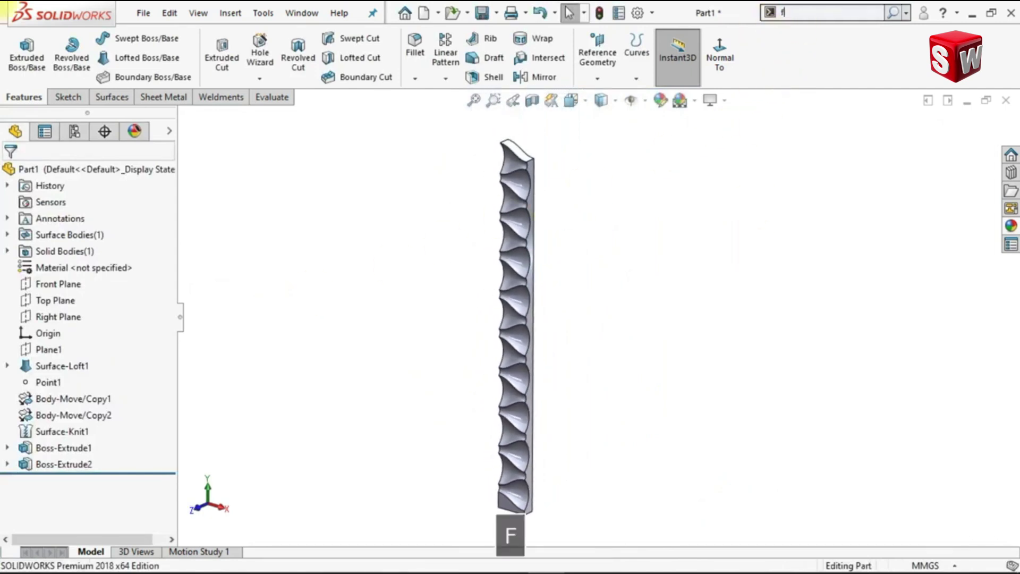
pyautogui.write('lex')
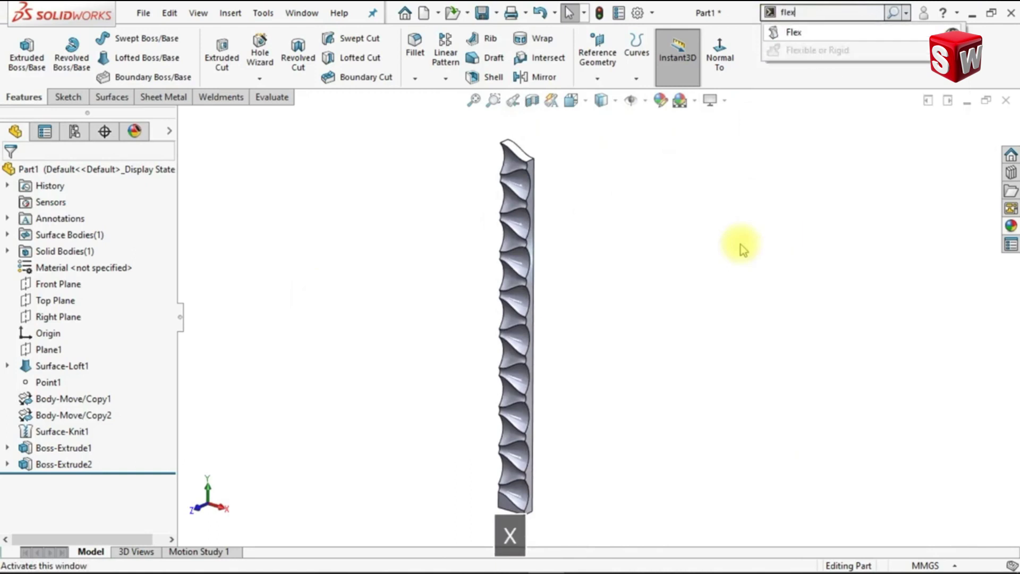
pyautogui.click(794, 32)
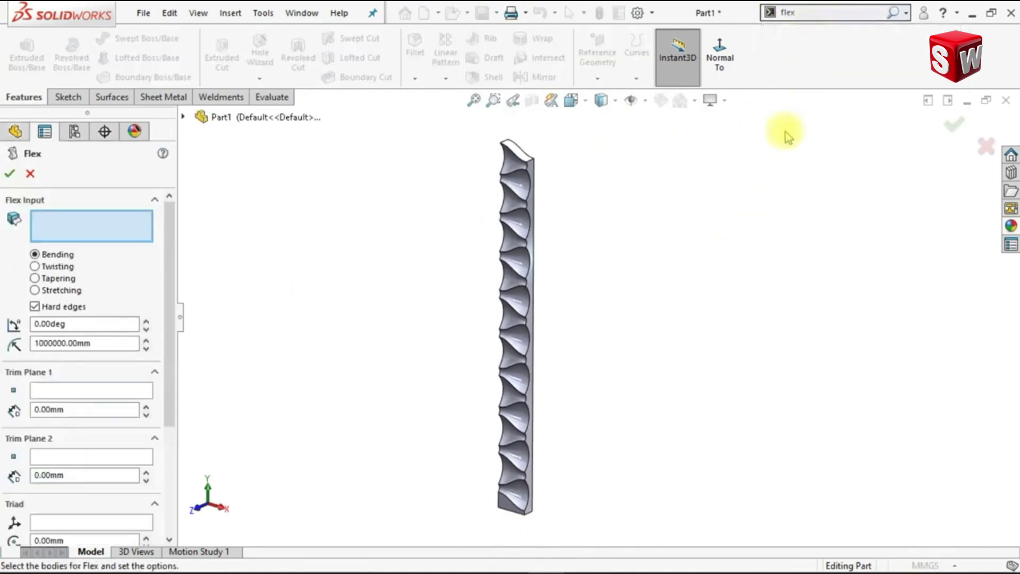
pyautogui.click(530, 203)
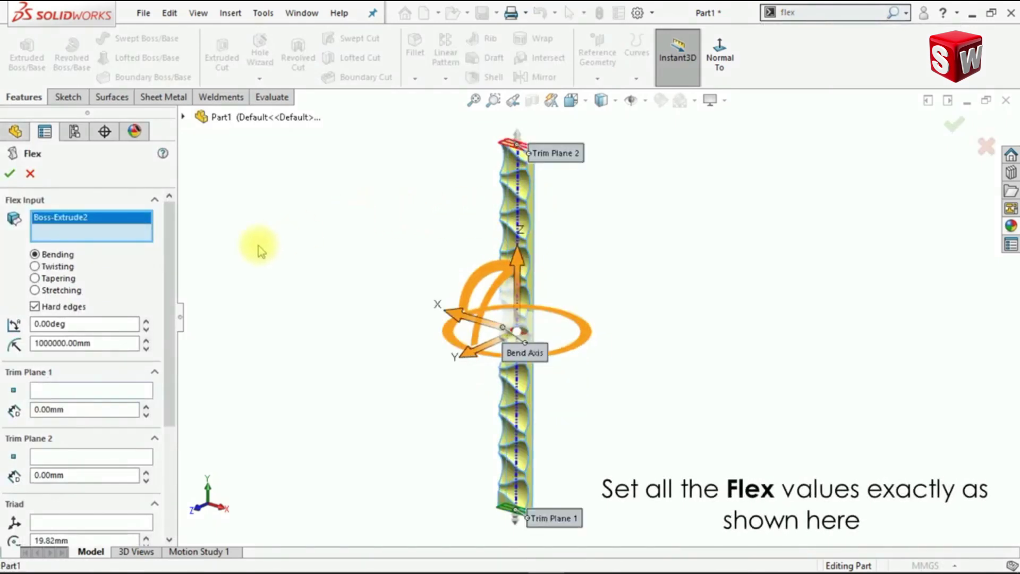
# Step: Set the flex triad's rotation angles to 270° about X, 0° about Y and 180° about Z
pyautogui.moveTo(170, 274); pyautogui.dragTo(178, 365)
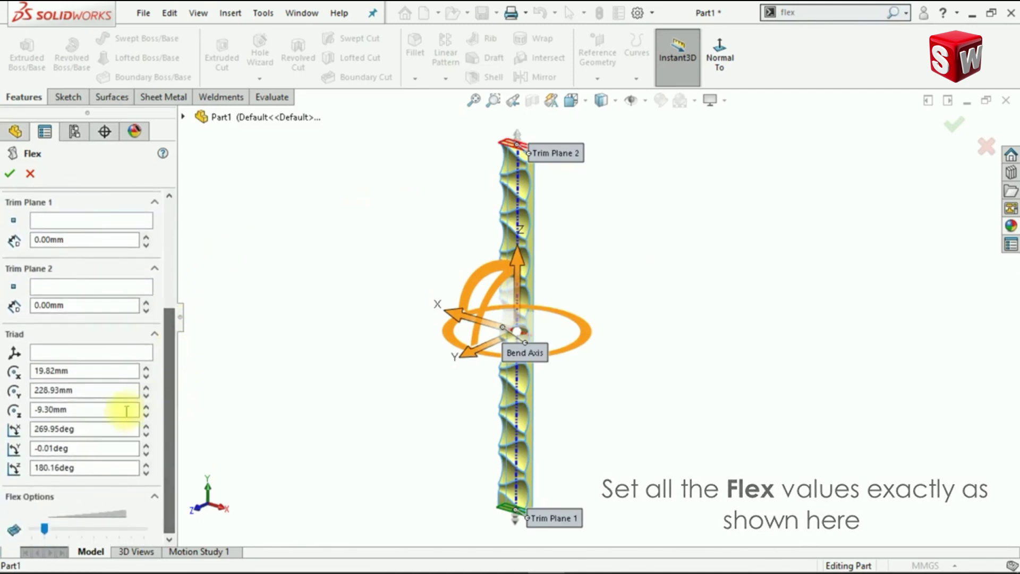
pyautogui.doubleClick(114, 428)
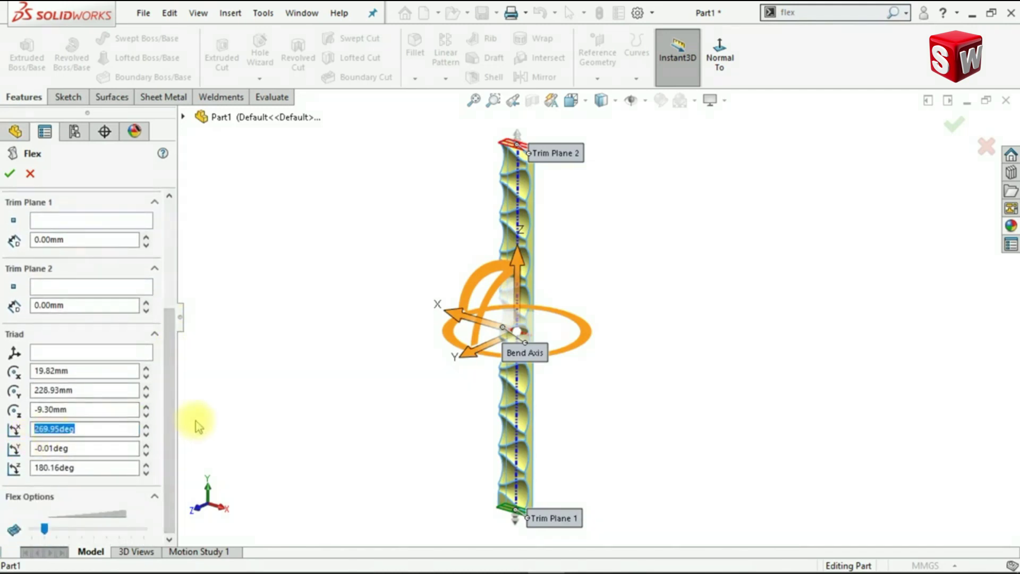
pyautogui.write('270')
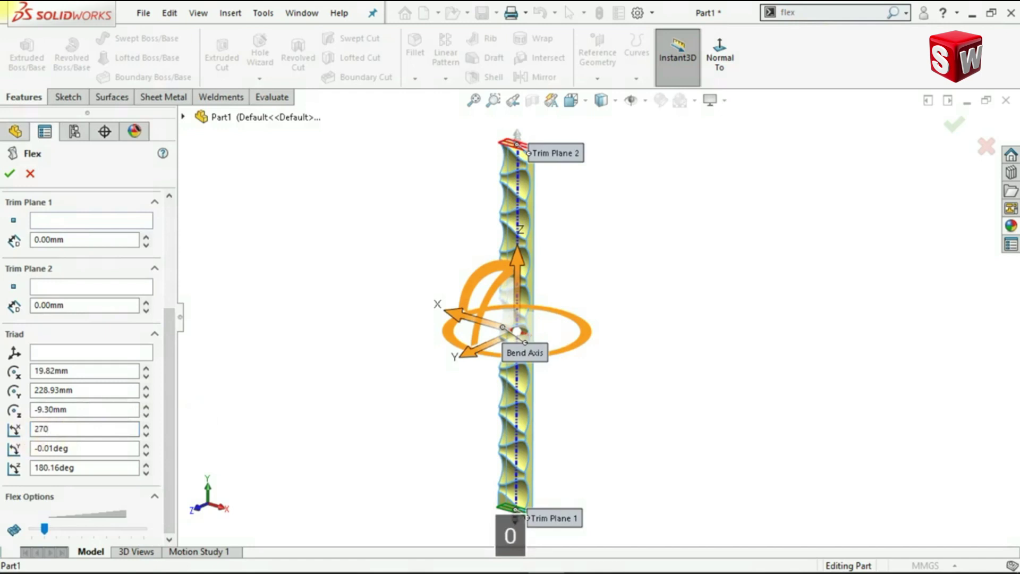
pyautogui.press('Tab')
pyautogui.press('Tab')
pyautogui.write('18')
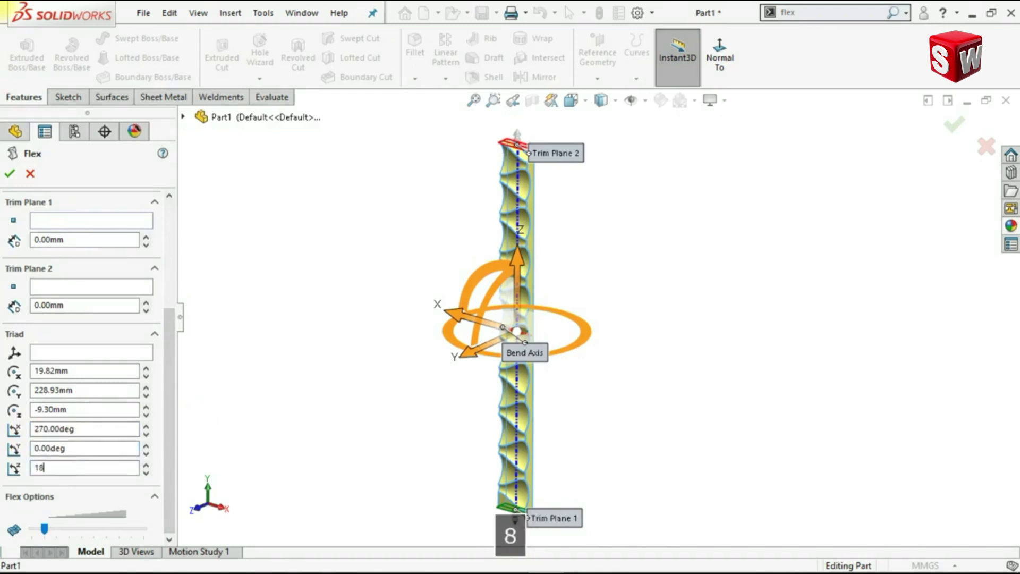
pyautogui.write('0')
pyautogui.press('Return')
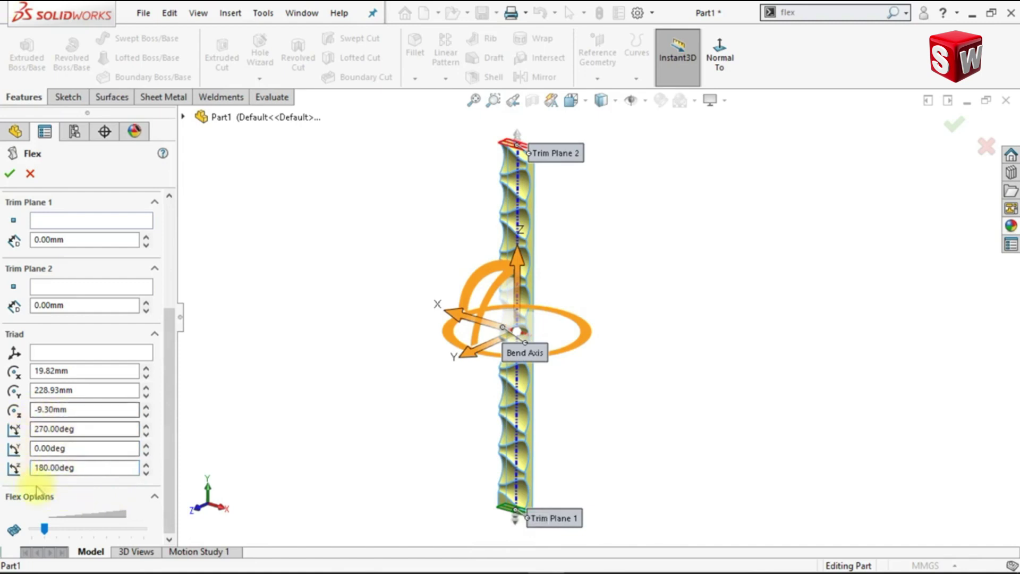
# Step: Set the bend angle to 120° and finish the flex
pyautogui.moveTo(170, 421); pyautogui.dragTo(181, 339)
pyautogui.click(95, 296)
pyautogui.write('120')
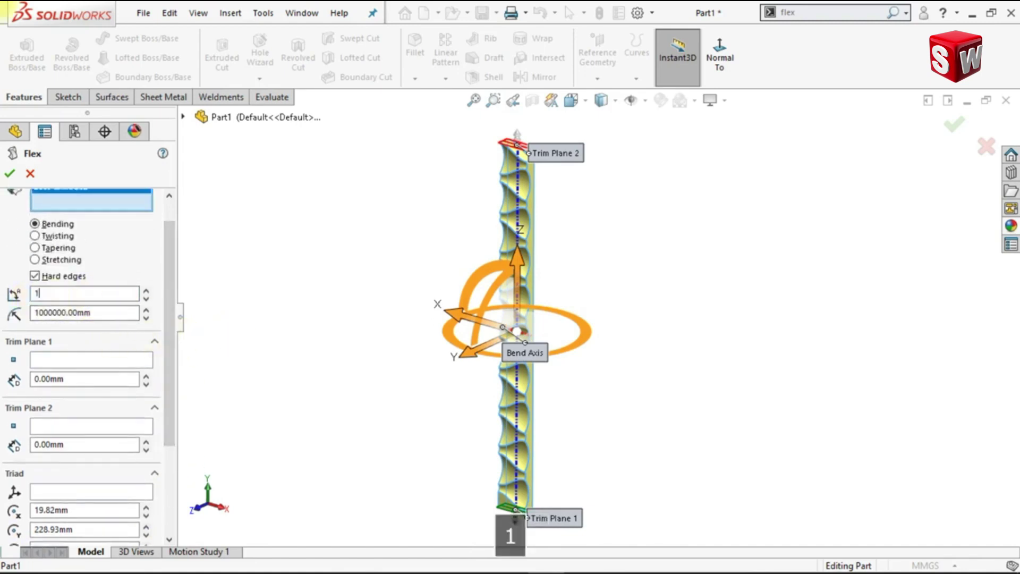
pyautogui.press('Return')
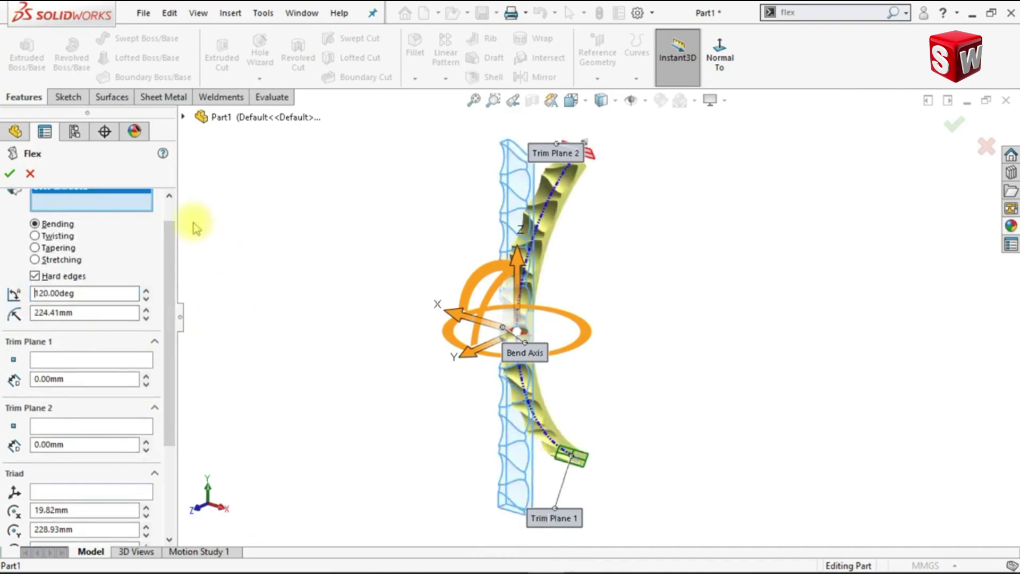
pyautogui.click(9, 171)
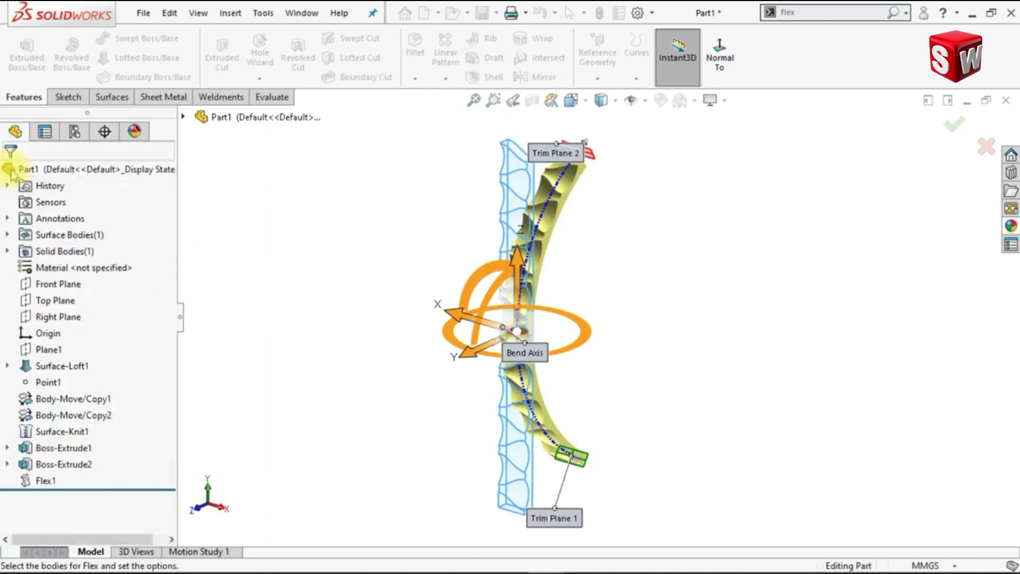
# Step: Start a second Flex on the bent strip and place its triad's rotation center at X 0, Y 0 and Z -70 mm
pyautogui.click(802, 12)
pyautogui.press('Return')
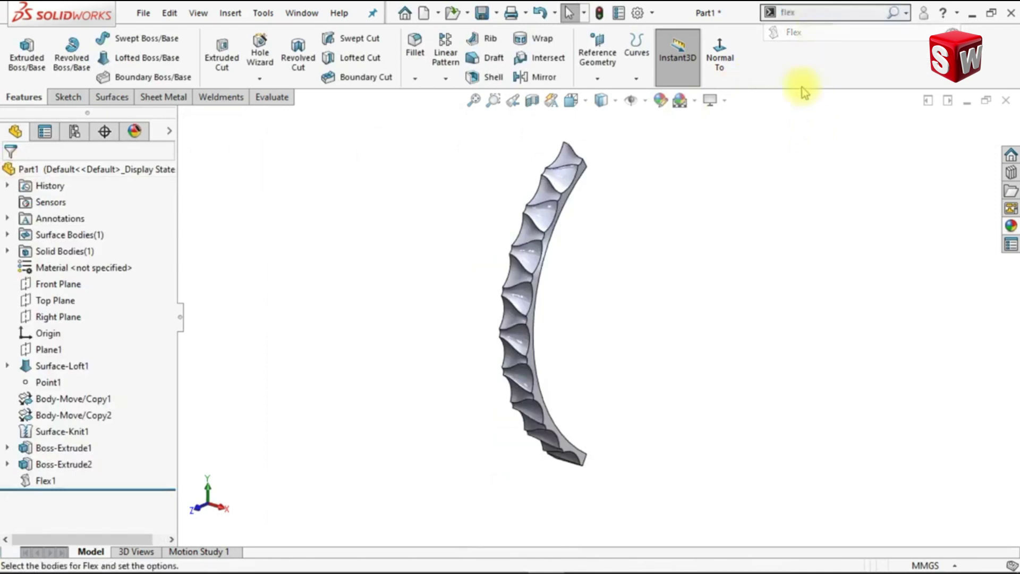
pyautogui.click(566, 203)
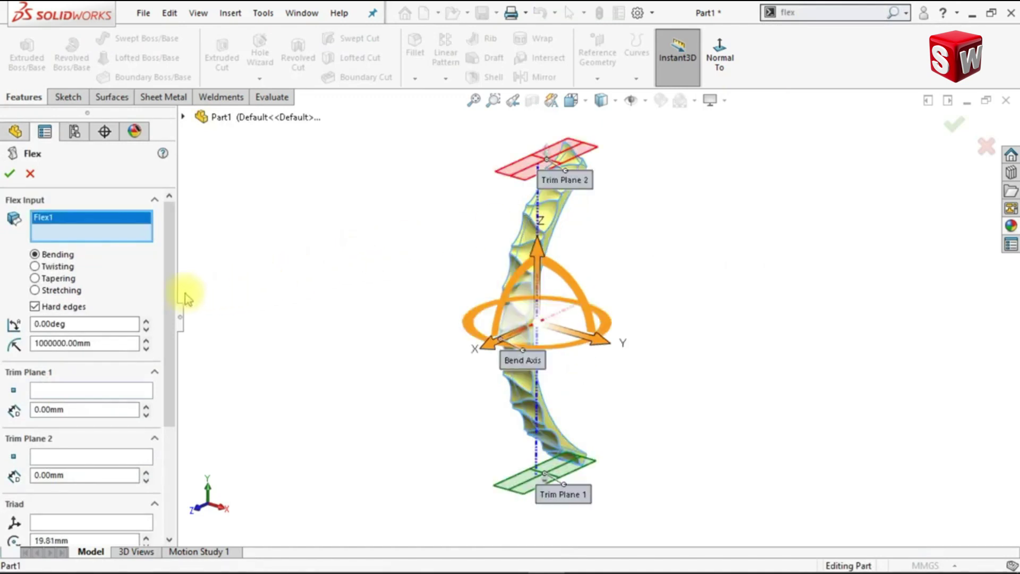
pyautogui.scroll(-5, 155, 354)
pyautogui.click(90, 371)
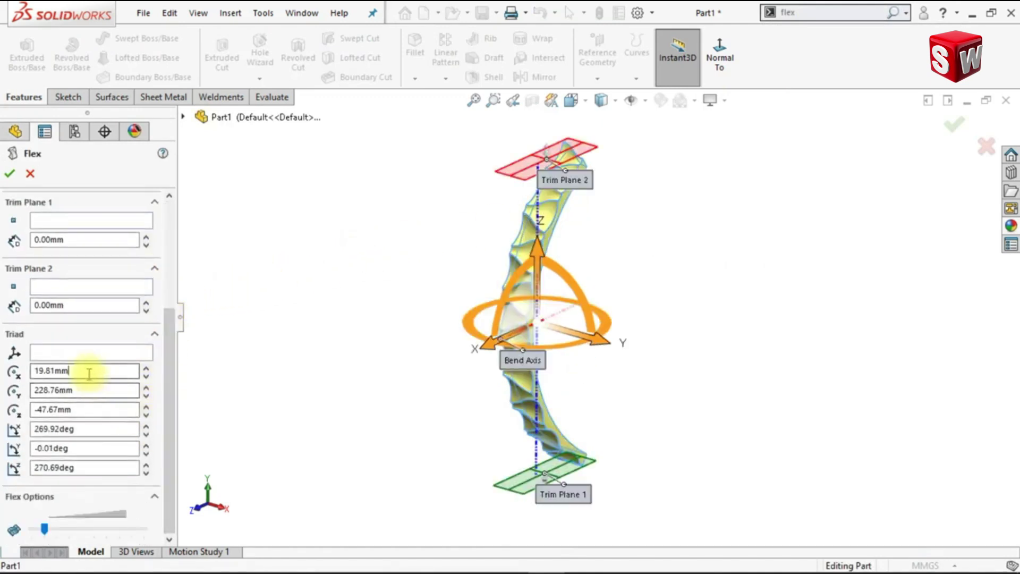
pyautogui.write('0')
pyautogui.press('Tab')
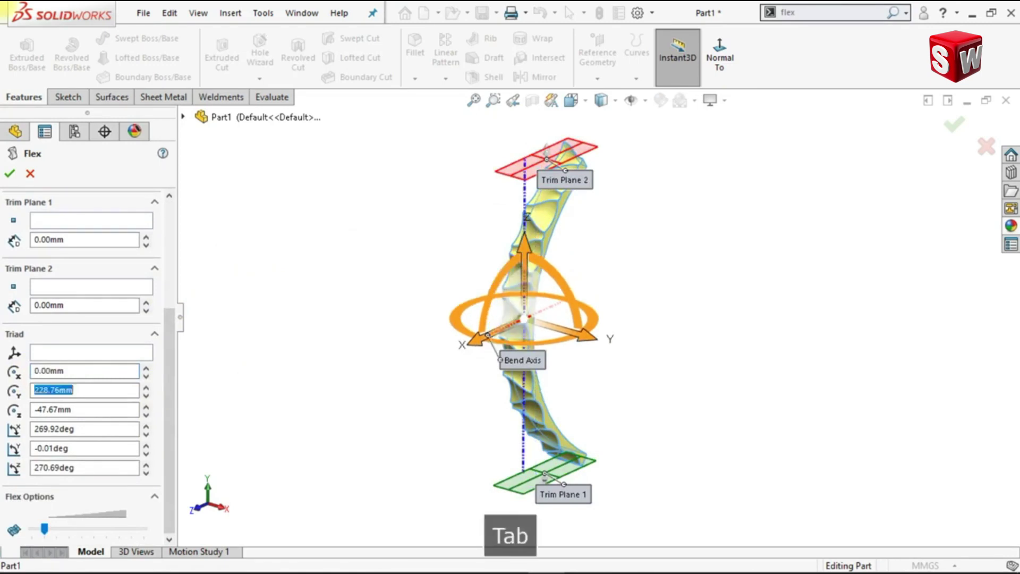
pyautogui.write('0')
pyautogui.press('Tab')
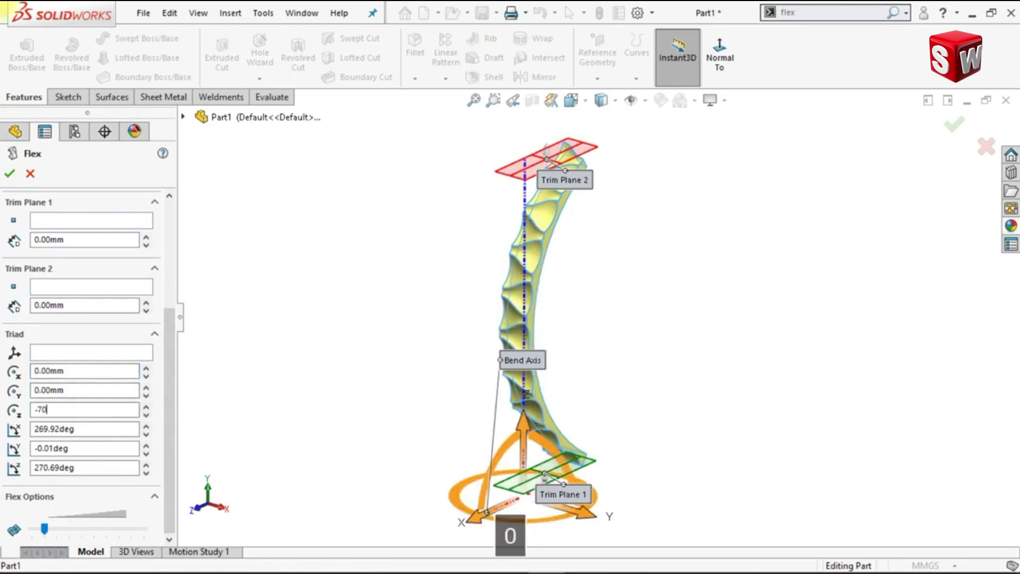
pyautogui.press('Tab')
# Step: Set the second flex triad's rotation angles to 90° about X, 90° about Y and 0° about Z
pyautogui.write('90')
pyautogui.press('Tab')
pyautogui.write('90')
pyautogui.press('Tab')
pyautogui.write('0')
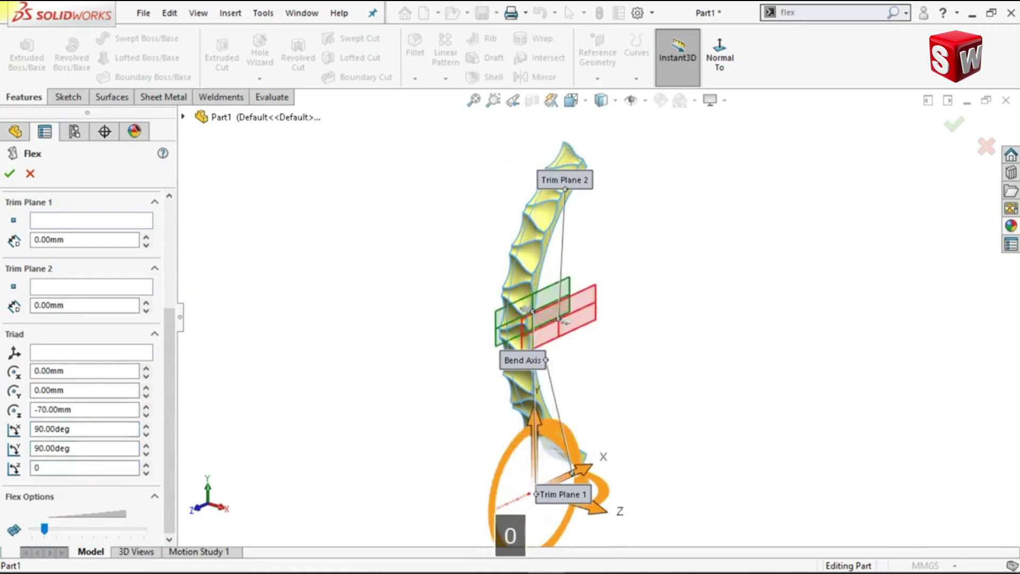
pyautogui.press('Tab')
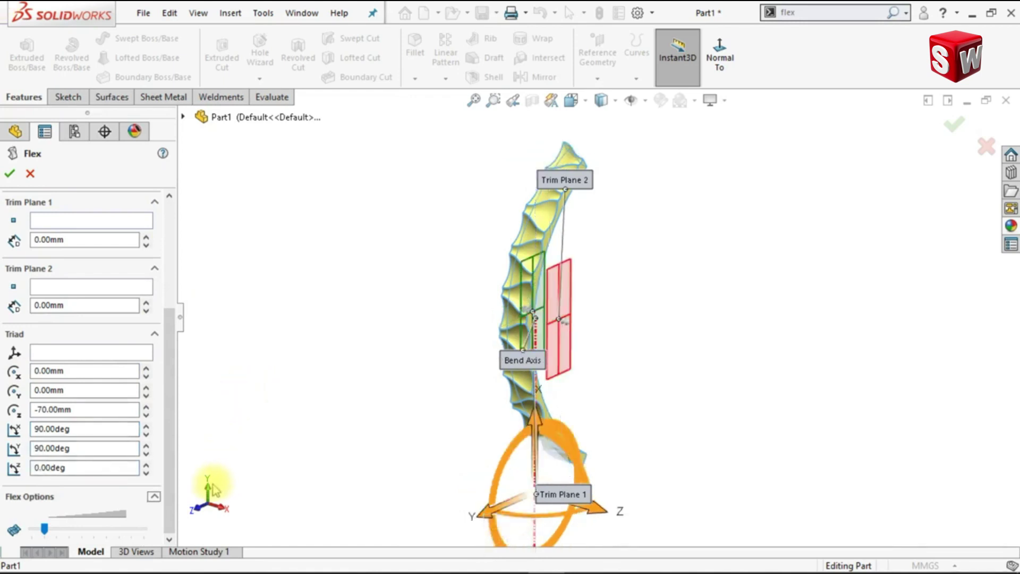
# Step: Set the second flex's bend angle to 15°, turn off hard edges and finish the flex
pyautogui.click(208, 483)
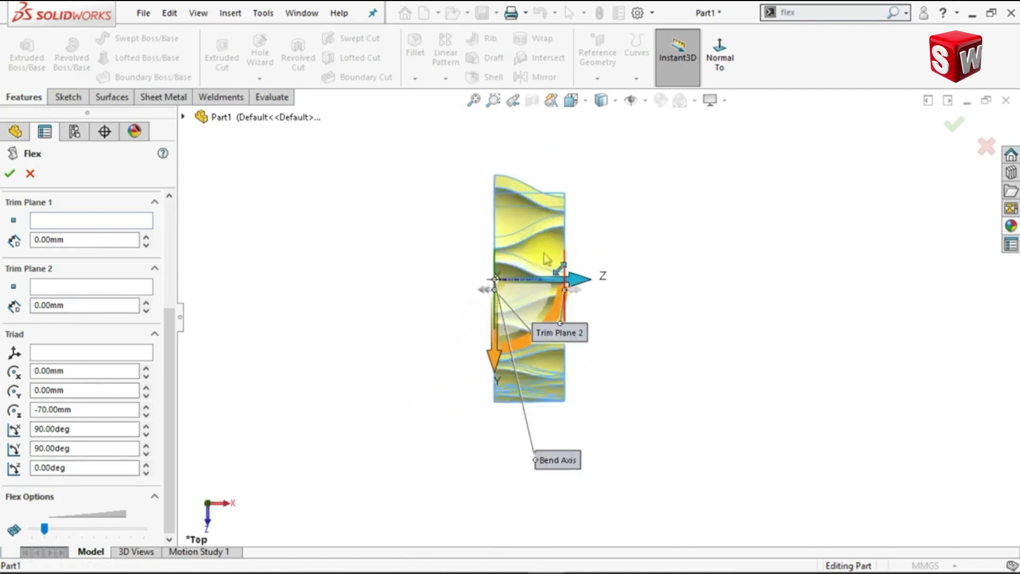
pyautogui.scroll(-1, 475, 250)
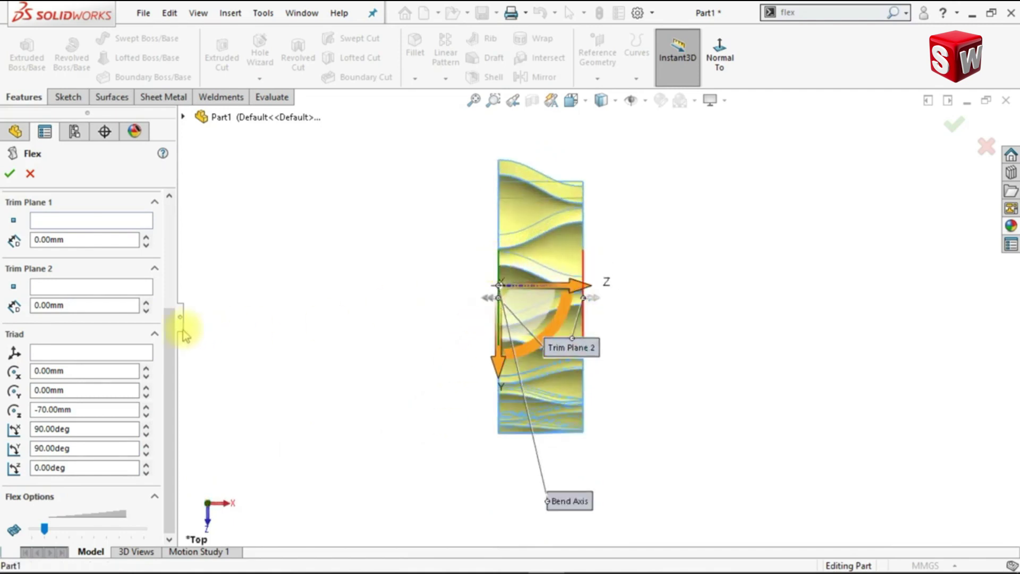
pyautogui.moveTo(171, 324); pyautogui.dragTo(171, 226)
pyautogui.click(98, 315)
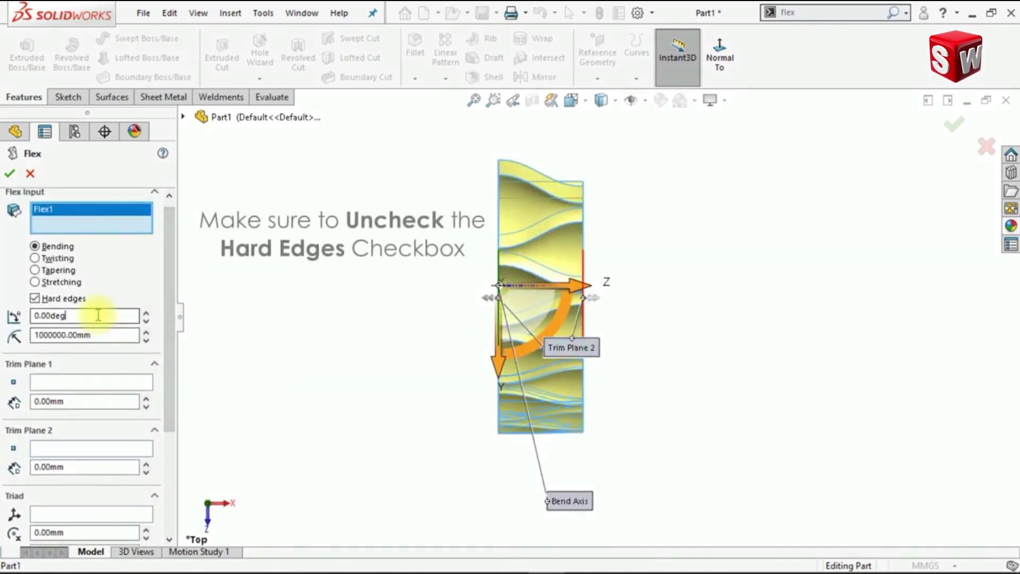
pyautogui.doubleClick(98, 315)
pyautogui.write('15')
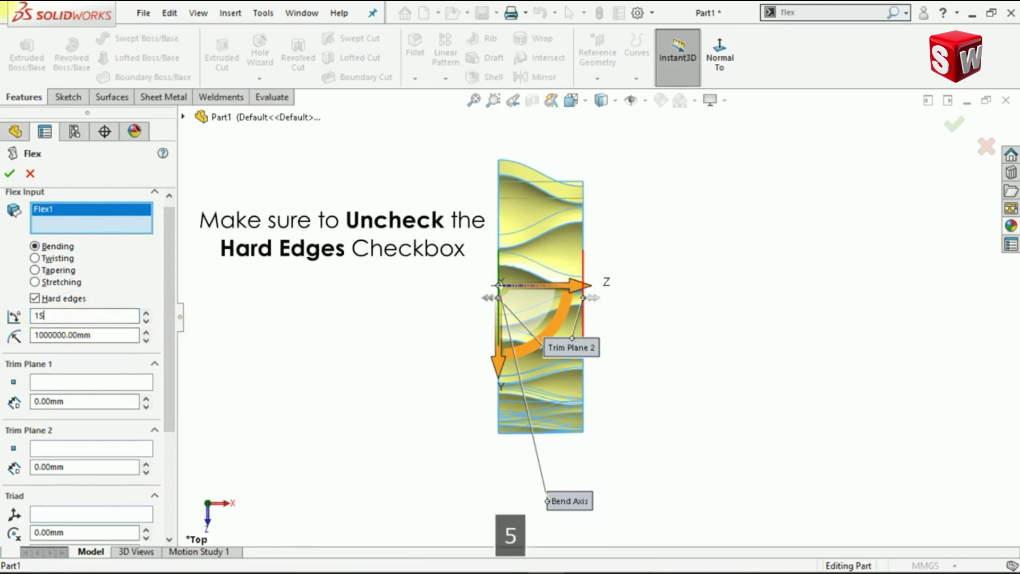
pyautogui.press('Return')
pyautogui.click(35, 298)
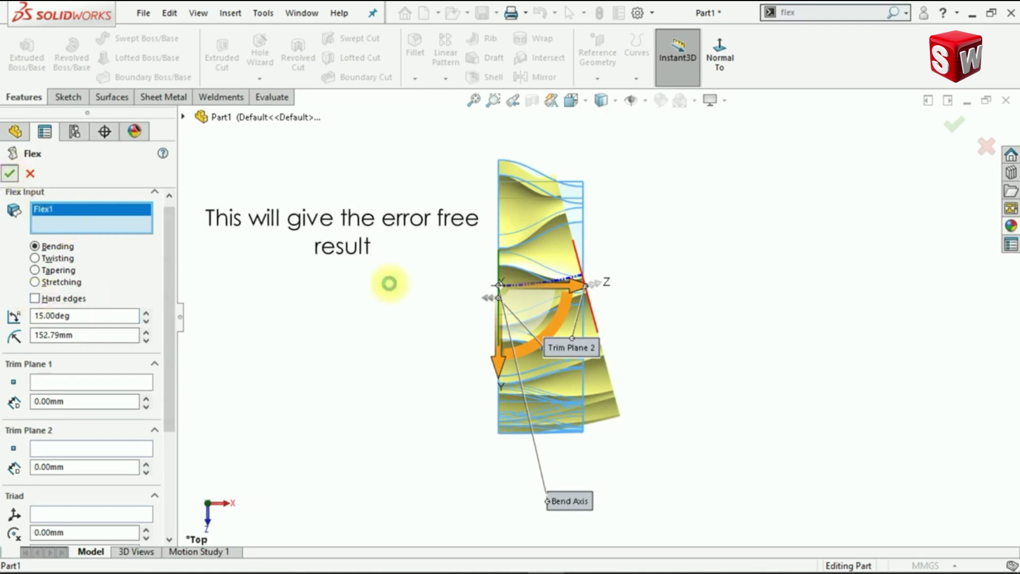
pyautogui.press('Return')
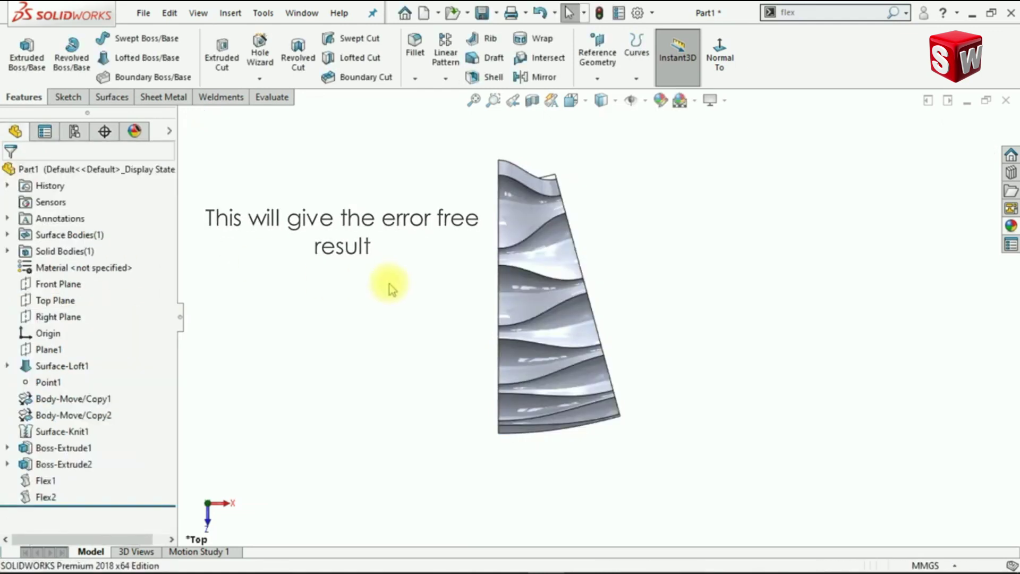
# Step: Round the strip's upper end with a full round fillet, using the top wavy face and back face as sides and the end face as center
pyautogui.hotkey('ctrl', '7')
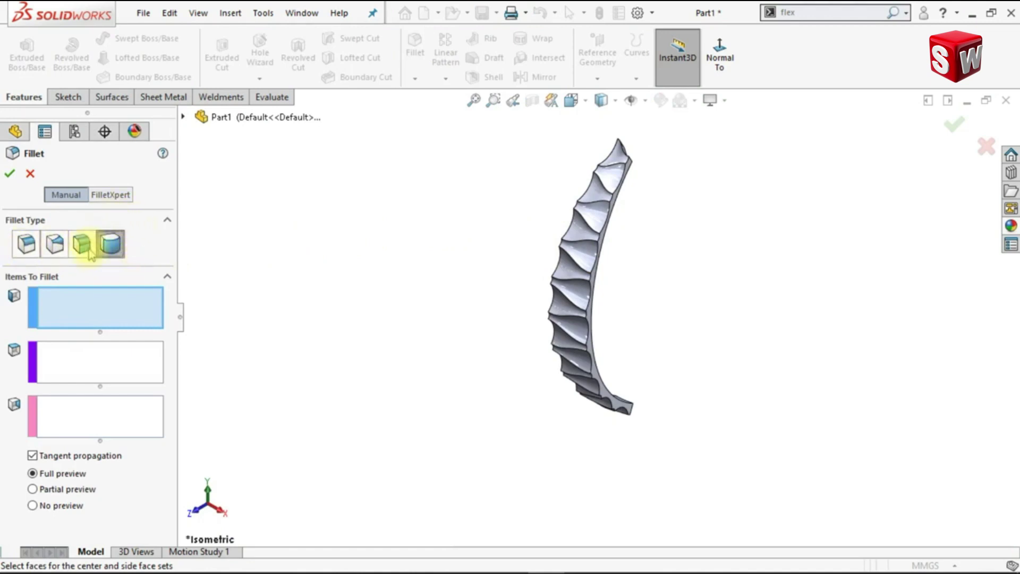
pyautogui.scroll(-6, 611, 155)
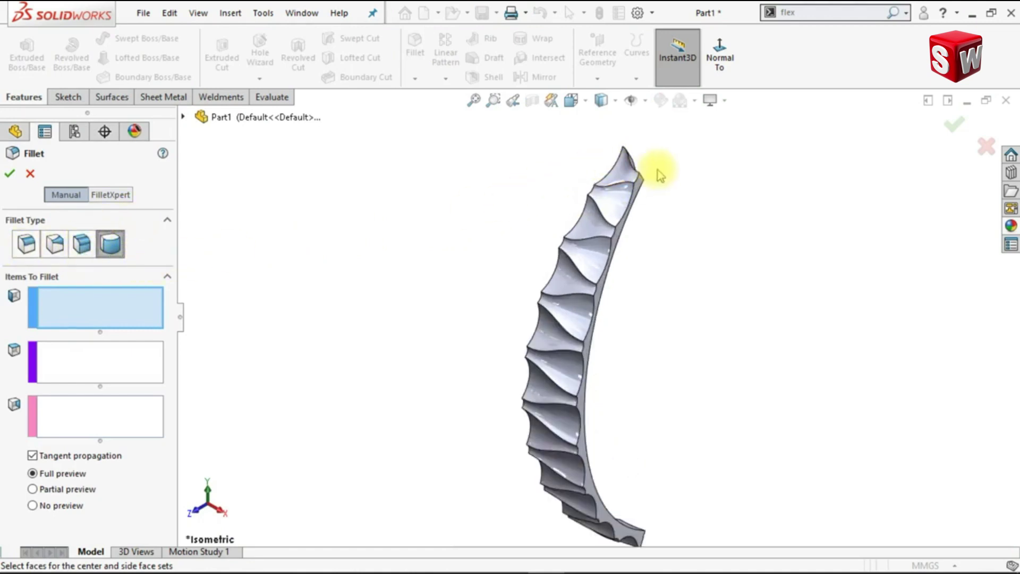
pyautogui.click(572, 215)
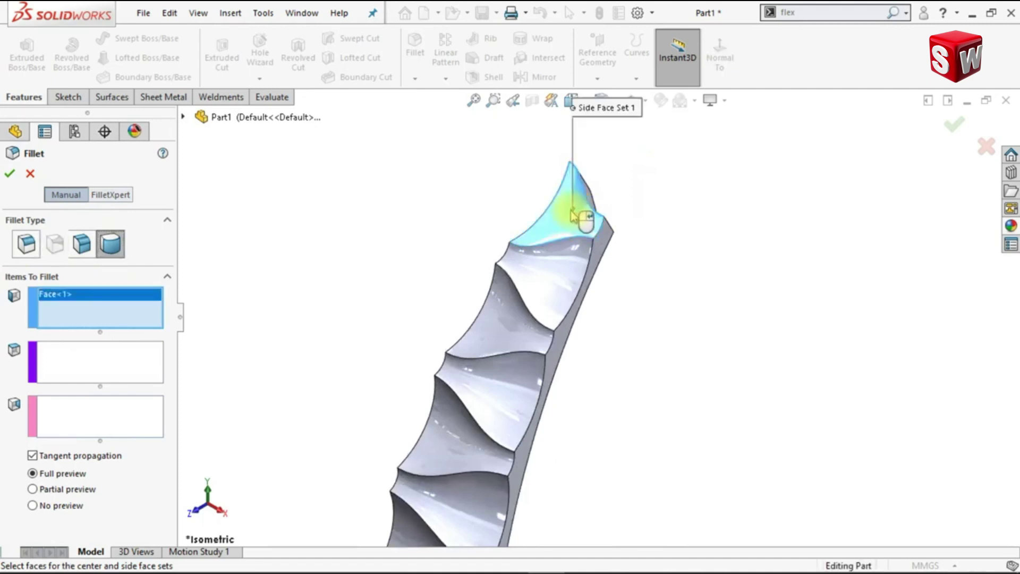
pyautogui.click(126, 370)
pyautogui.moveTo(346, 283); pyautogui.dragTo(593, 204, button='middle')
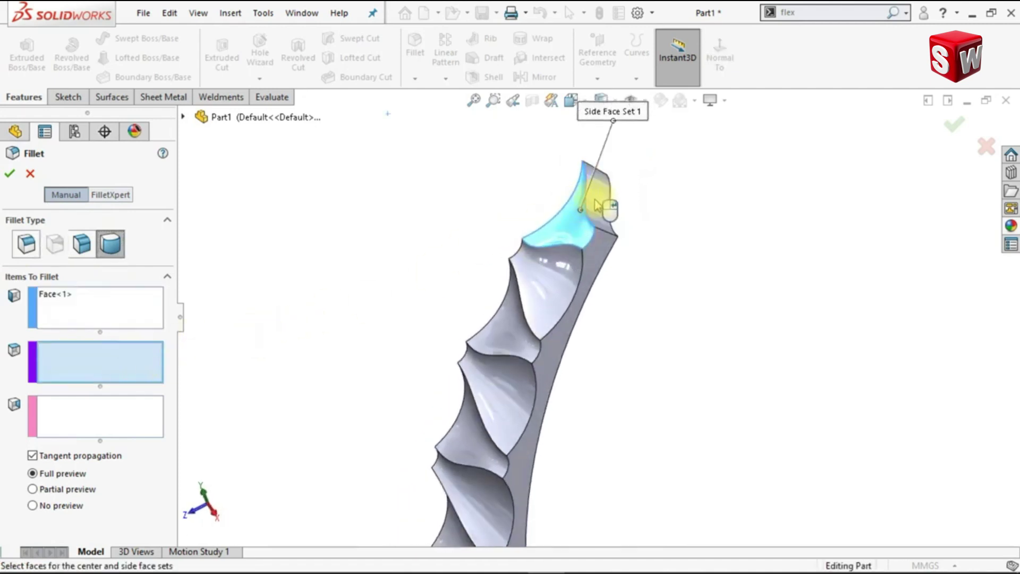
pyautogui.click(596, 203)
pyautogui.click(127, 410)
pyautogui.moveTo(603, 326); pyautogui.dragTo(610, 282, button='middle')
pyautogui.click(585, 265)
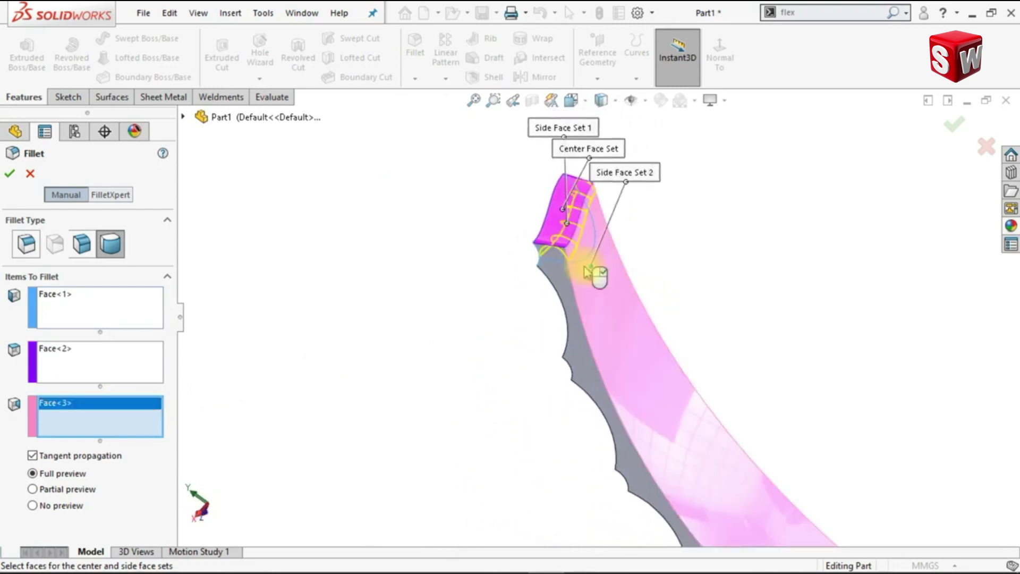
pyautogui.click(11, 175)
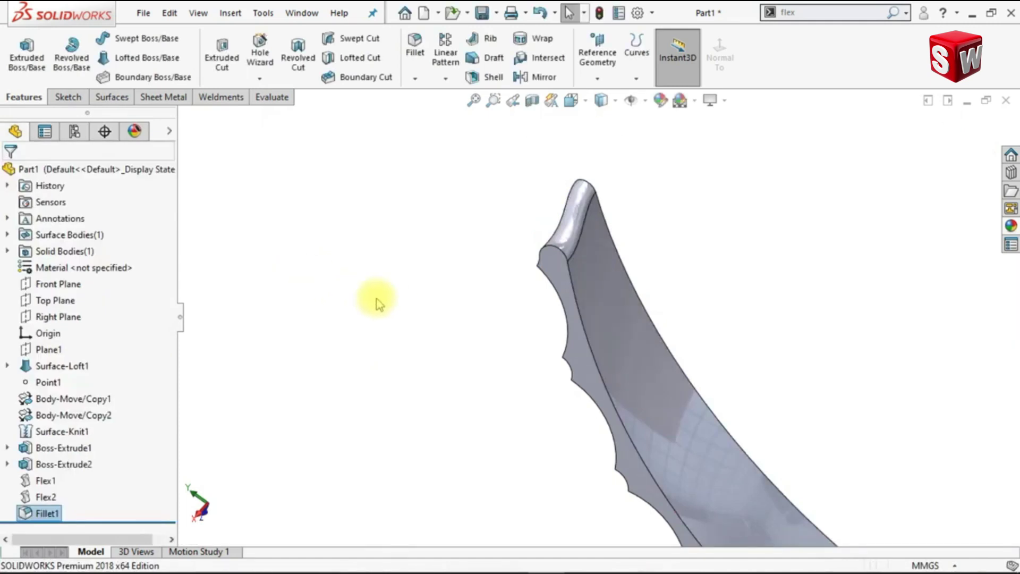
# Step: Start a 3 mm constant-size fillet on a front ridge edge and extend the selection to all edges connected to the start face
pyautogui.hotkey('ctrl', '7')
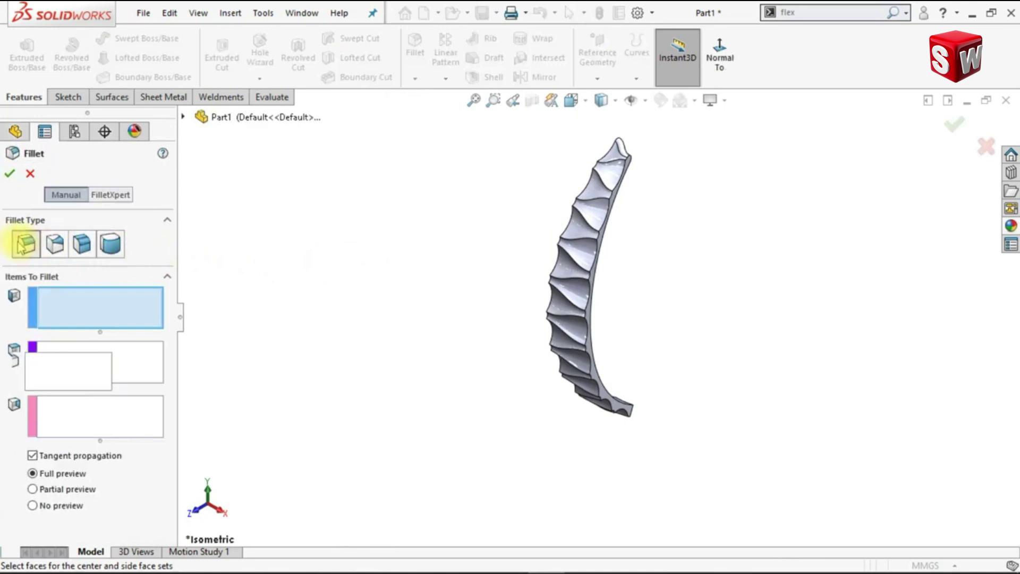
pyautogui.click(25, 244)
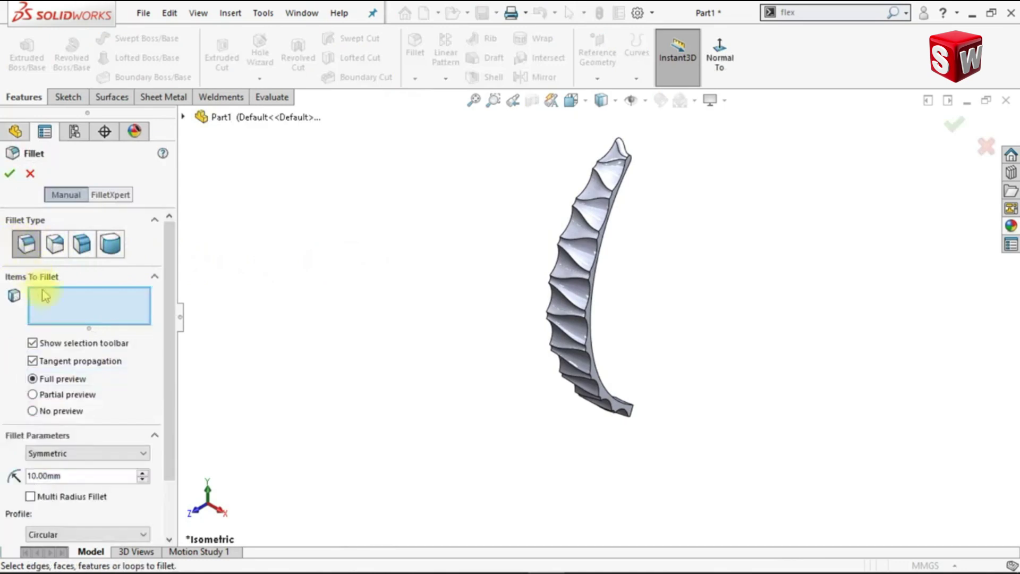
pyautogui.click(76, 475)
pyautogui.write('3')
pyautogui.press('Return')
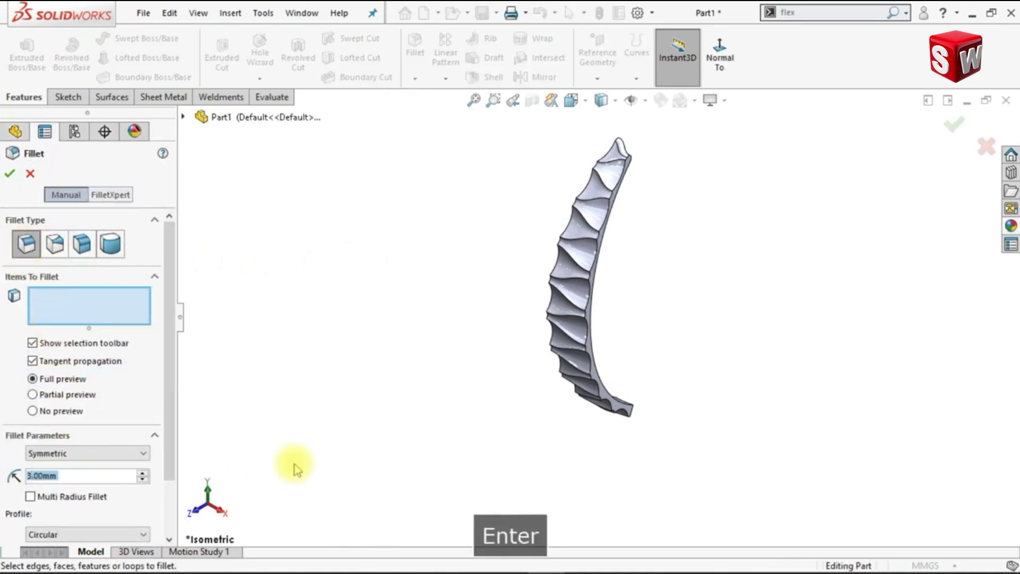
pyautogui.scroll(-5, 606, 170)
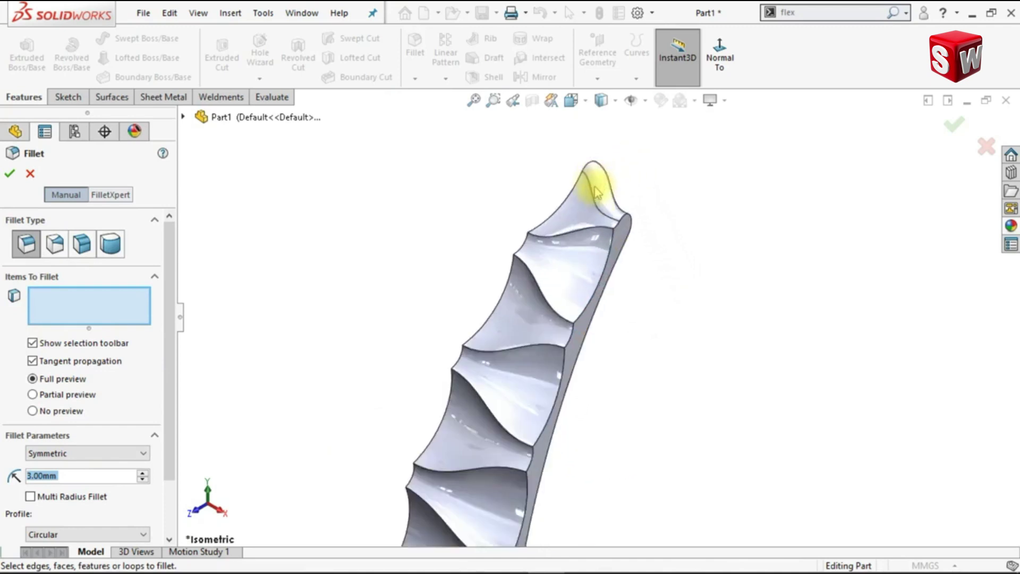
pyautogui.click(583, 234)
pyautogui.click(623, 194)
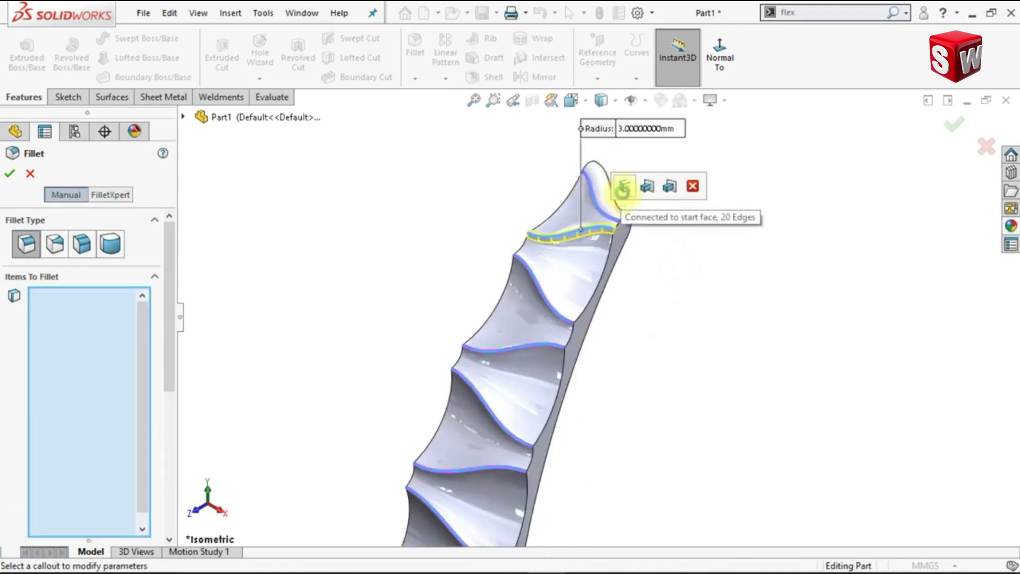
pyautogui.click(624, 187)
# Step: Exclude the edge beside the rounded tip and the two long edges of the flat lower end face from the selection, and finish the fillet
pyautogui.scroll(-5, 590, 213)
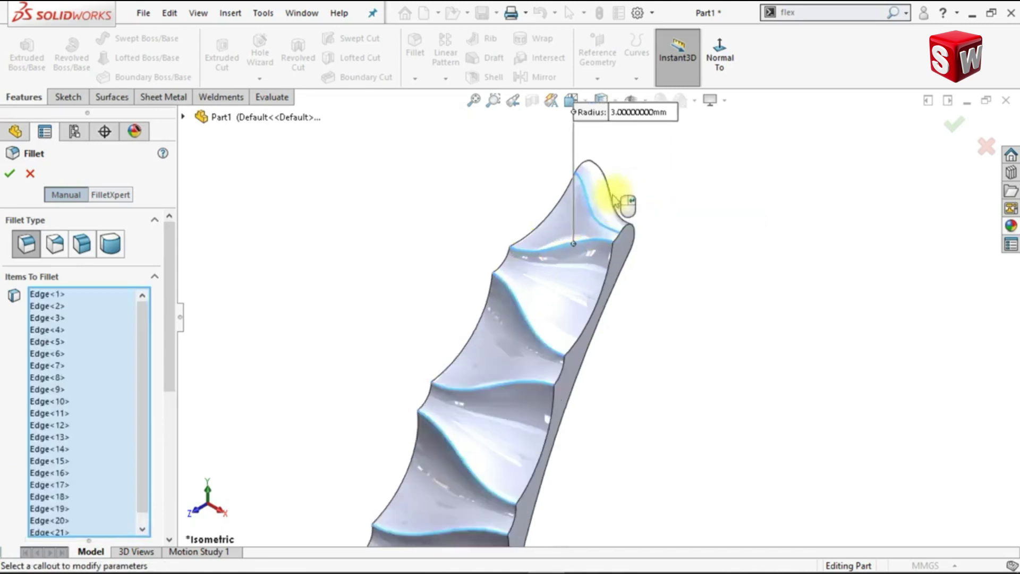
pyautogui.click(556, 229)
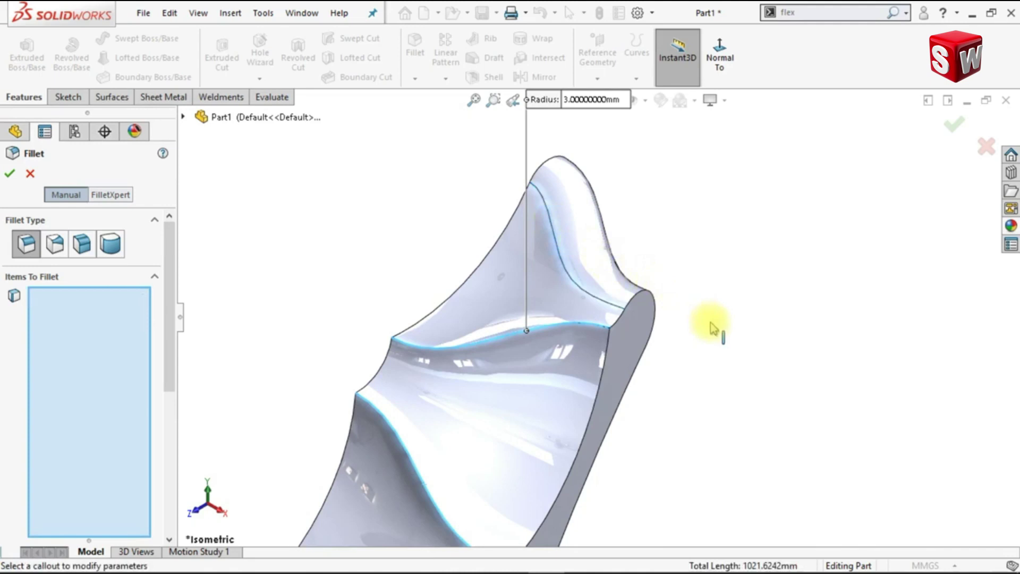
pyautogui.scroll(10, 653, 372)
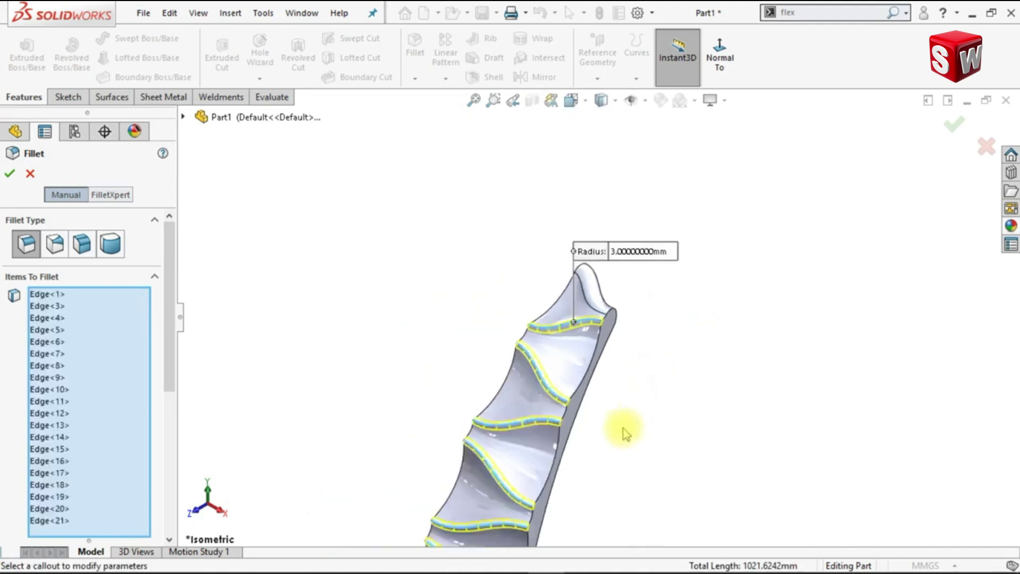
pyautogui.moveTo(640, 438)
pyautogui.mouseDown(button='middle')
pyautogui.moveTo(632, 433)
pyautogui.moveTo(649, 426)
pyautogui.moveTo(633, 421)
pyautogui.mouseUp(button='middle')
pyautogui.scroll(-5, 632, 423)
pyautogui.scroll(-8, 631, 425)
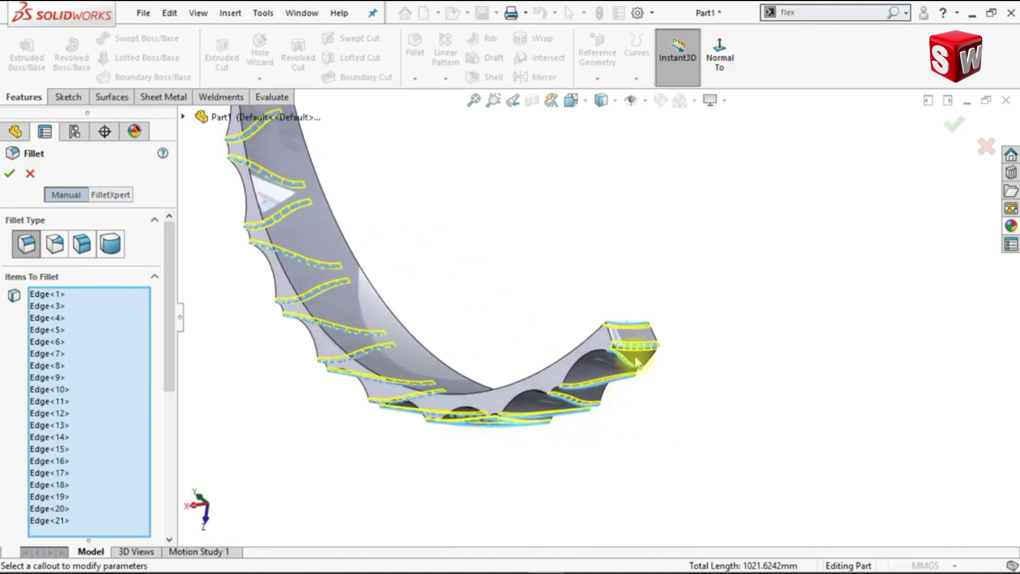
pyautogui.scroll(-2, 584, 397)
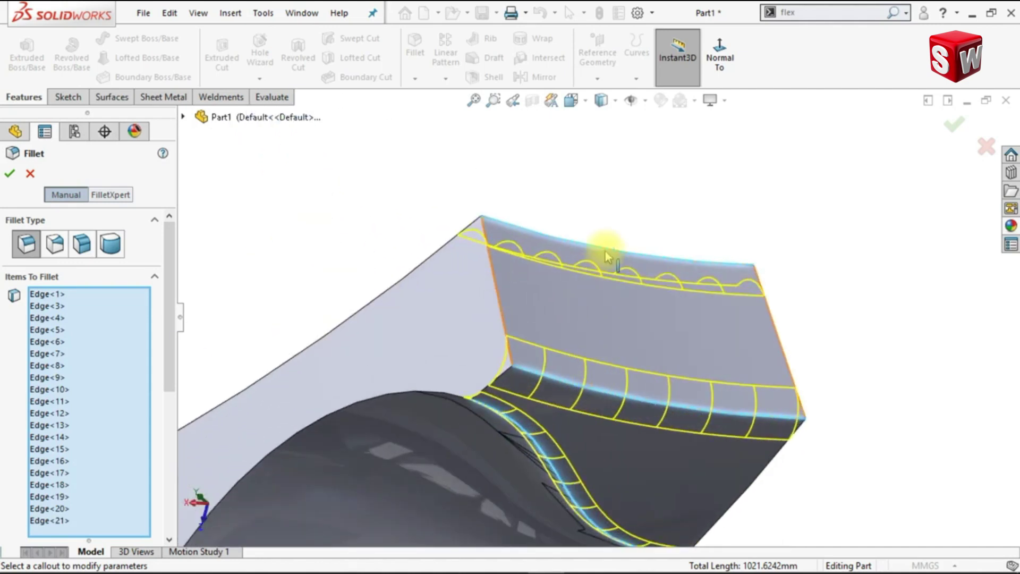
pyautogui.click(611, 352)
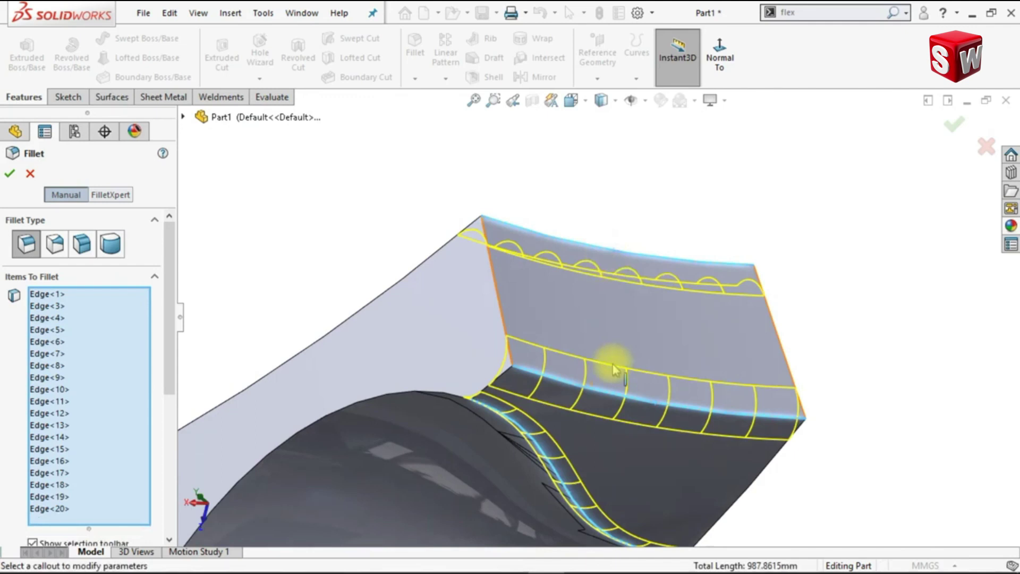
pyautogui.click(619, 398)
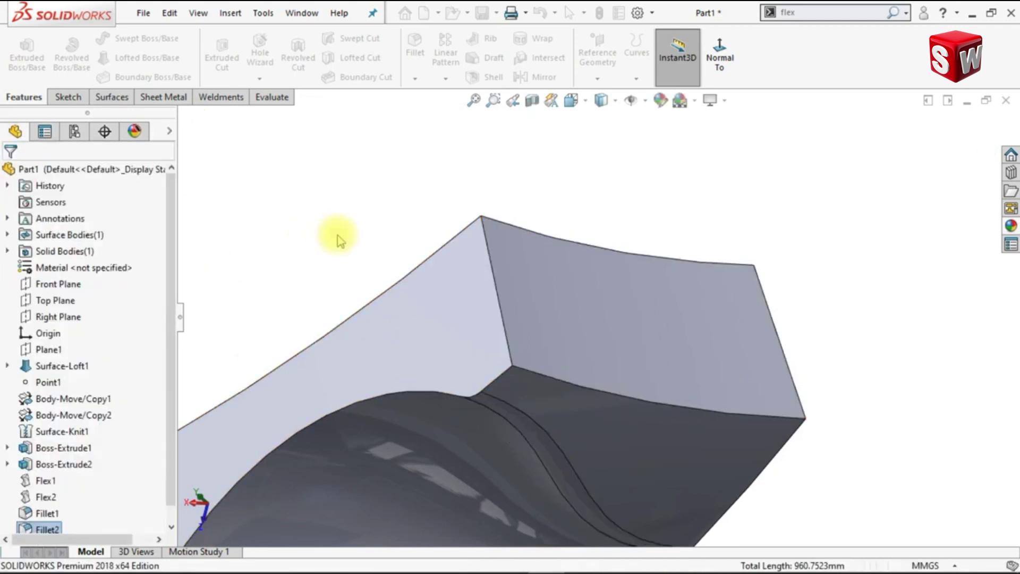
# Step: Create a reference axis through the intersection of the strip's two side faces and slide its display up beside the strip's middle
pyautogui.hotkey('ctrl', '7')
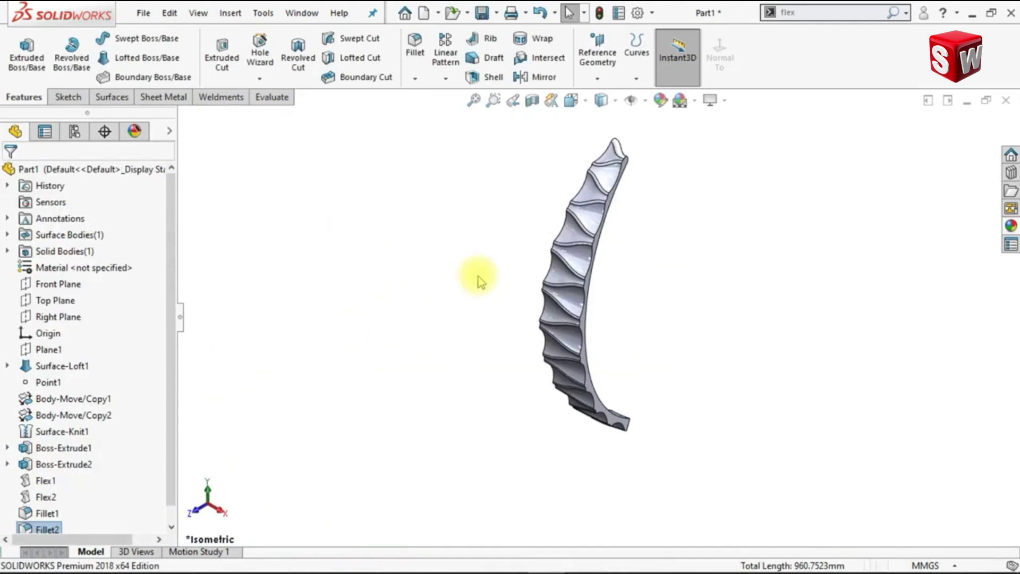
pyautogui.hotkey('ctrl', '1')
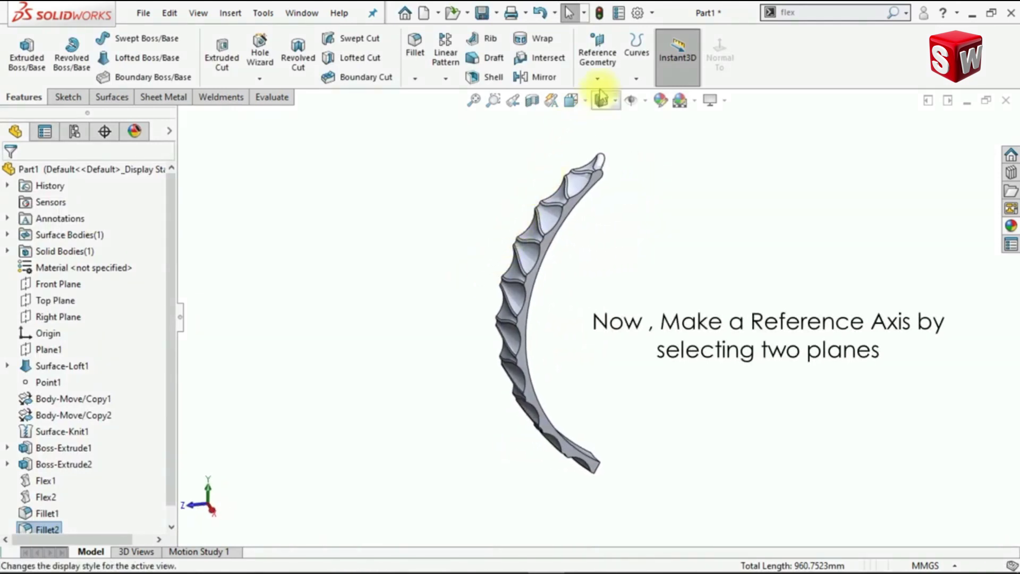
pyautogui.click(601, 80)
pyautogui.click(608, 113)
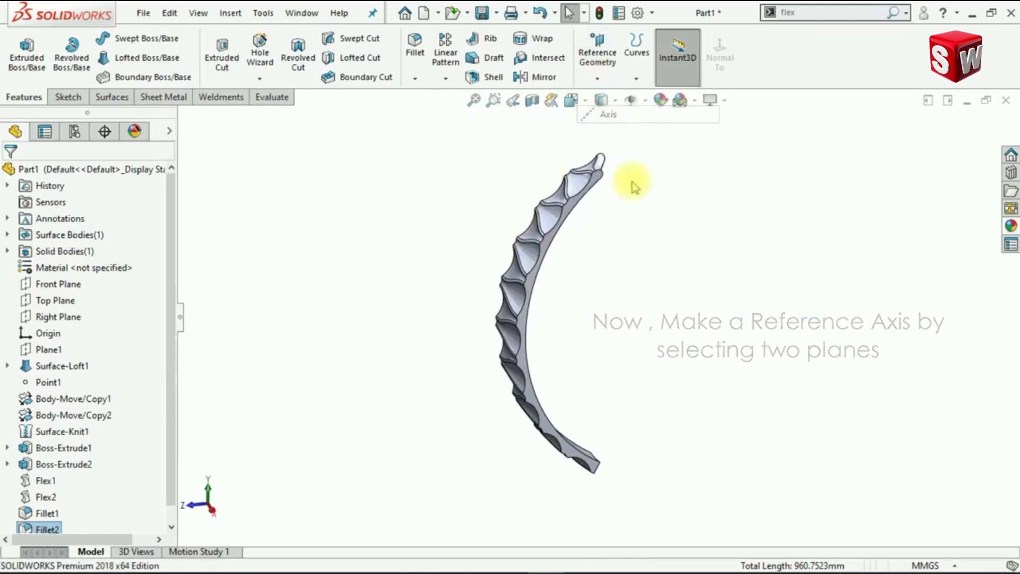
pyautogui.scroll(3, 619, 198)
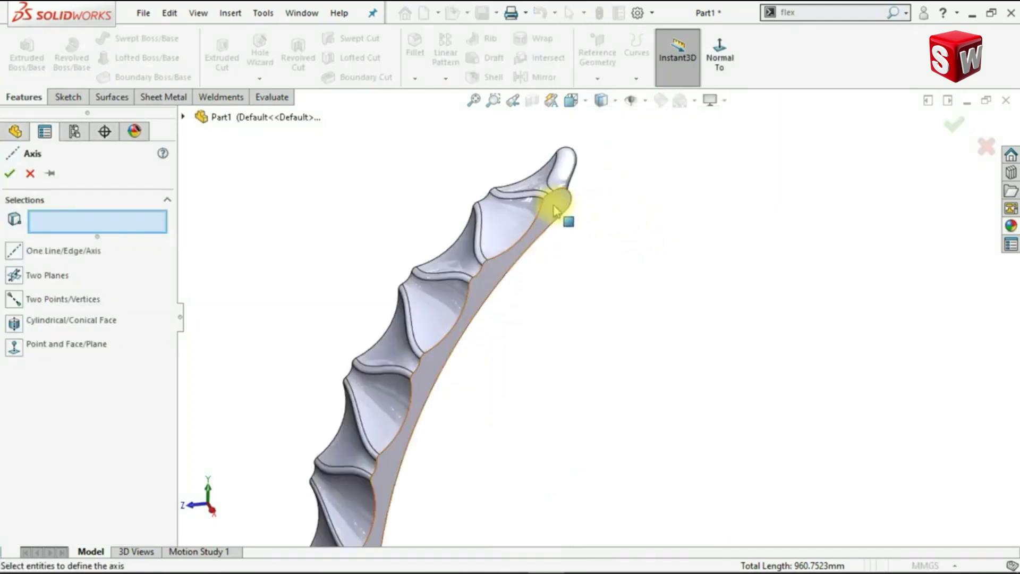
pyautogui.click(554, 206)
pyautogui.moveTo(600, 259); pyautogui.dragTo(599, 457, button='middle')
pyautogui.click(433, 207)
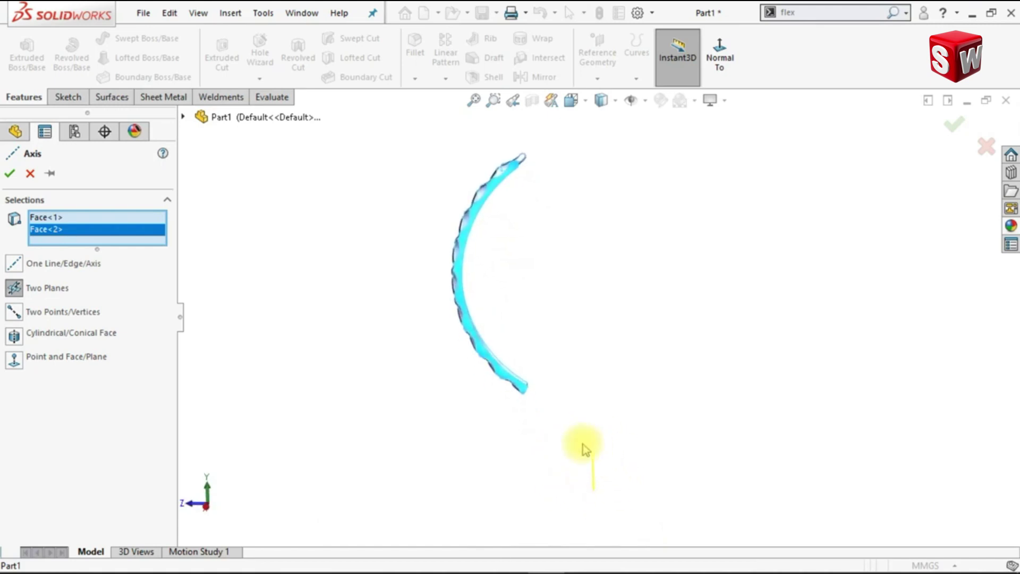
pyautogui.click(9, 175)
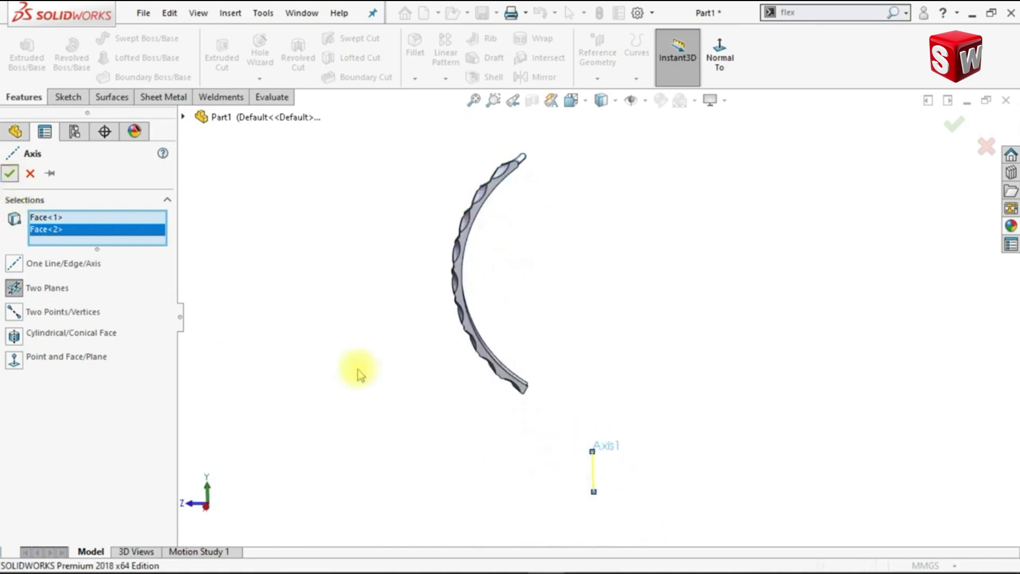
pyautogui.moveTo(594, 483); pyautogui.dragTo(601, 290)
# Step: Mirror the strip body about its flat inner side face, with merged solids and knit surfaces enabled
pyautogui.press('Left')
pyautogui.press('Left')
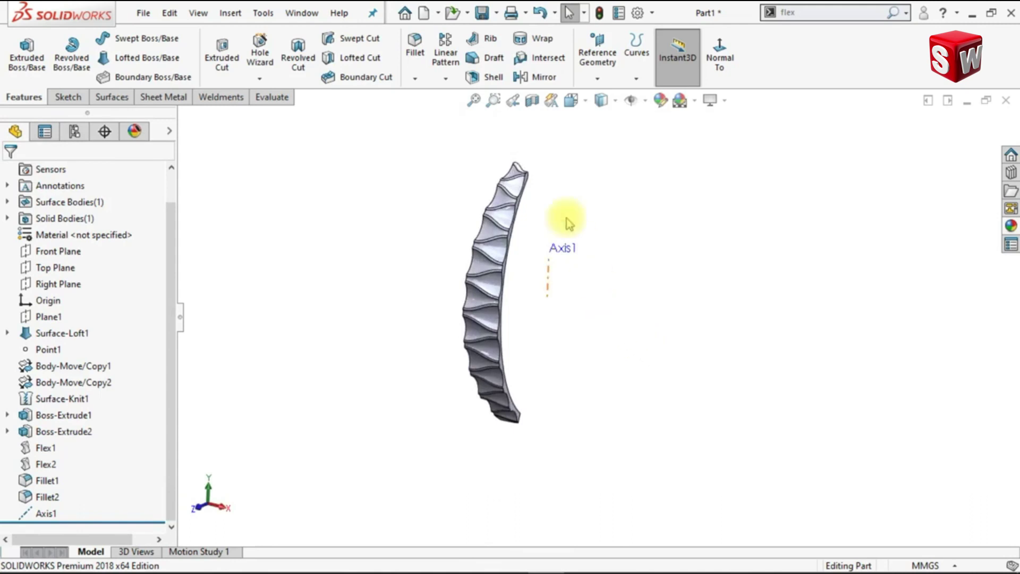
pyautogui.click(528, 76)
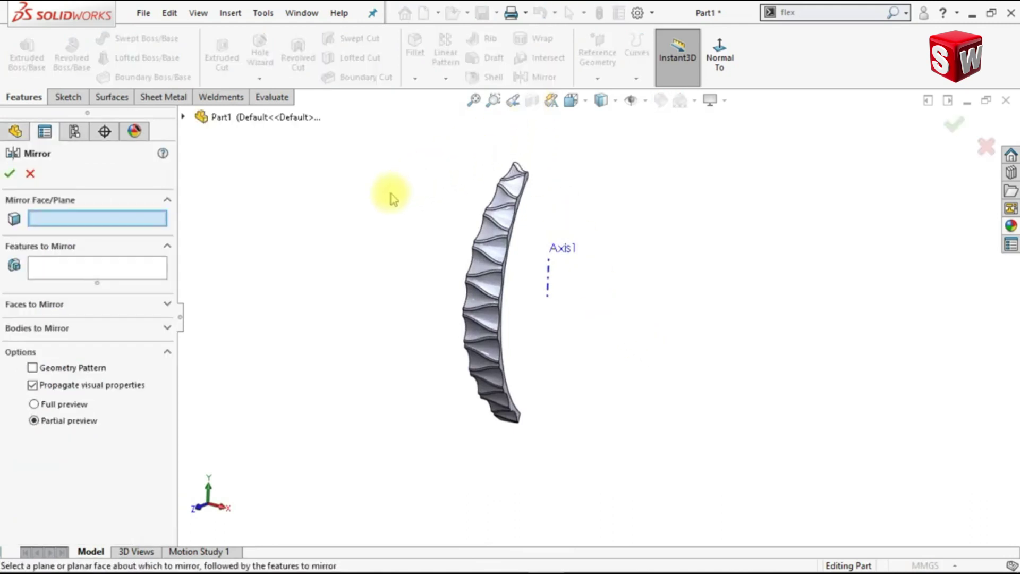
pyautogui.press('Left')
pyautogui.press('Left')
pyautogui.scroll(-3, 526, 197)
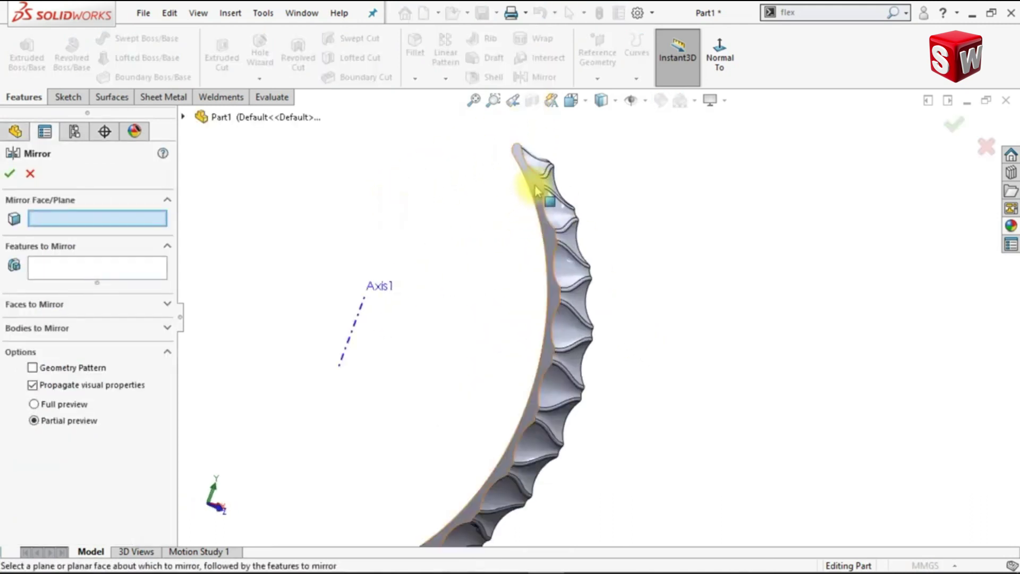
pyautogui.click(537, 189)
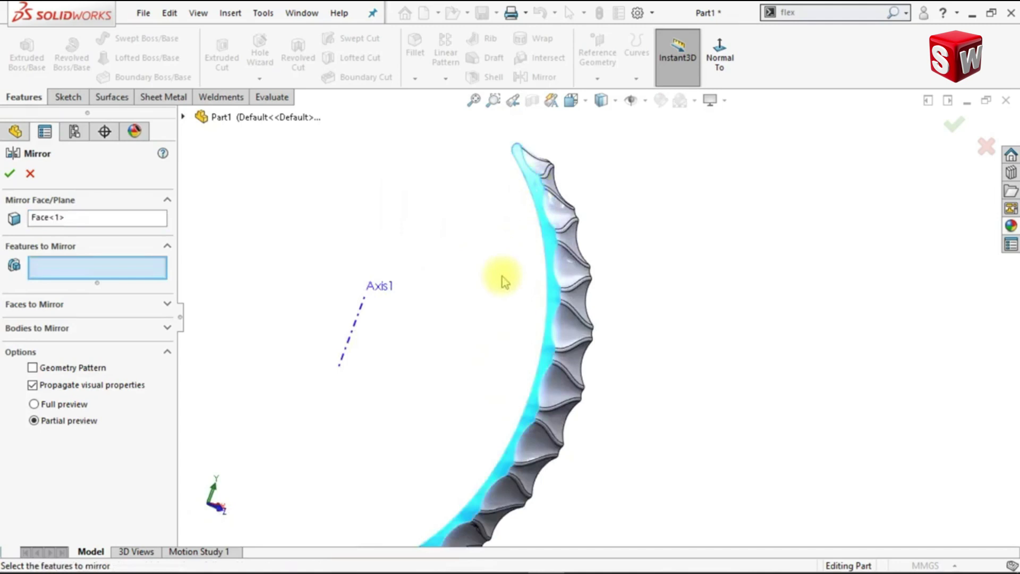
pyautogui.click(168, 329)
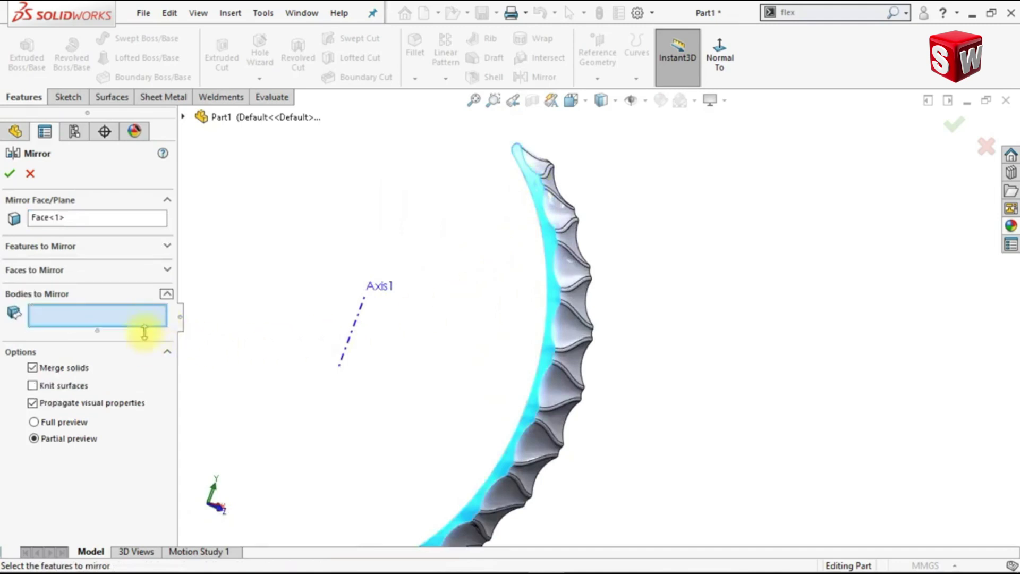
pyautogui.click(553, 210)
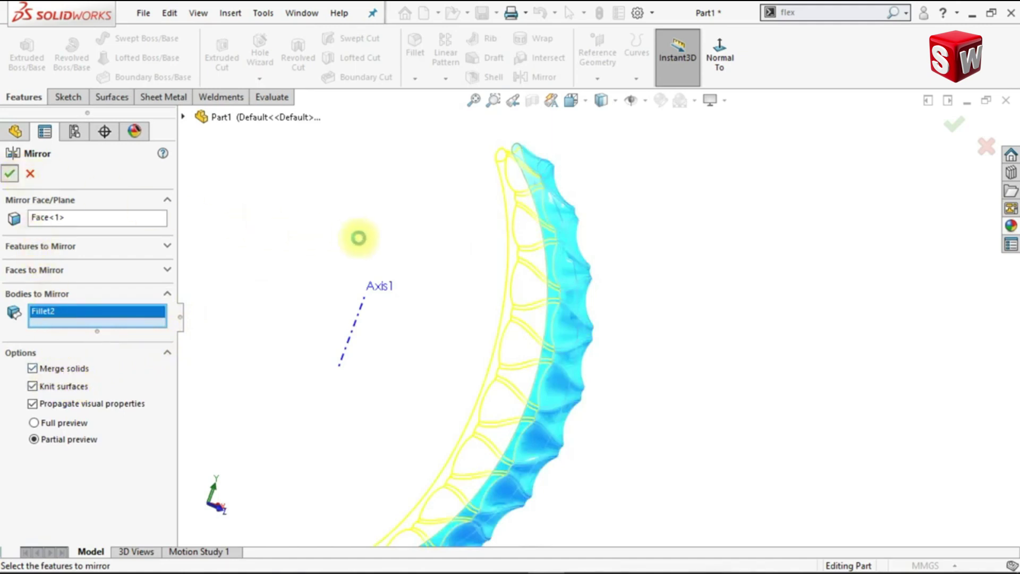
pyautogui.press('Return')
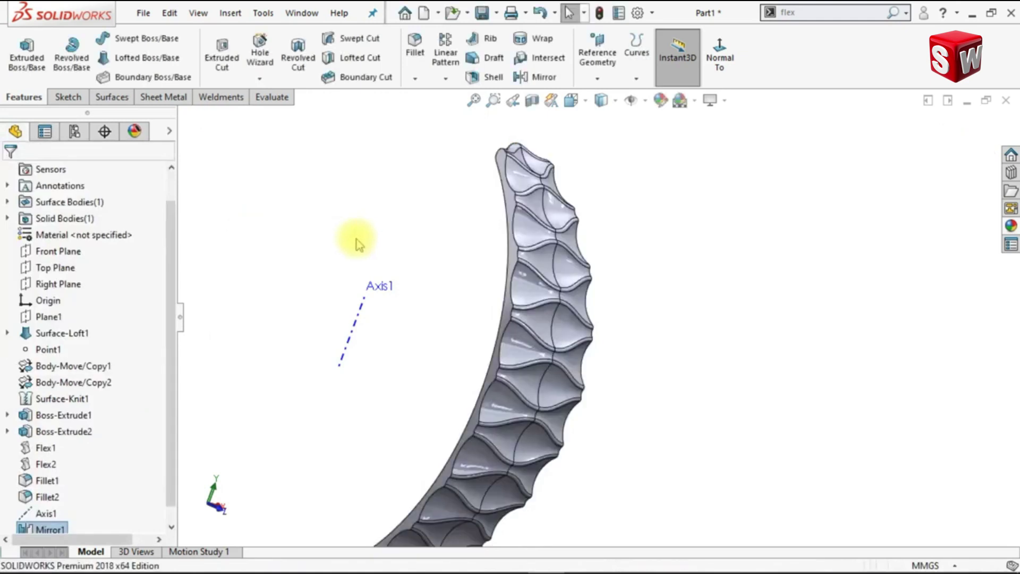
# Step: Start a sketch on the Right Plane and orient the view normal to it
pyautogui.press('Left')
pyautogui.press('Left')
pyautogui.press('Left')
pyautogui.press('Left')
pyautogui.press('Left')
pyautogui.press('Left')
pyautogui.press('Left')
pyautogui.press('Left')
pyautogui.press('Left')
pyautogui.press('Left')
pyautogui.press('Left')
pyautogui.press('Left')
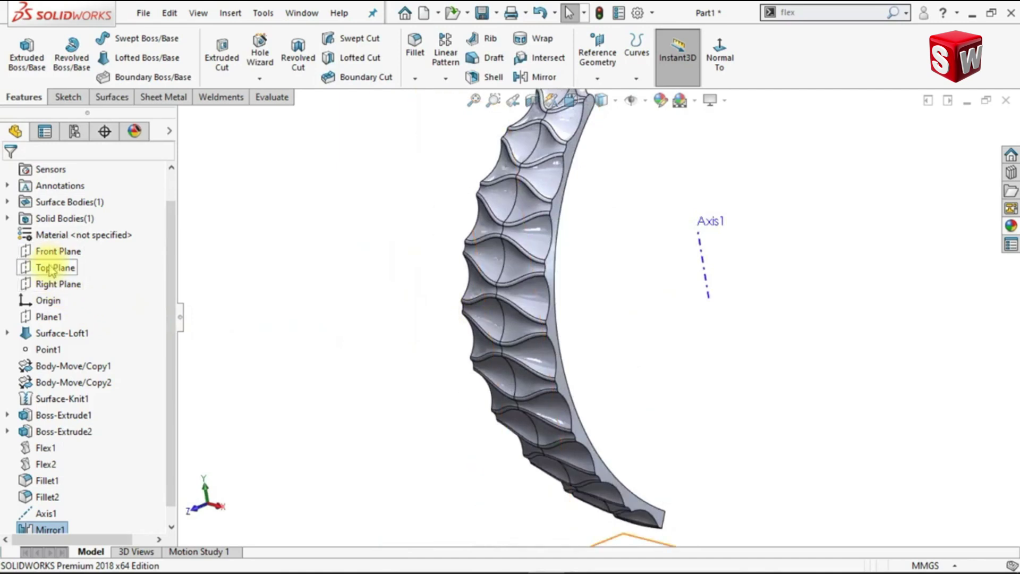
pyautogui.click(51, 287)
pyautogui.click(85, 264)
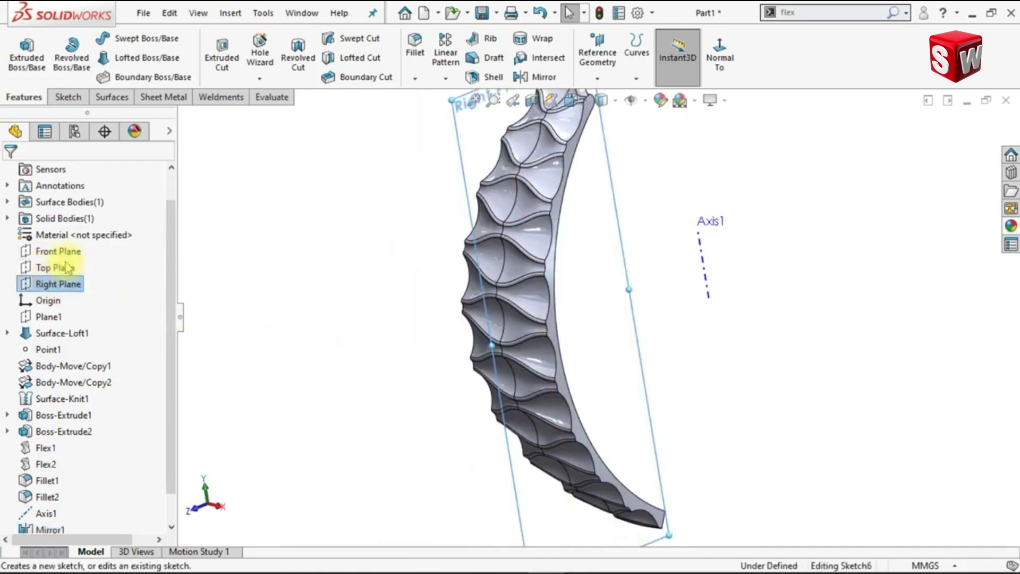
pyautogui.click(746, 53)
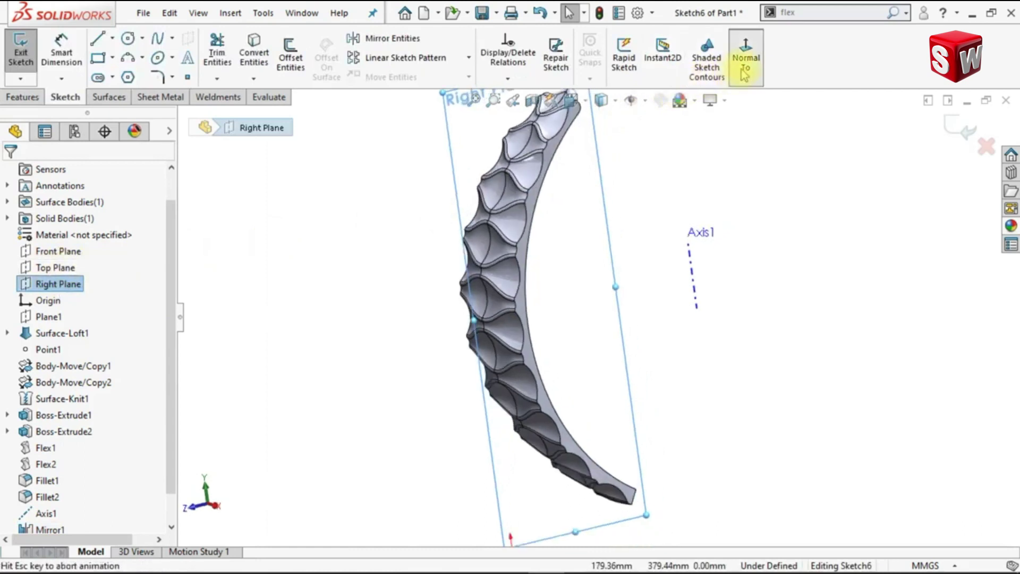
pyautogui.click(728, 371)
# Step: Shift the reference axis's display down until it sits beside the strip's lower end
pyautogui.scroll(-5, 634, 435)
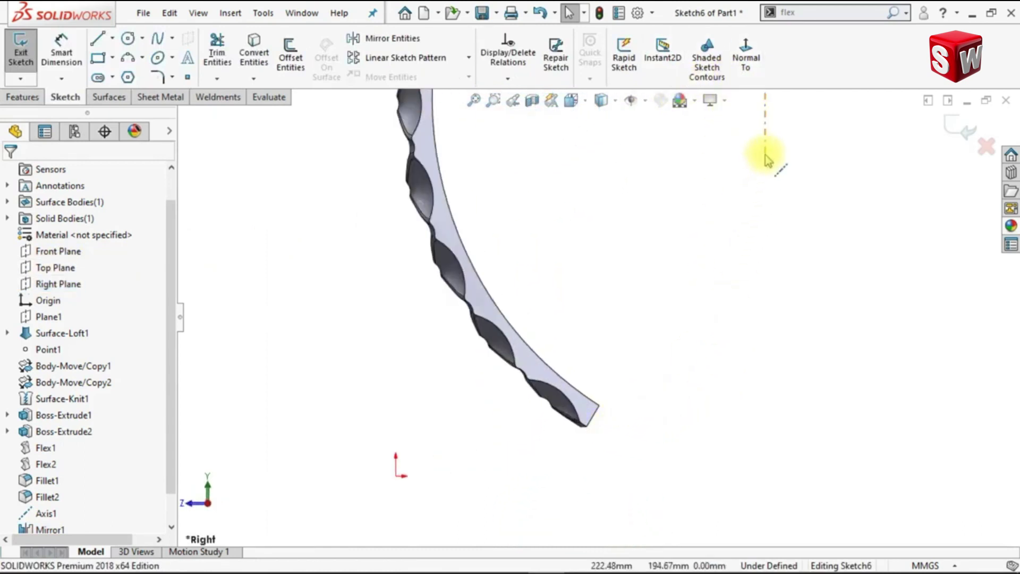
pyautogui.click(765, 298)
pyautogui.doubleClick(765, 378)
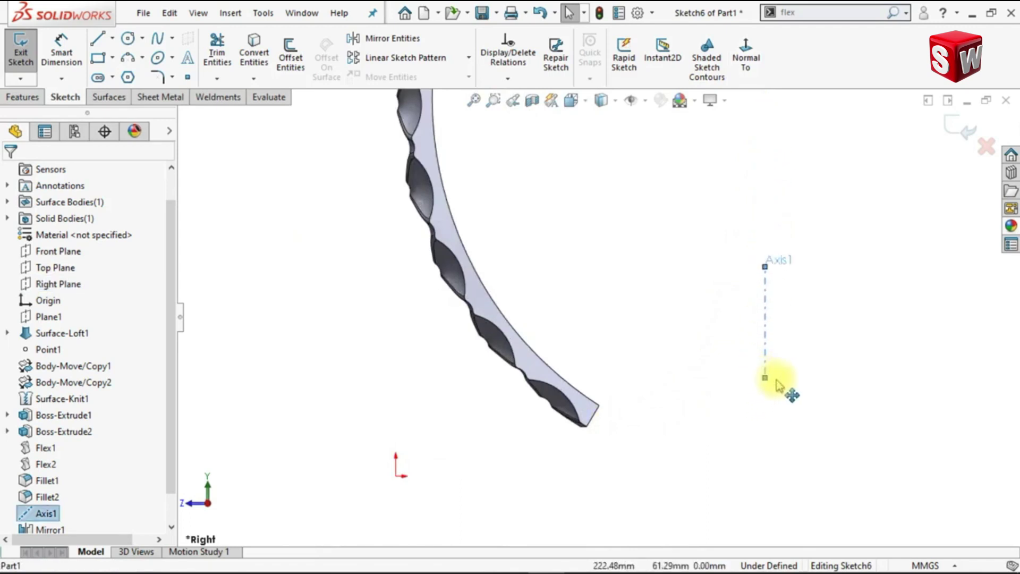
# Step: Sketch a corner rectangle from the strip's lowest corner to the reference axis, about 111 mm wide and 30 mm high
pyautogui.scroll(-3, 695, 425)
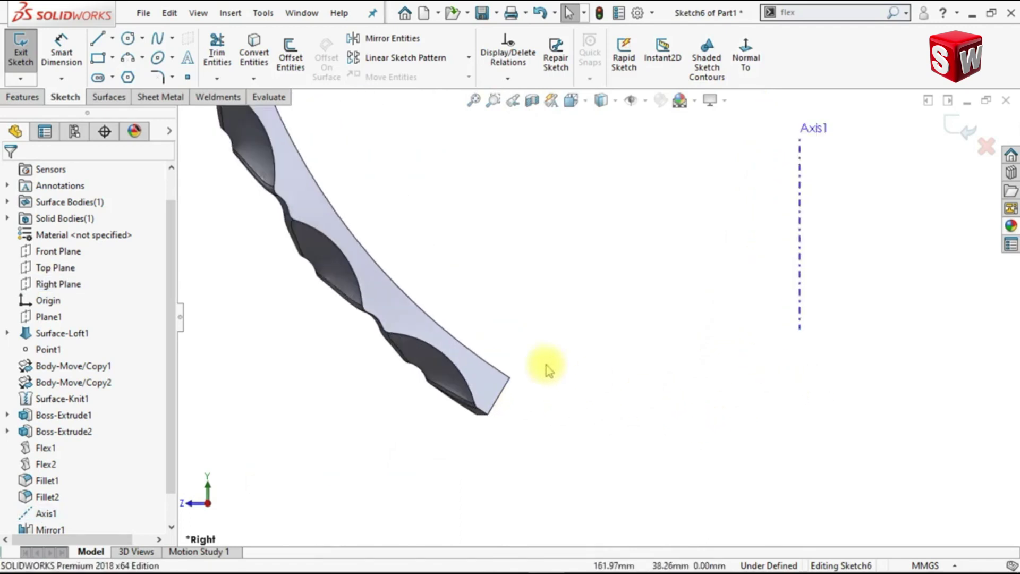
pyautogui.click(98, 58)
pyautogui.scroll(-2, 499, 436)
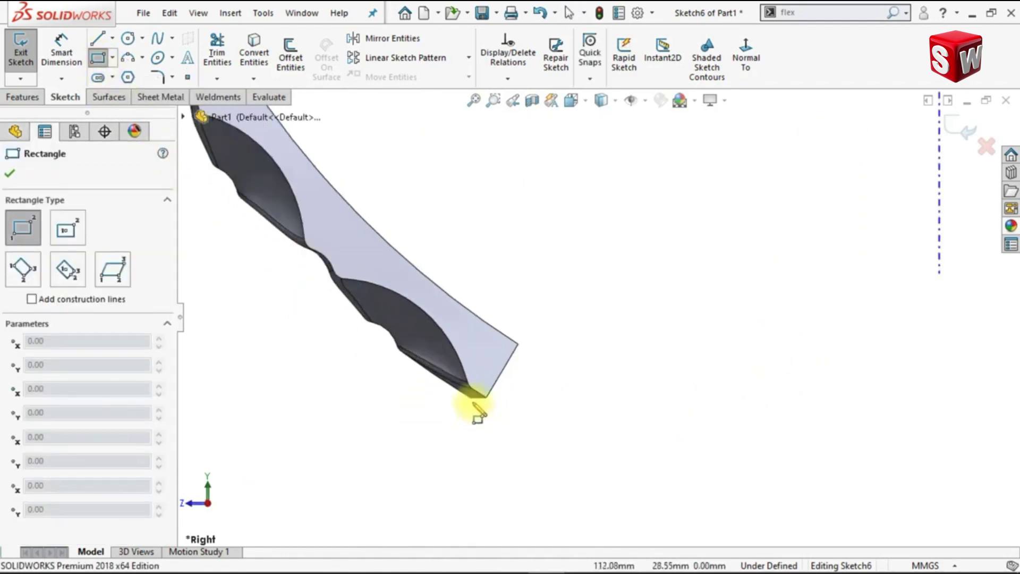
pyautogui.click(470, 398)
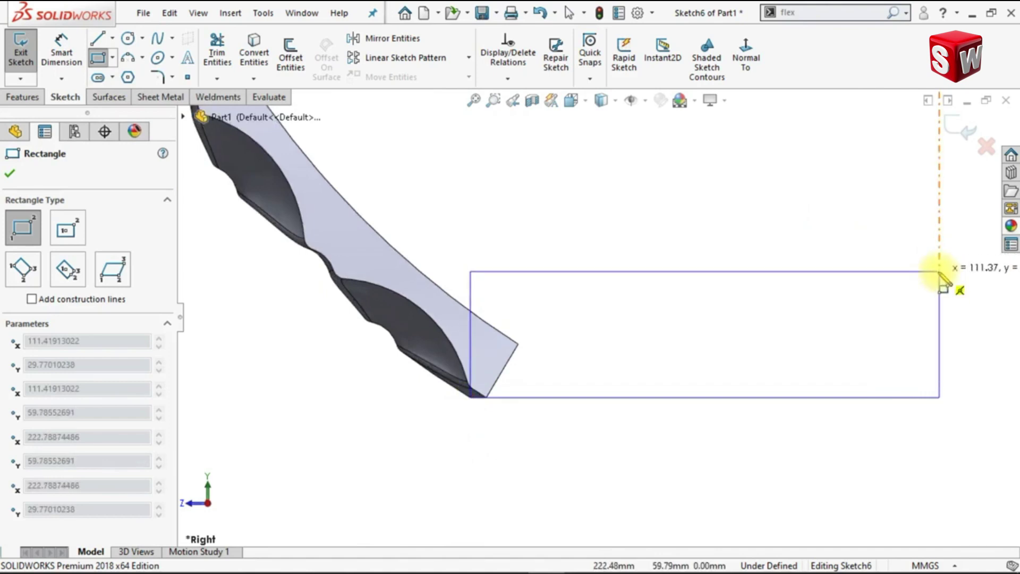
pyautogui.click(939, 272)
pyautogui.press('Escape')
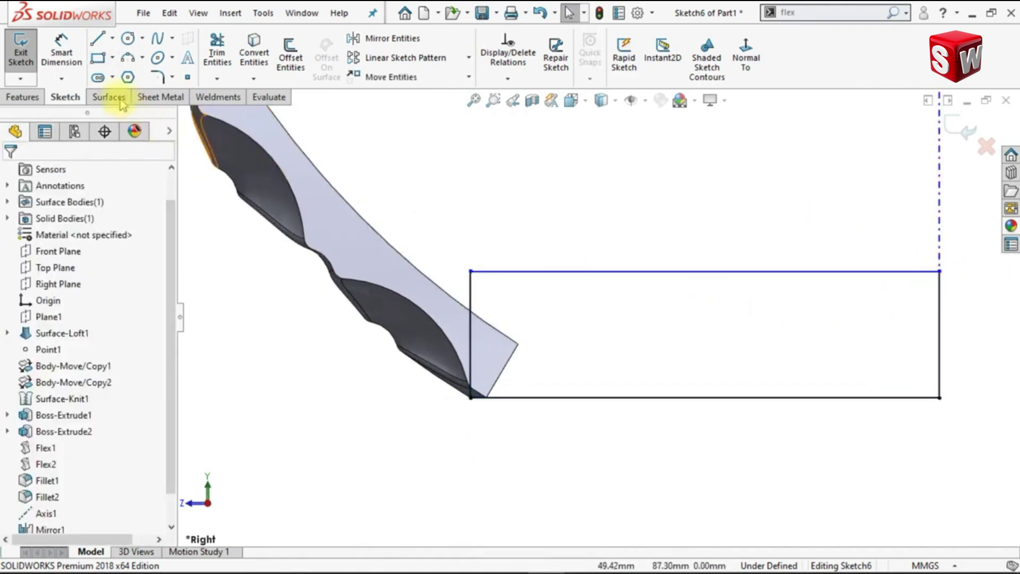
# Step: Dimension the rectangle's vertical side on the axis and set it to 15 mm
pyautogui.click(59, 59)
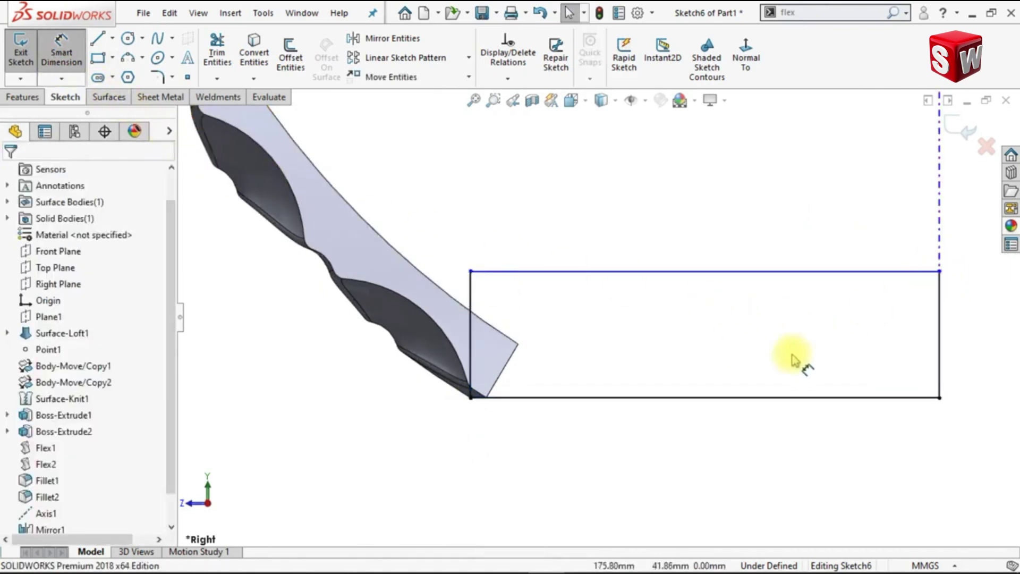
pyautogui.click(938, 334)
pyautogui.click(966, 351)
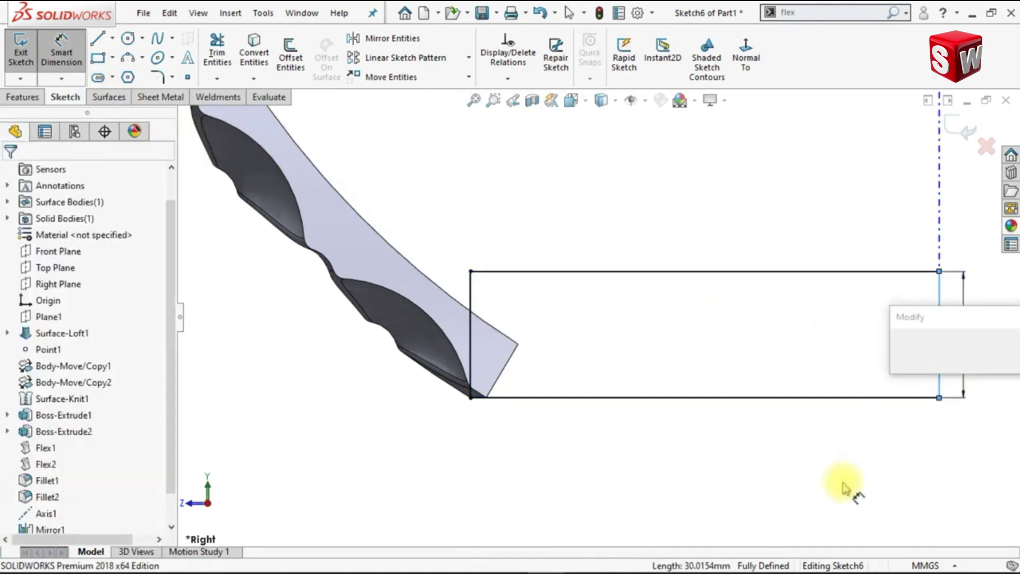
pyautogui.write('15')
pyautogui.press('Return')
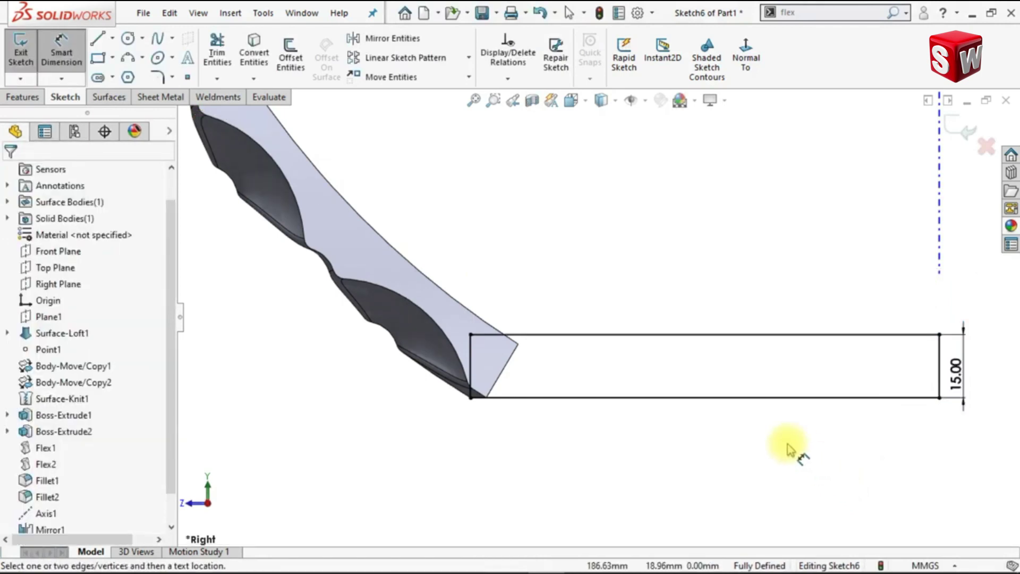
# Step: Revolve the rectangle 30 degrees Mid Plane about its 15 mm side on the axis, merging it with the strip
pyautogui.click(24, 98)
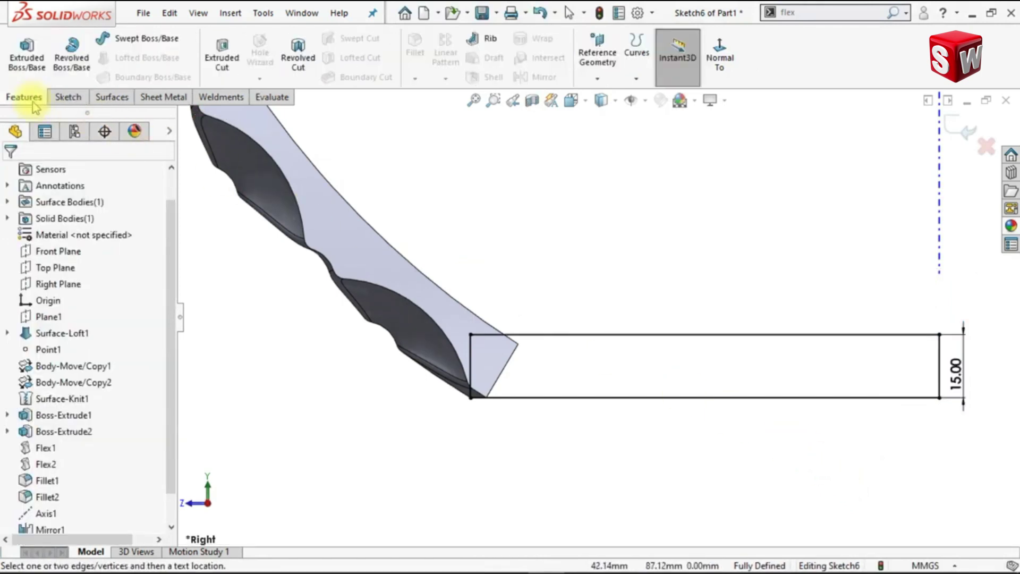
pyautogui.click(72, 53)
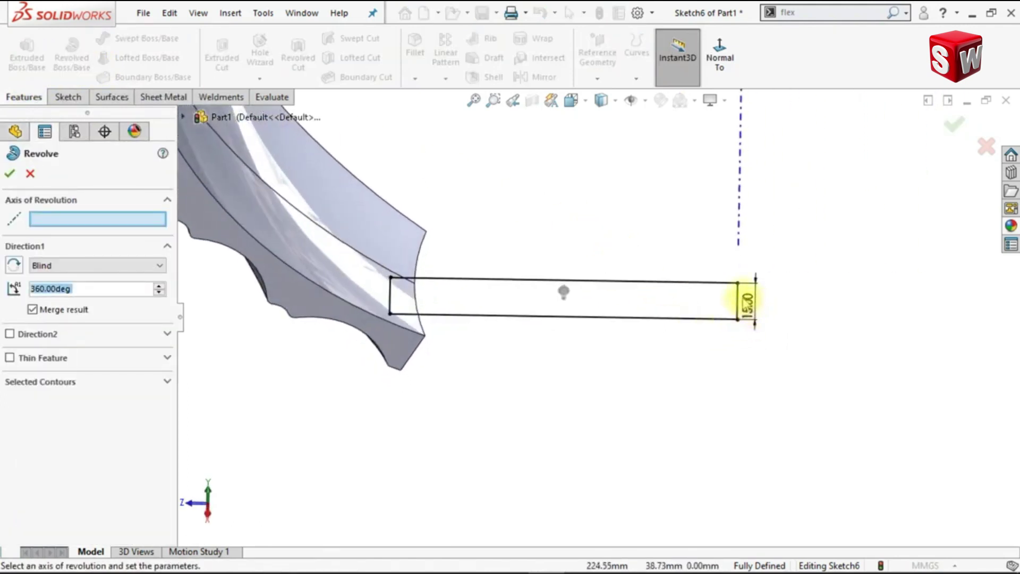
pyautogui.click(738, 298)
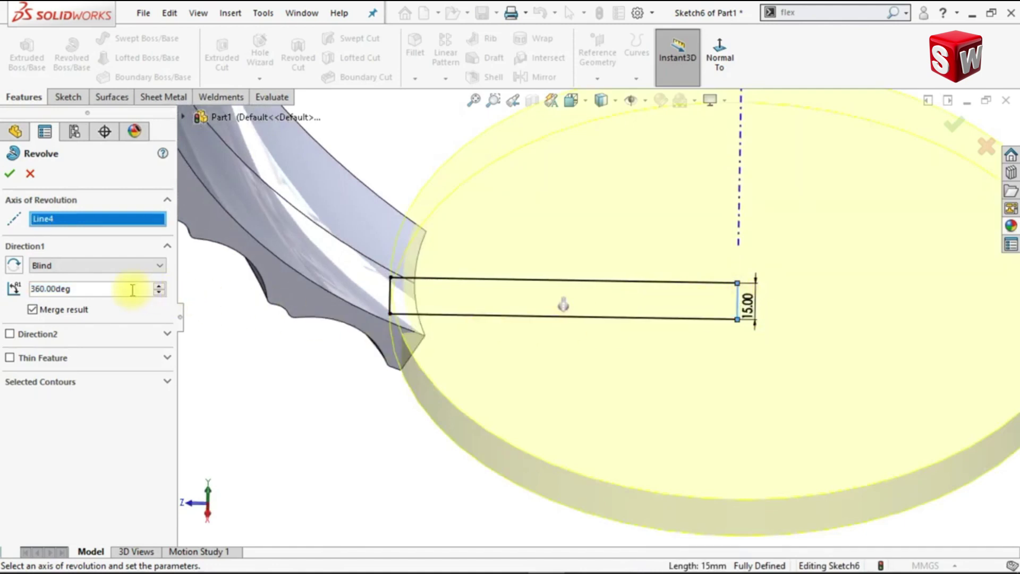
pyautogui.write('30')
pyautogui.press('Return')
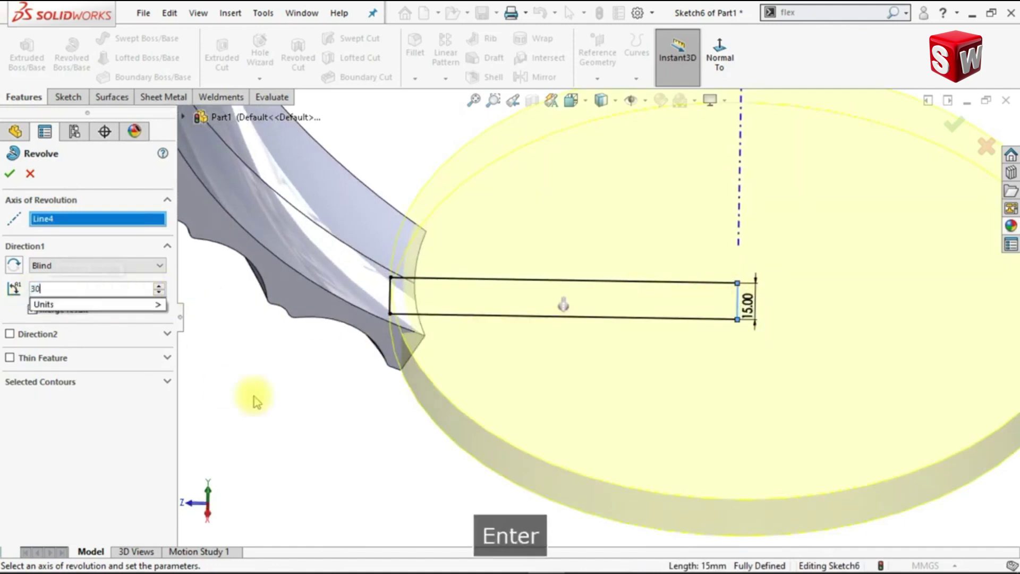
pyautogui.click(39, 266)
pyautogui.click(50, 317)
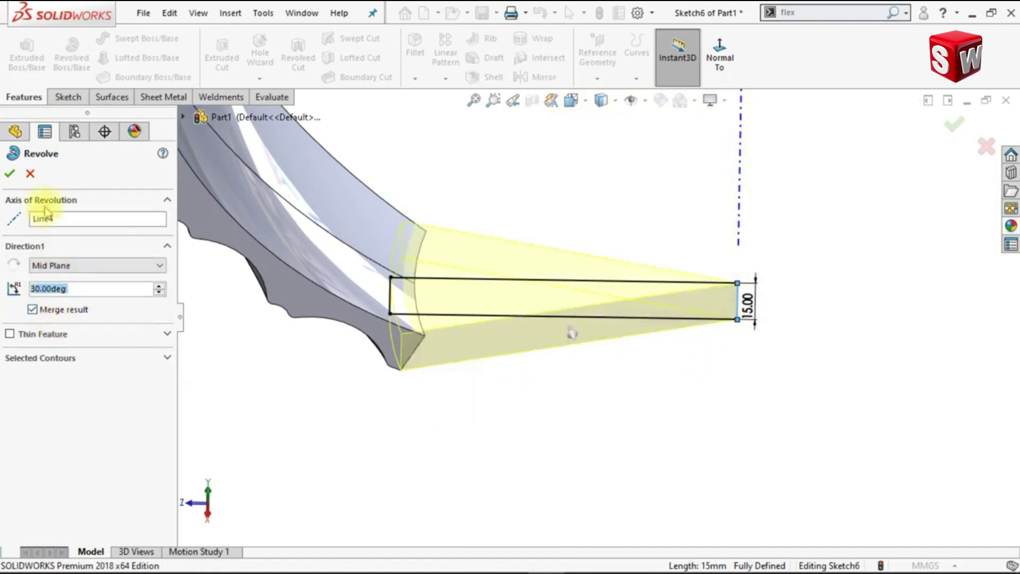
pyautogui.click(12, 174)
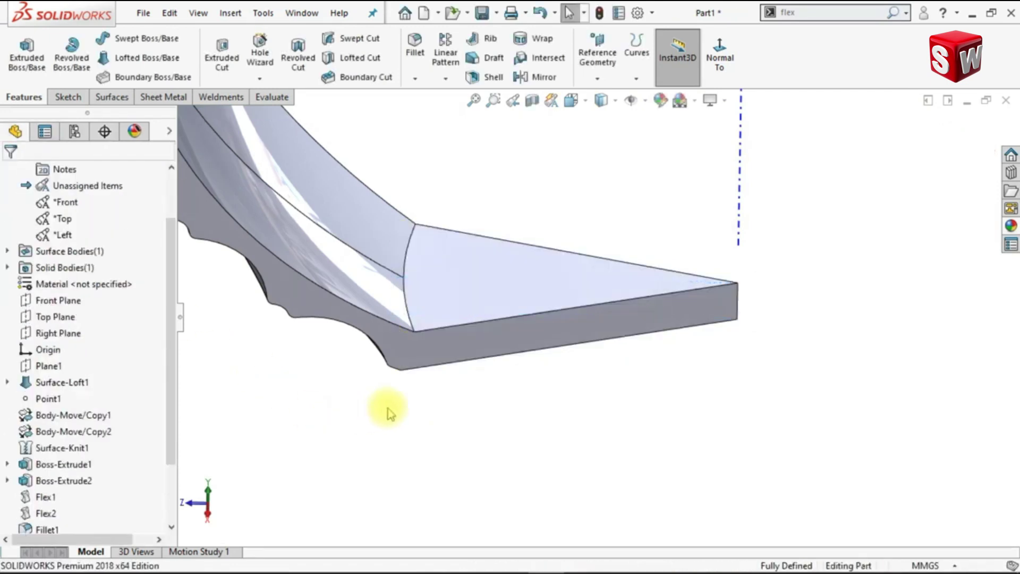
# Step: Offset the bottom face of the revolved wedge outward by 10 mm with Move Face
pyautogui.press('Up')
pyautogui.press('Up')
pyautogui.press('Up')
pyautogui.press('Up')
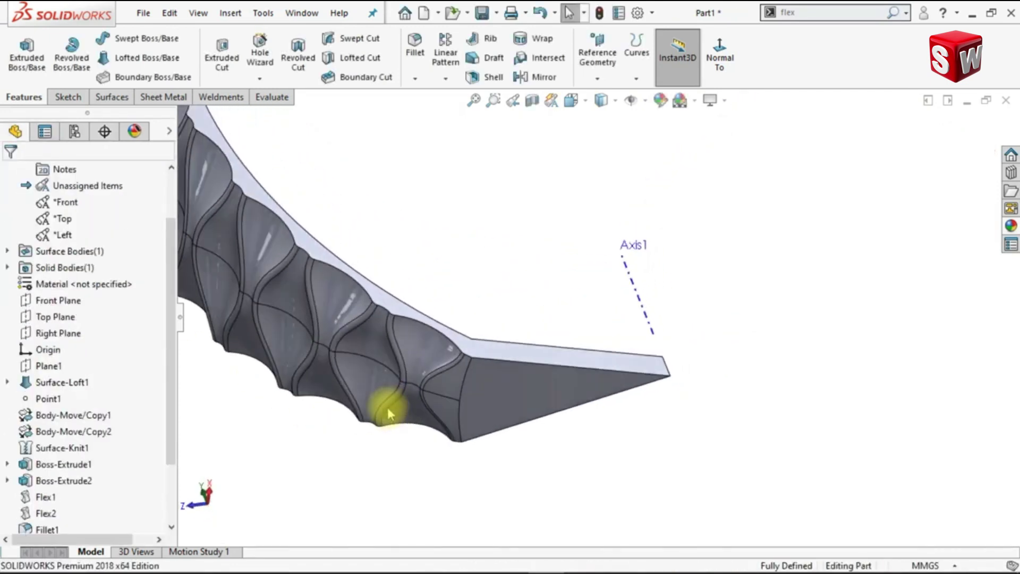
pyautogui.press('Up')
pyautogui.press('Up')
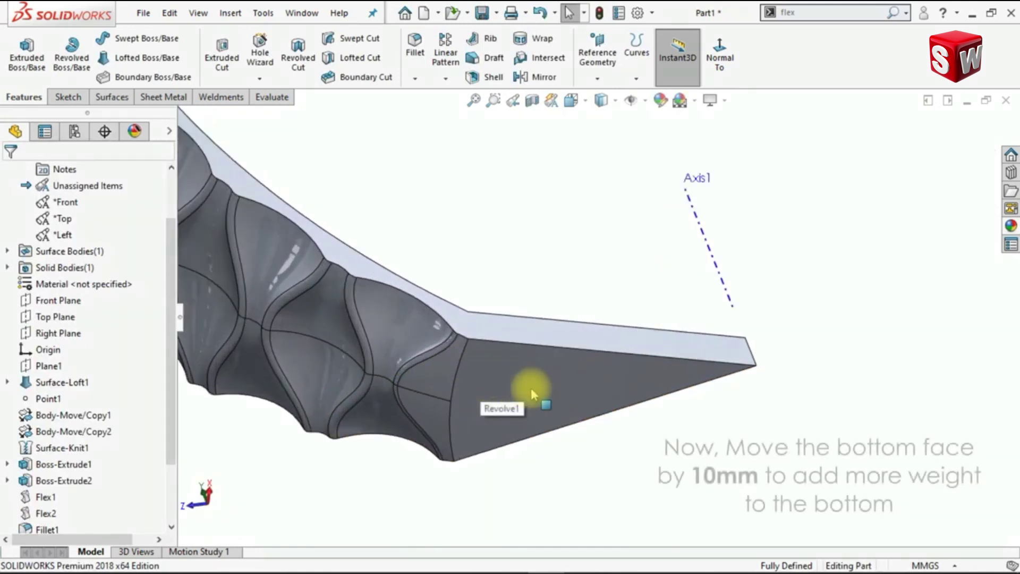
pyautogui.press('Left')
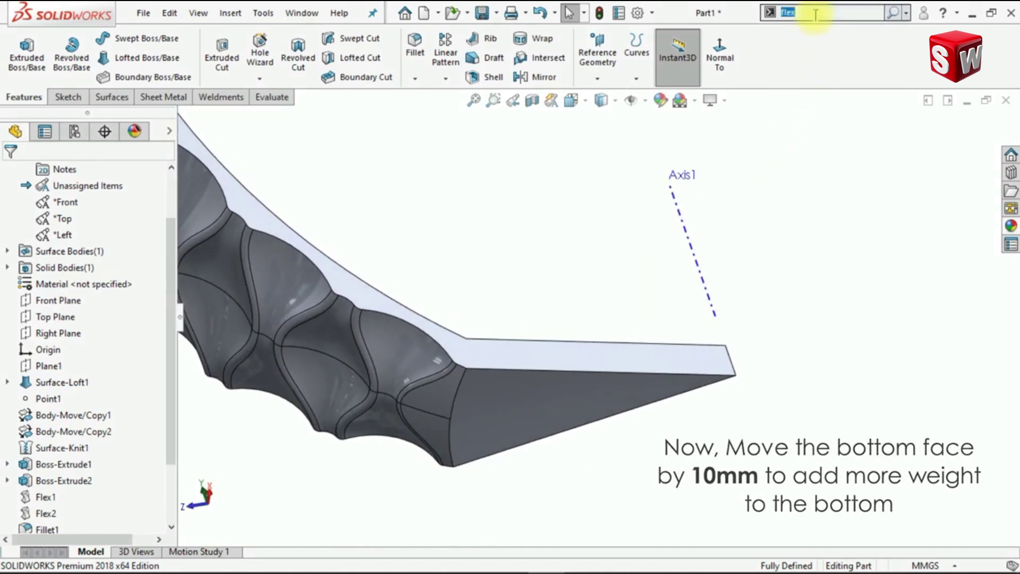
pyautogui.write('move')
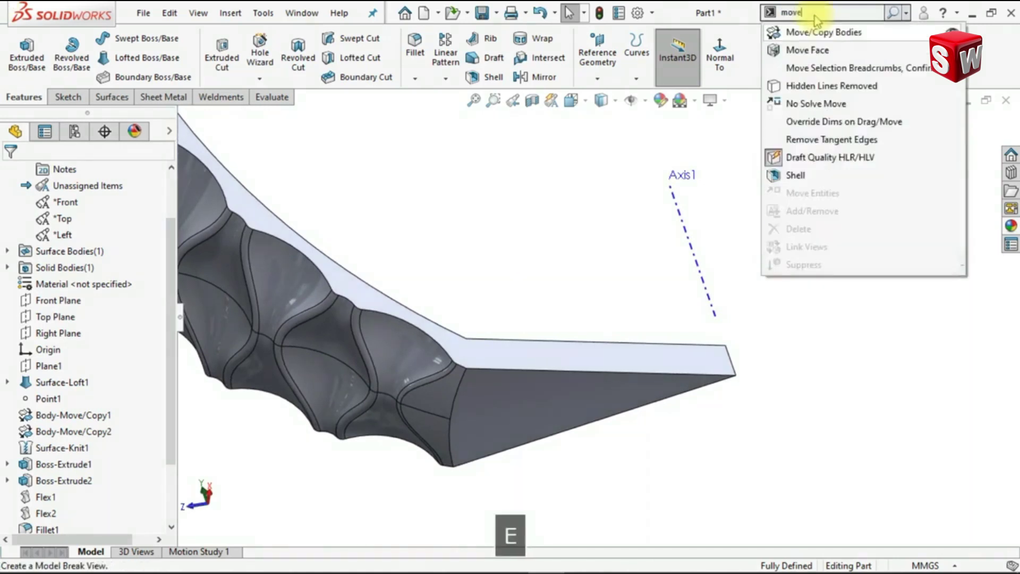
pyautogui.click(821, 44)
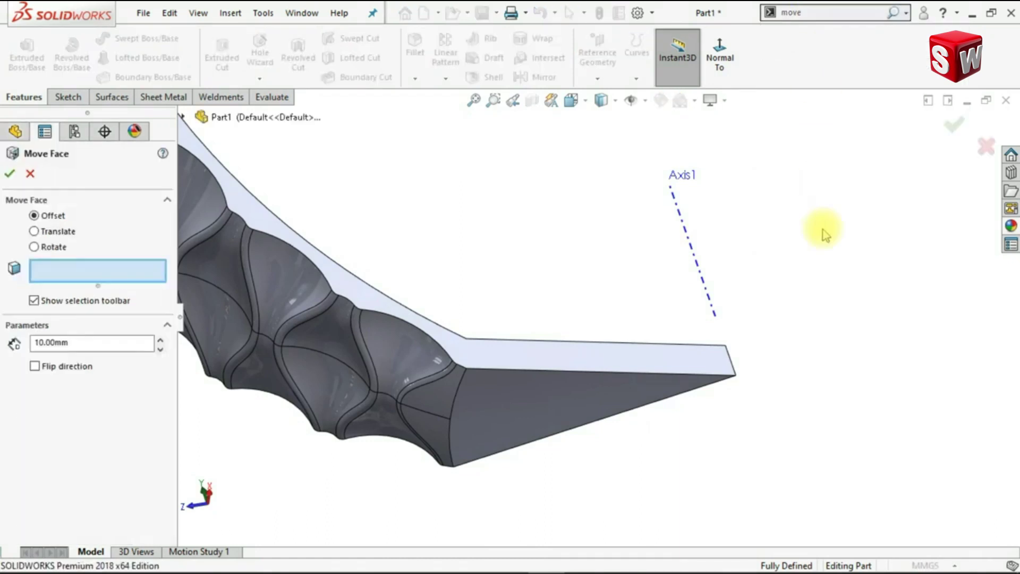
pyautogui.click(487, 396)
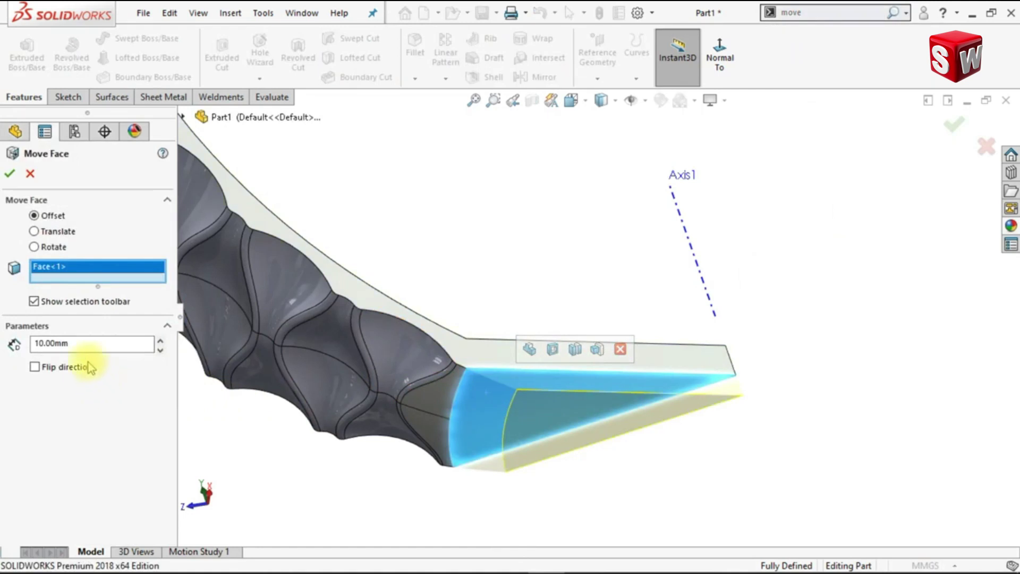
pyautogui.click(9, 174)
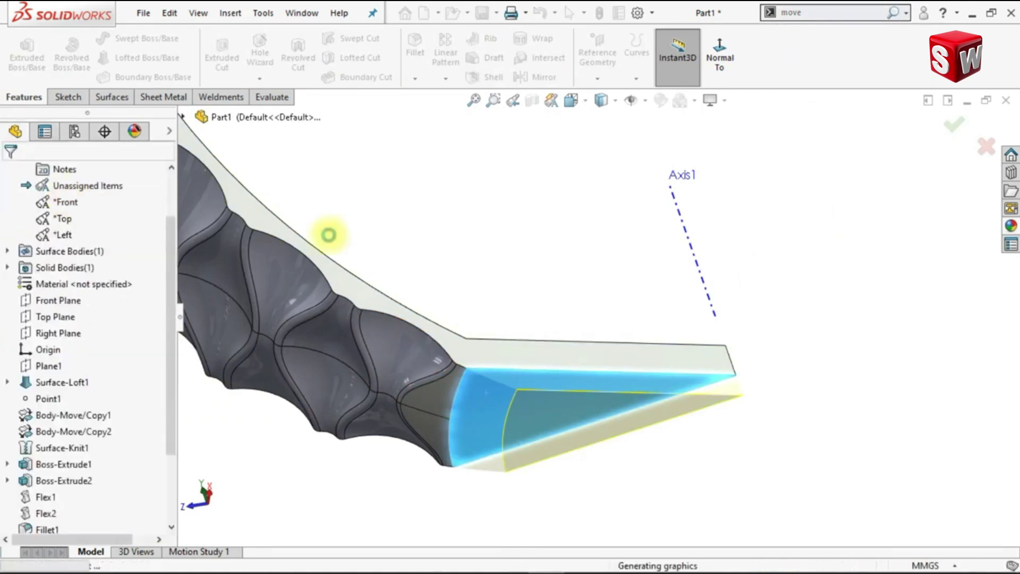
# Step: Start a Face Fillet between the strip's two lowest outer faces and the bottom face of the base wedge
pyautogui.moveTo(524, 259); pyautogui.dragTo(516, 256, button='middle')
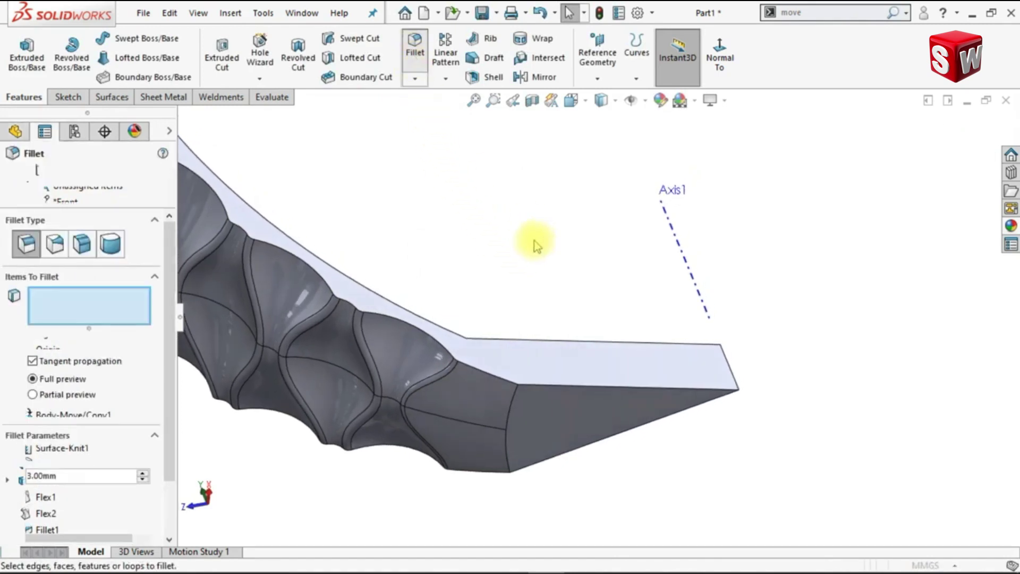
pyautogui.click(88, 252)
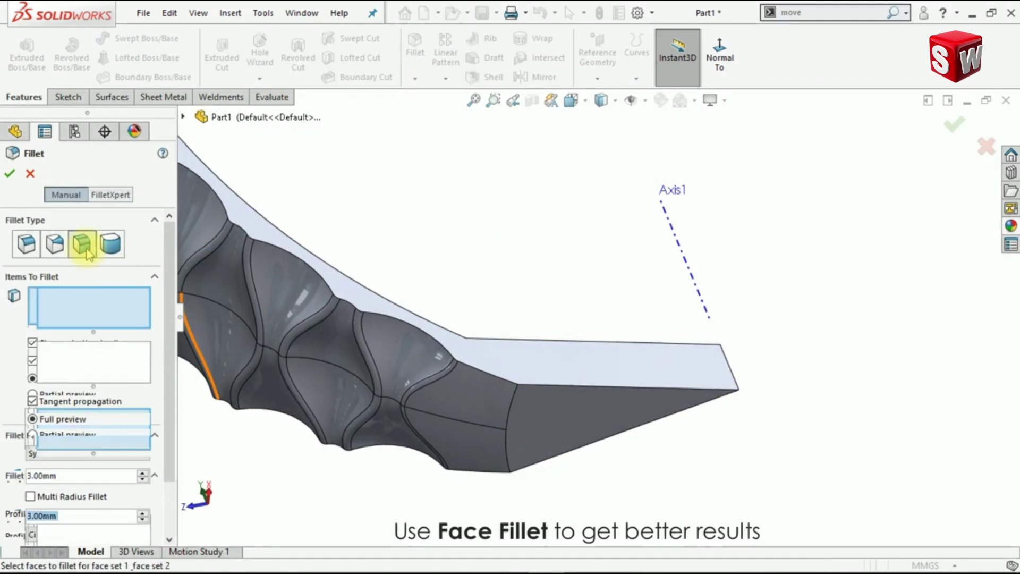
pyautogui.click(451, 404)
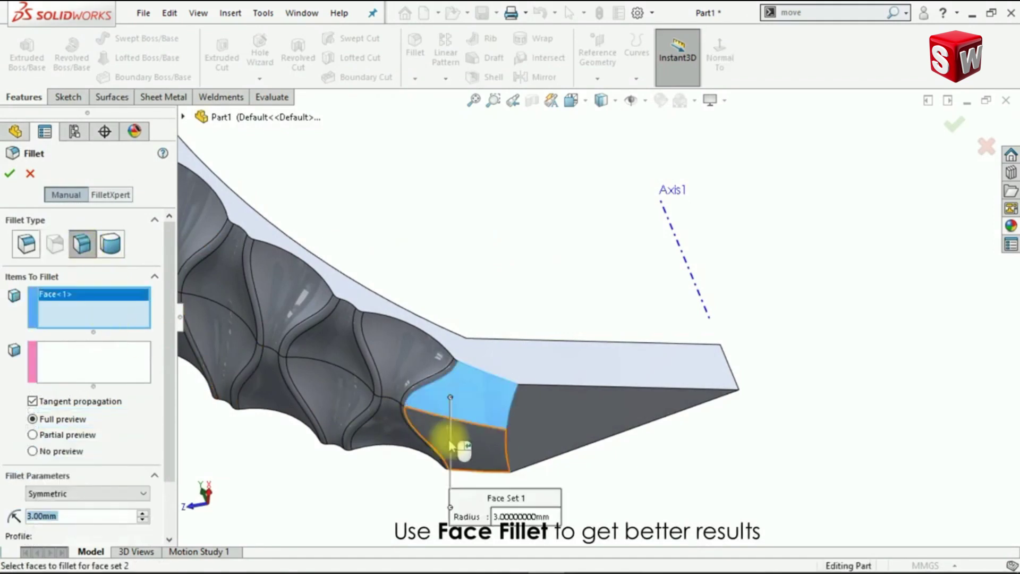
pyautogui.click(463, 441)
pyautogui.click(121, 366)
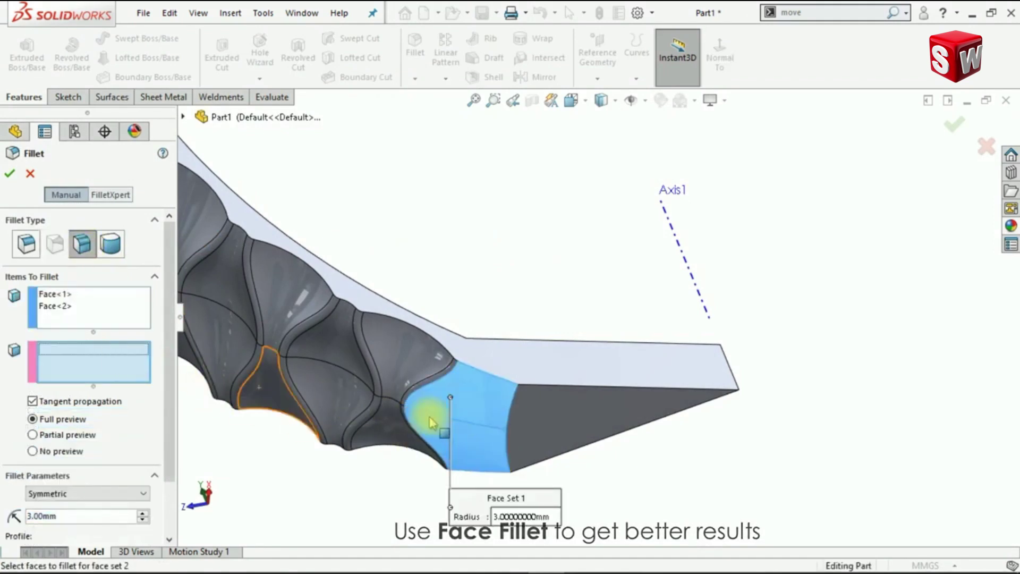
pyautogui.click(569, 428)
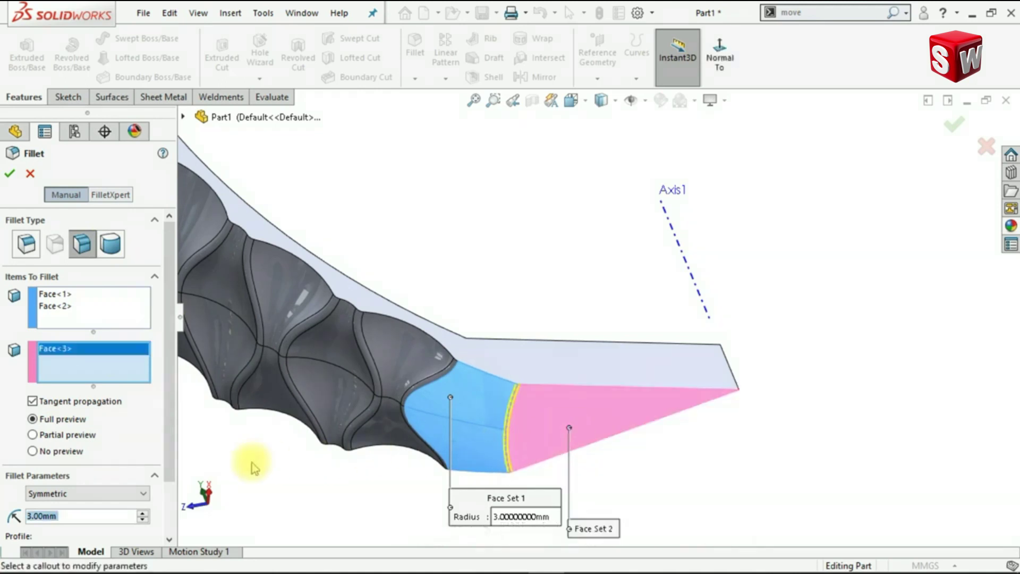
# Step: Set the outer face fillet's radius to 70 mm with a Curvature Continuous profile and apply it
pyautogui.doubleClick(118, 516)
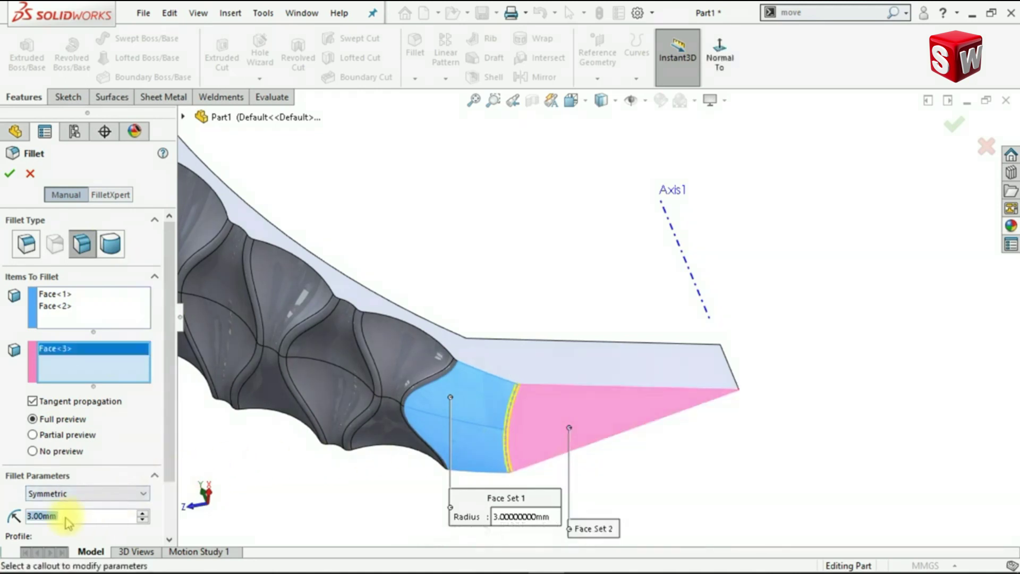
pyautogui.write('70')
pyautogui.press('Return')
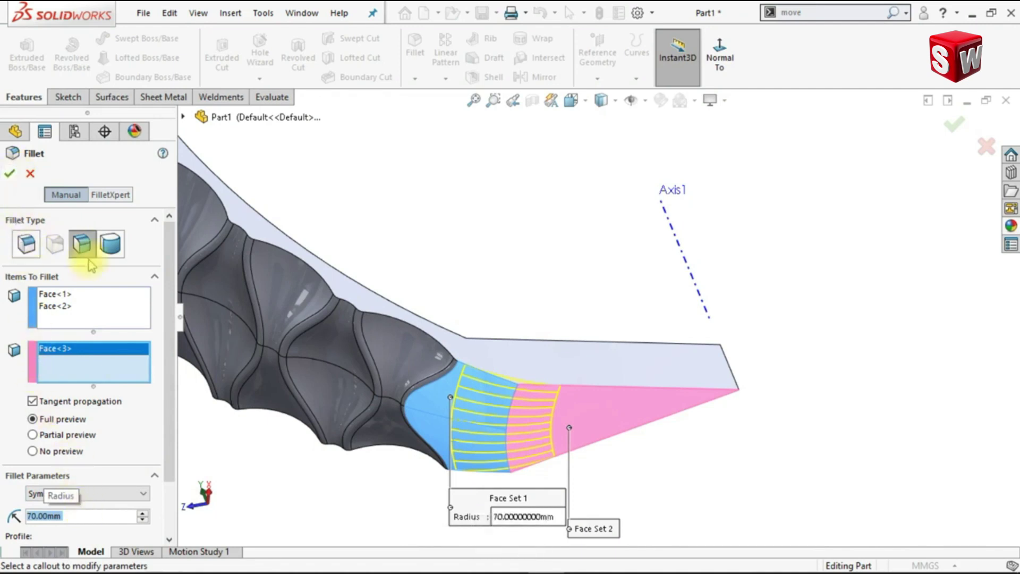
pyautogui.scroll(-2, 163, 260)
pyautogui.click(136, 488)
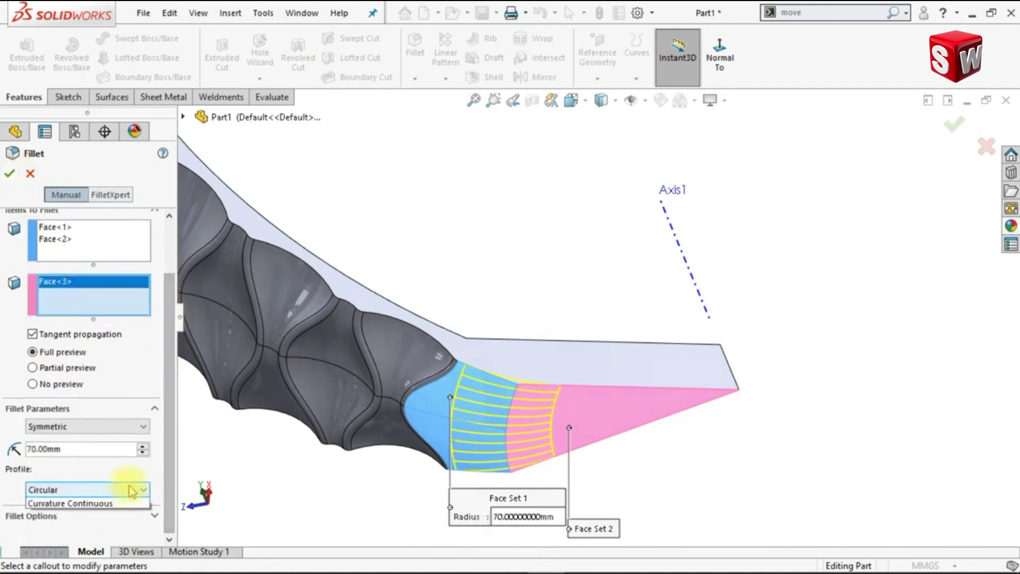
pyautogui.click(109, 532)
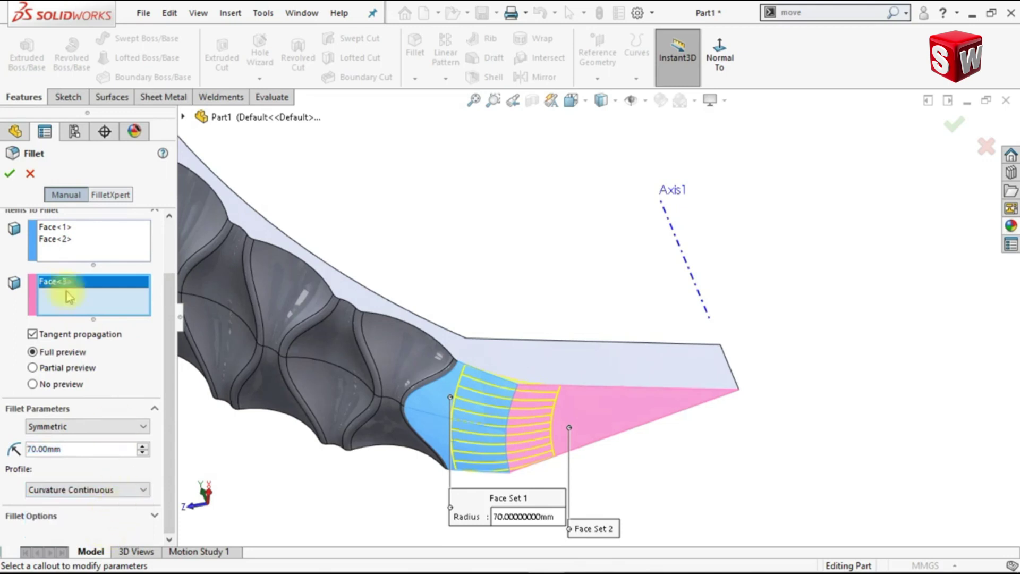
pyautogui.click(10, 177)
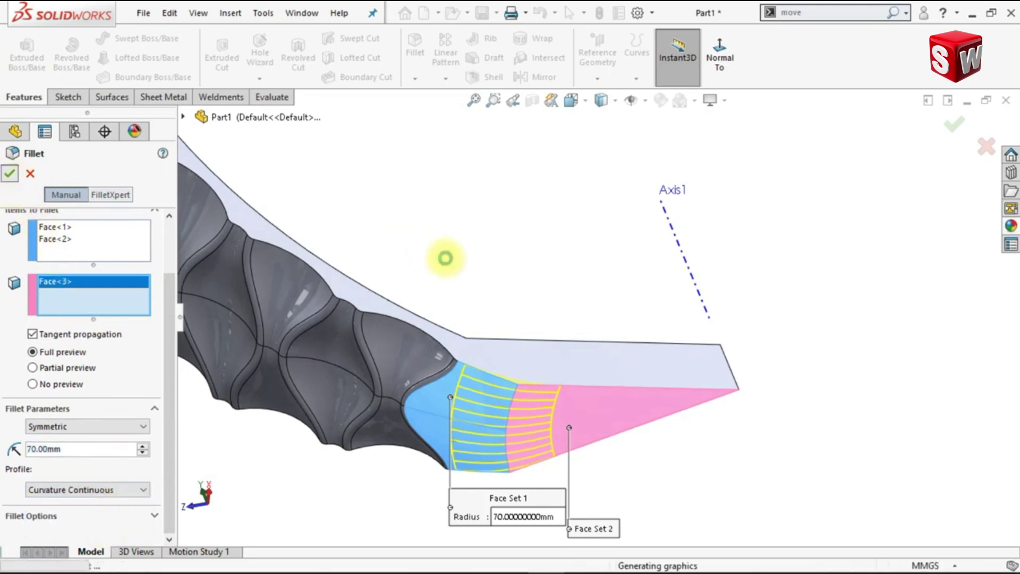
# Step: Start a second Face Fillet between the strip's two inner faces and the top face of the base wedge
pyautogui.press('Up')
pyautogui.press('Up')
pyautogui.press('Up')
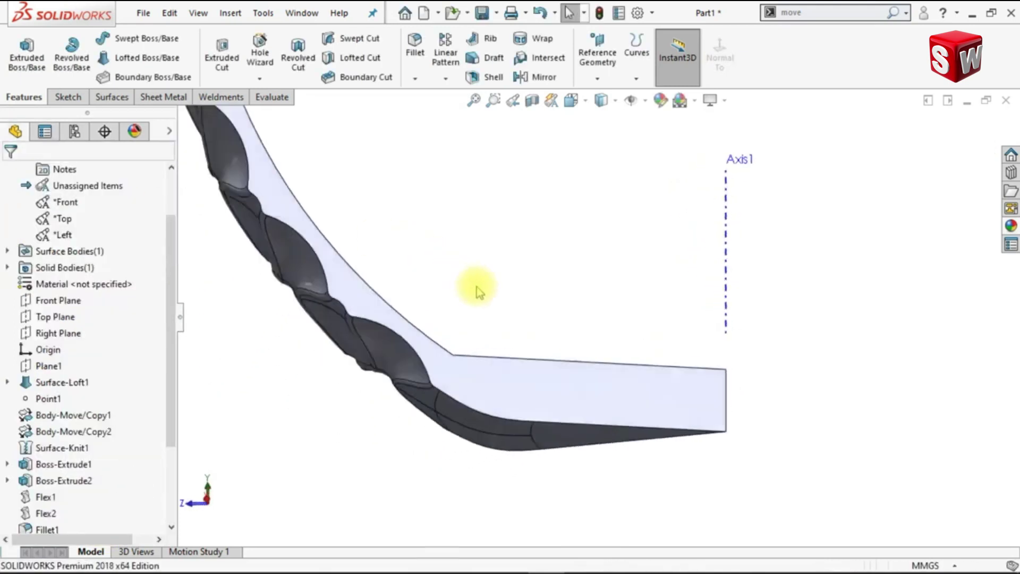
pyautogui.click(415, 45)
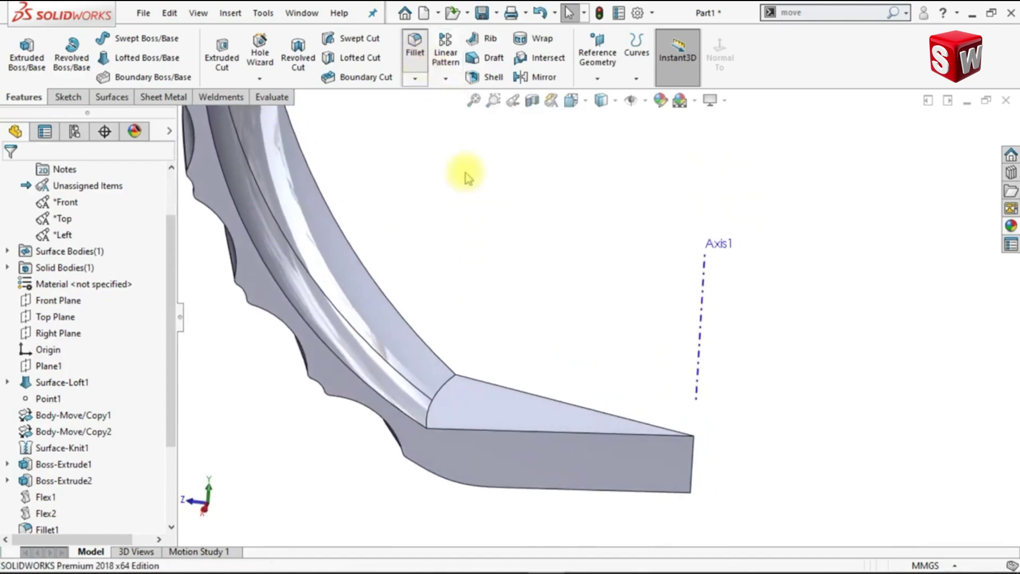
pyautogui.click(421, 388)
pyautogui.click(320, 404)
pyautogui.click(101, 372)
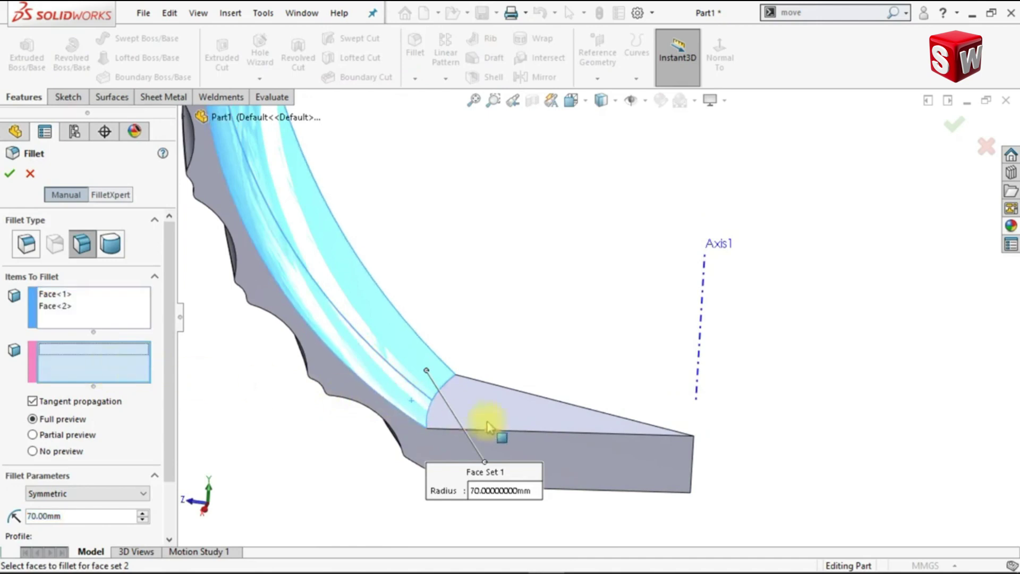
pyautogui.click(506, 423)
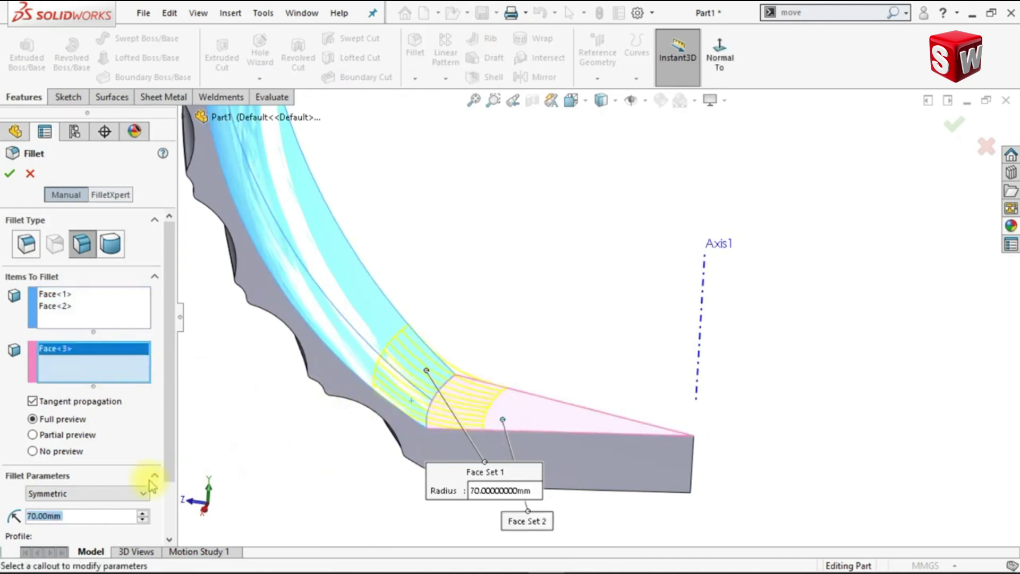
# Step: Set the inner face fillet's radius to 95 mm and apply it
pyautogui.click(106, 516)
pyautogui.write('+25')
pyautogui.press('Return')
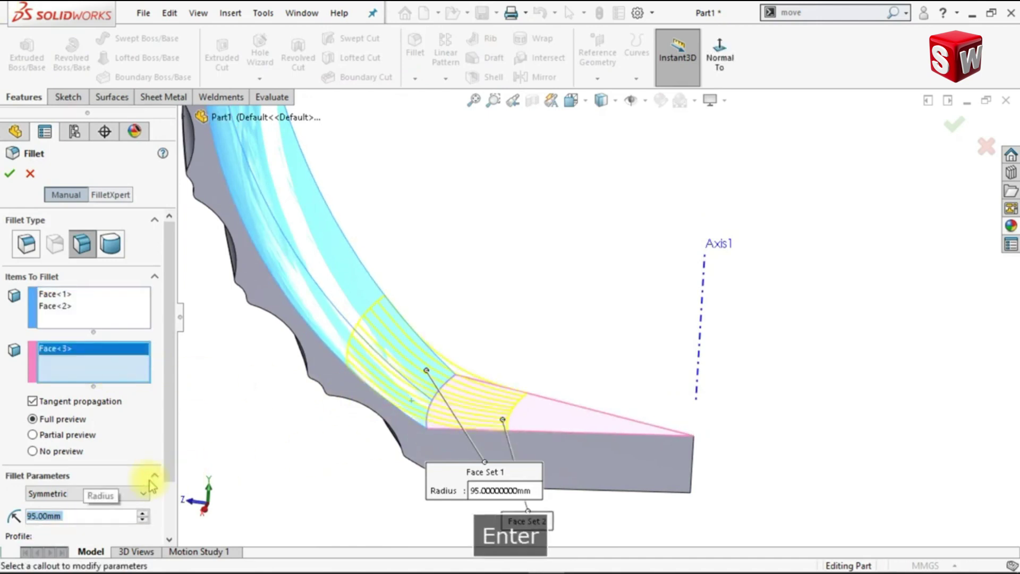
pyautogui.click(8, 177)
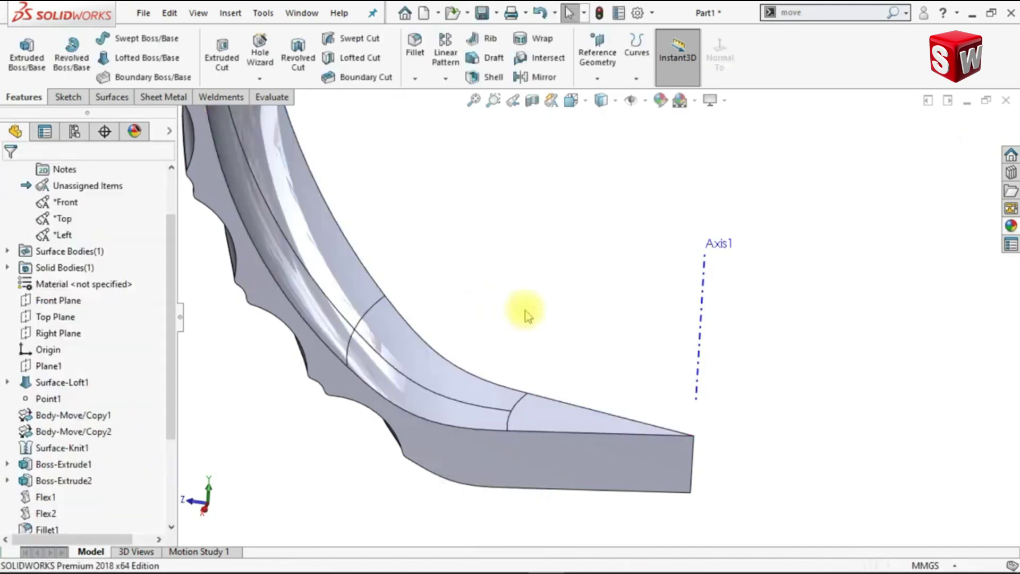
# Step: Circular-pattern the finished strip body around the reference axis with 12 equally spaced instances over 360 degrees
pyautogui.scroll(10, 527, 314)
pyautogui.hotkey('ctrl', 'Down')
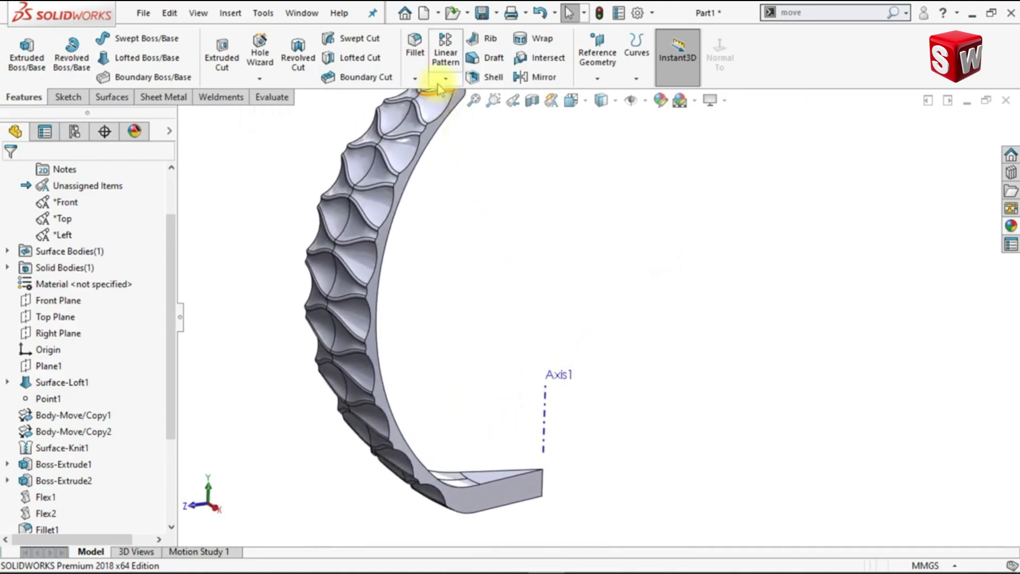
pyautogui.click(441, 80)
pyautogui.click(447, 111)
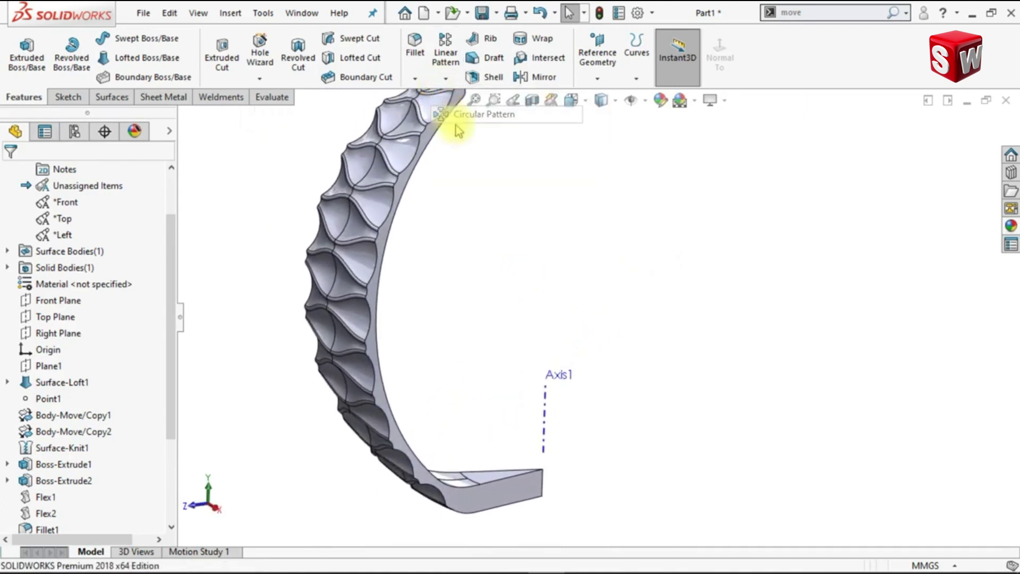
pyautogui.click(543, 406)
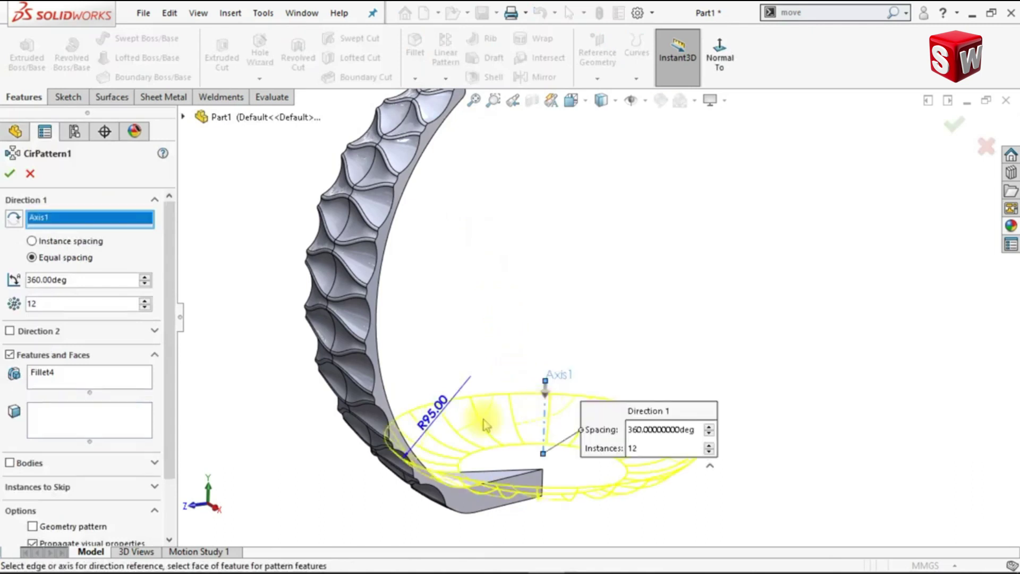
pyautogui.click(27, 463)
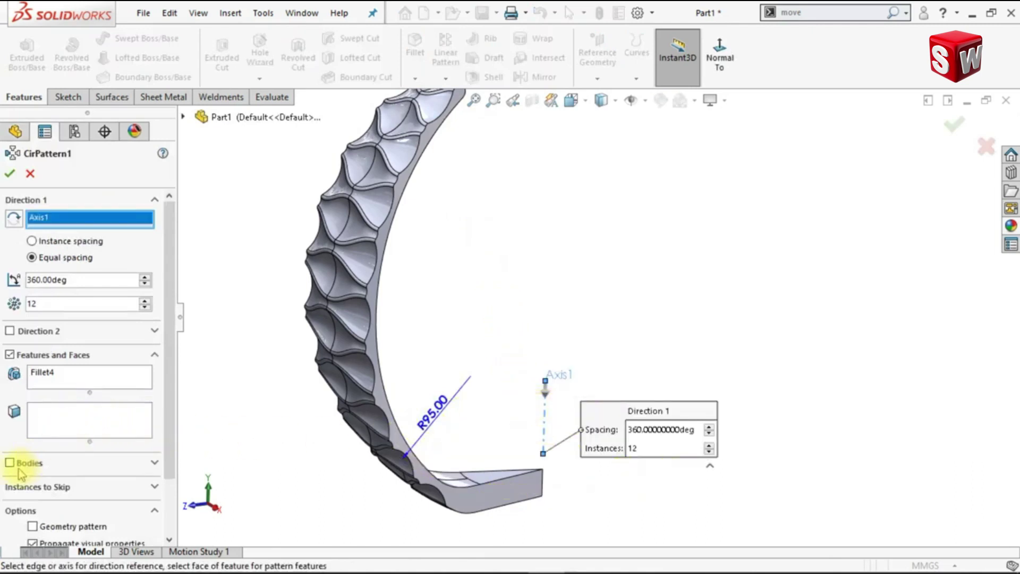
pyautogui.click(486, 485)
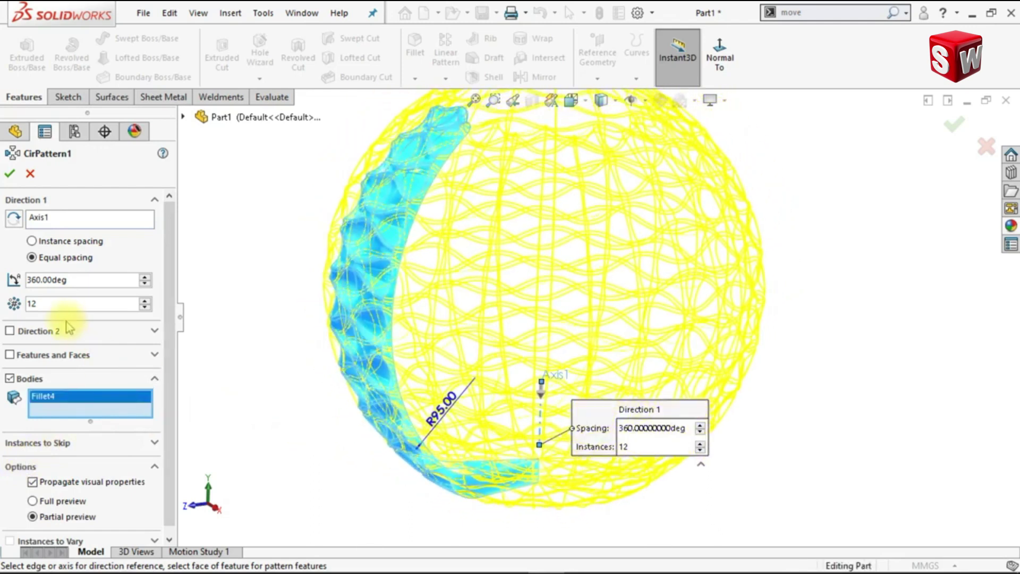
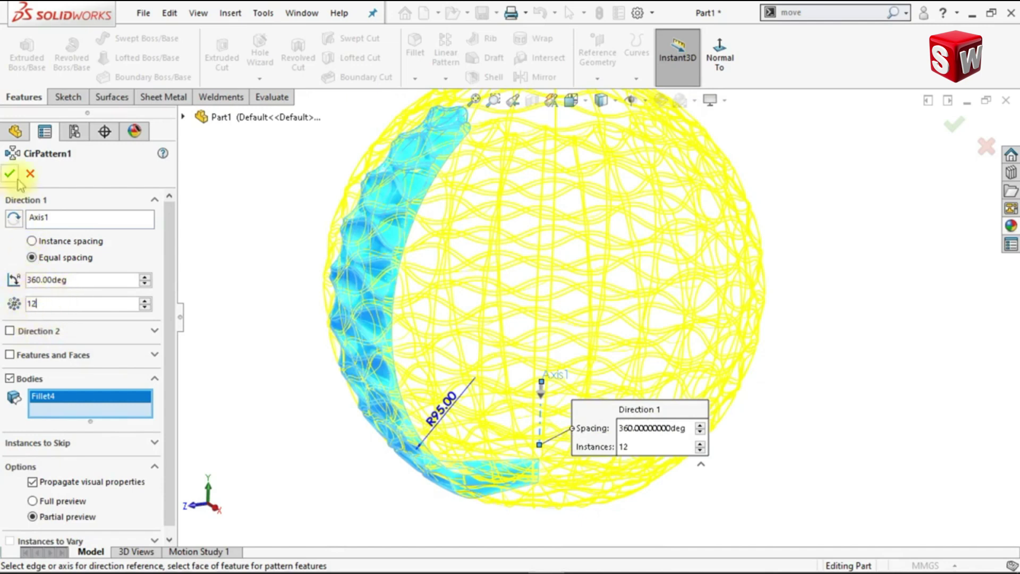
pyautogui.press('Return')
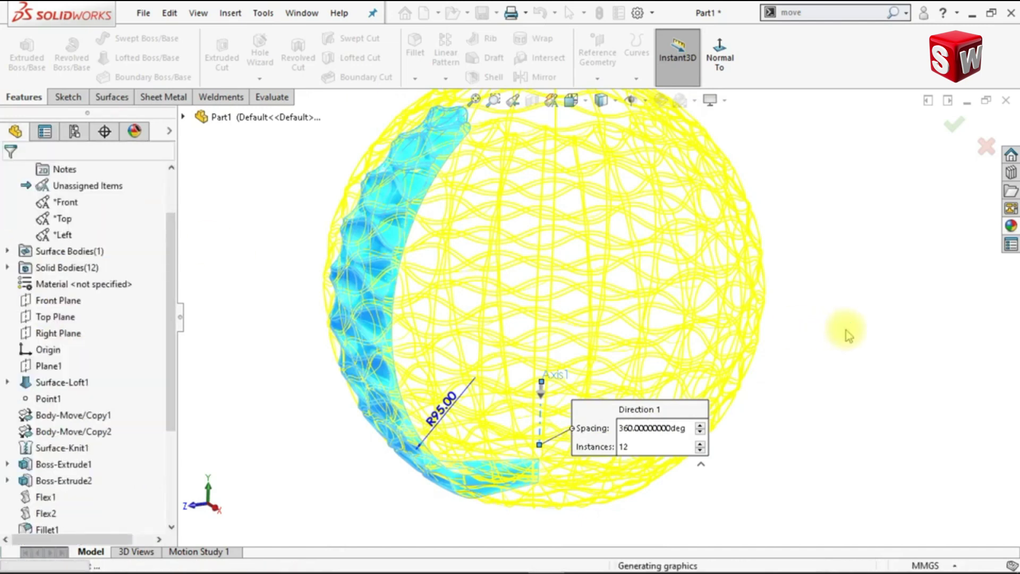
# Step: Combine all twelve patterned bodies into one solid with the Add operation
pyautogui.moveTo(837, 347); pyautogui.dragTo(803, 207, button='middle')
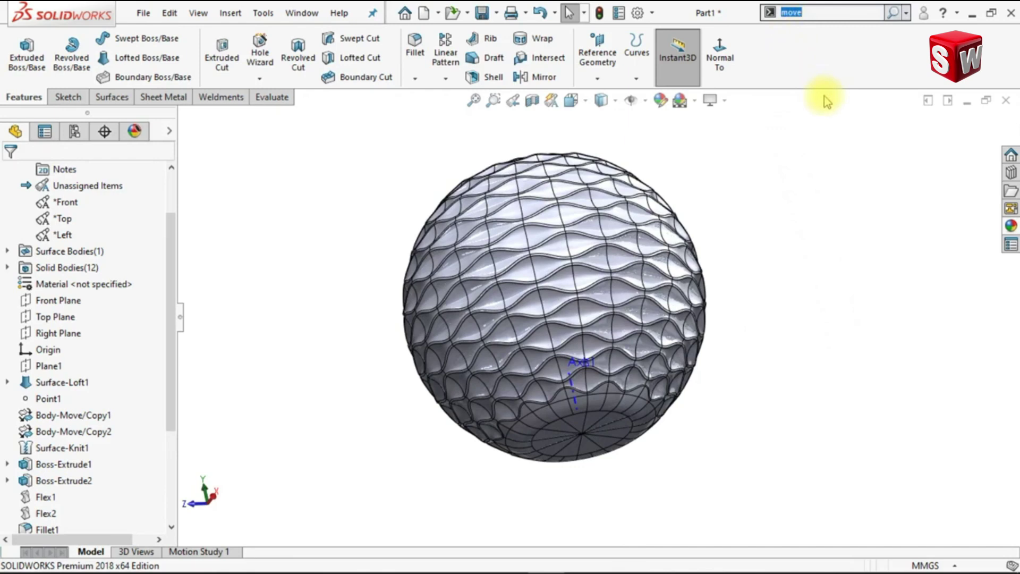
pyautogui.write('com')
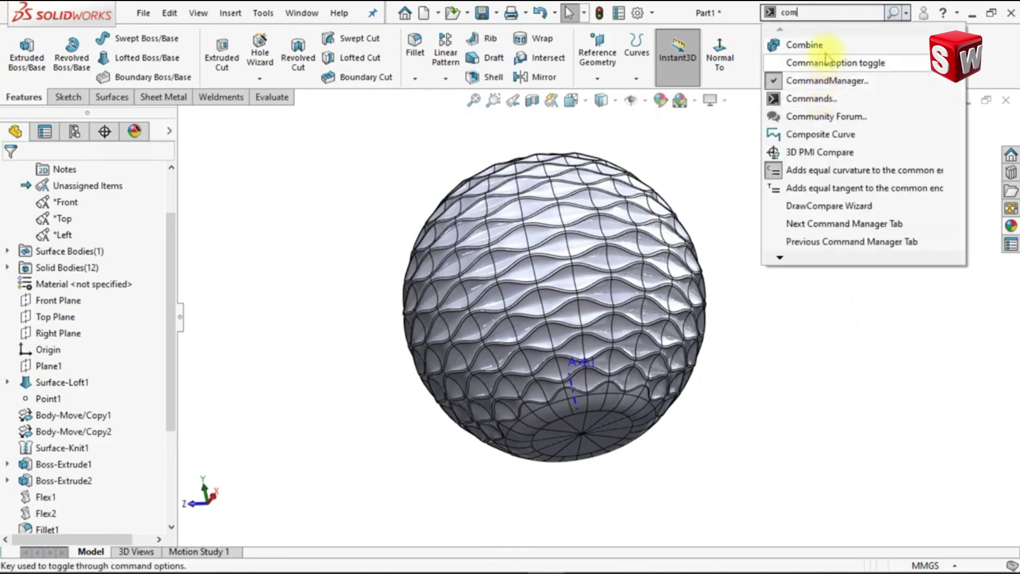
pyautogui.click(850, 46)
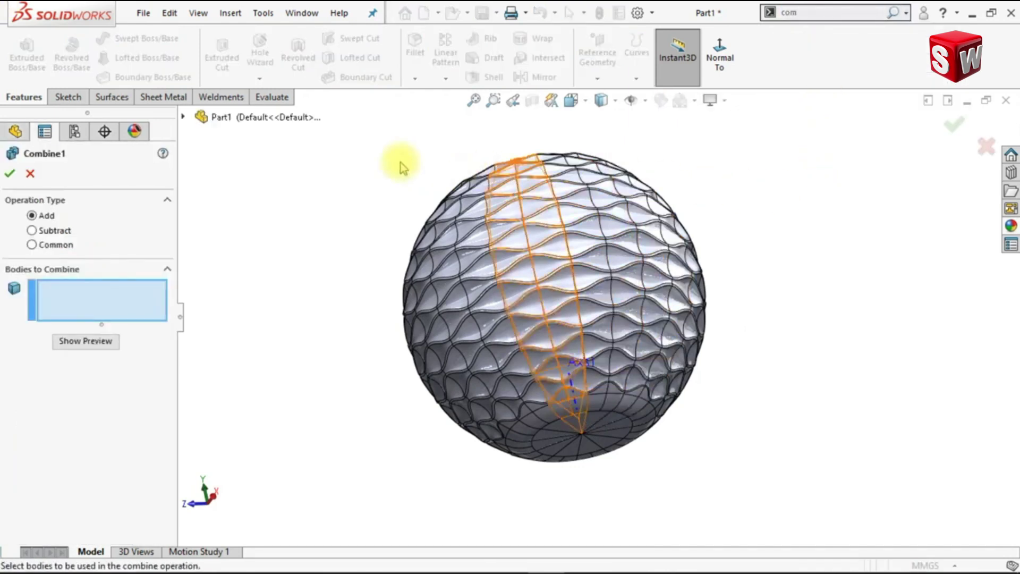
pyautogui.moveTo(364, 147); pyautogui.dragTo(762, 480)
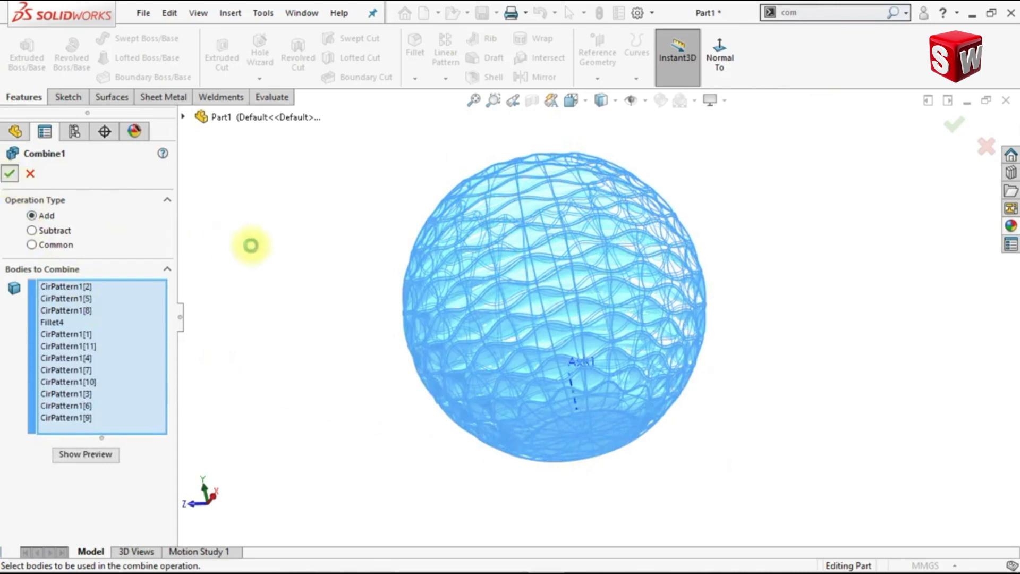
pyautogui.press('Return')
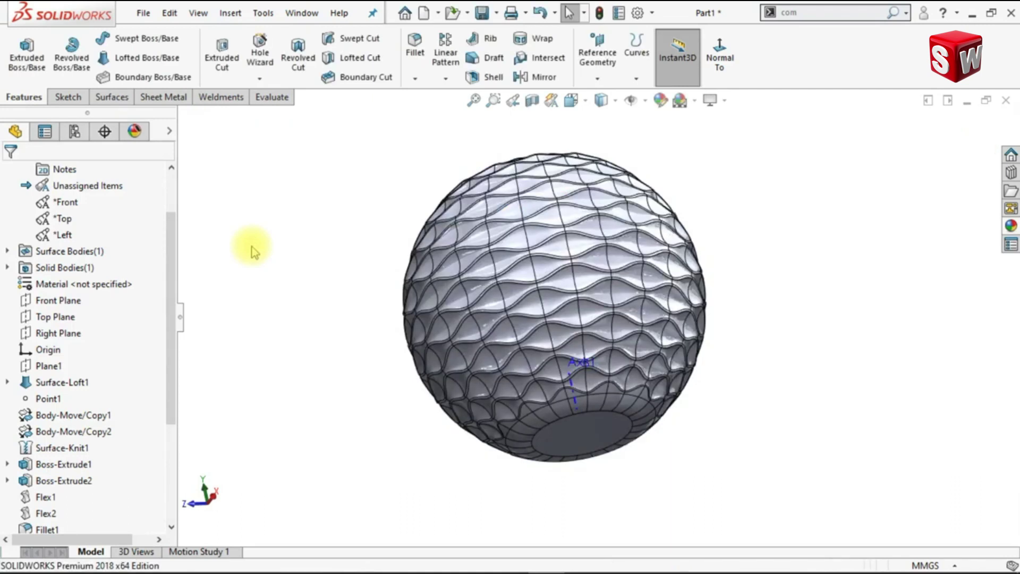
# Step: Hide the reference axis in the finished model
pyautogui.moveTo(273, 266); pyautogui.dragTo(394, 313, button='middle')
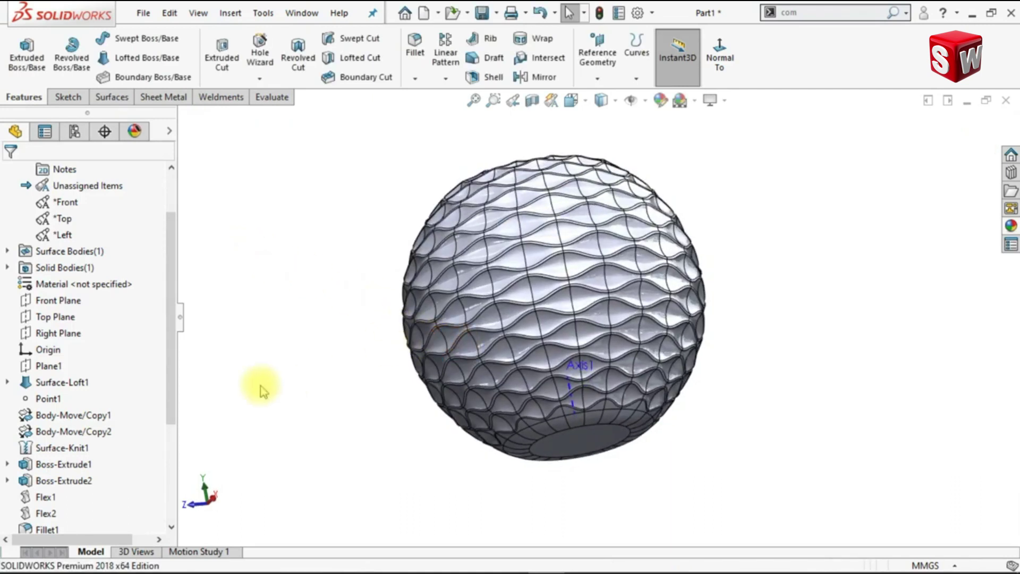
pyautogui.scroll(-4, 106, 420)
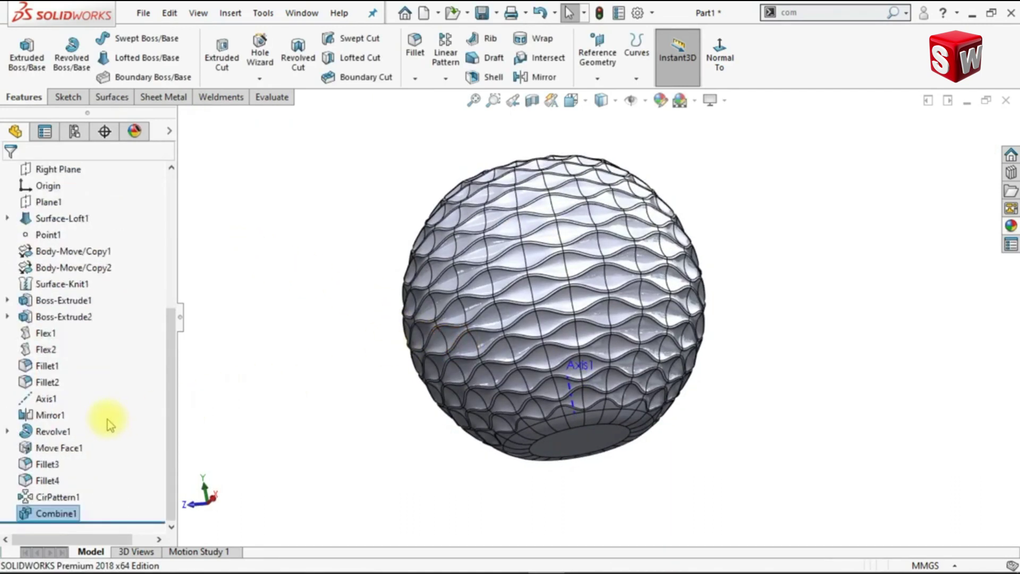
pyautogui.click(46, 399)
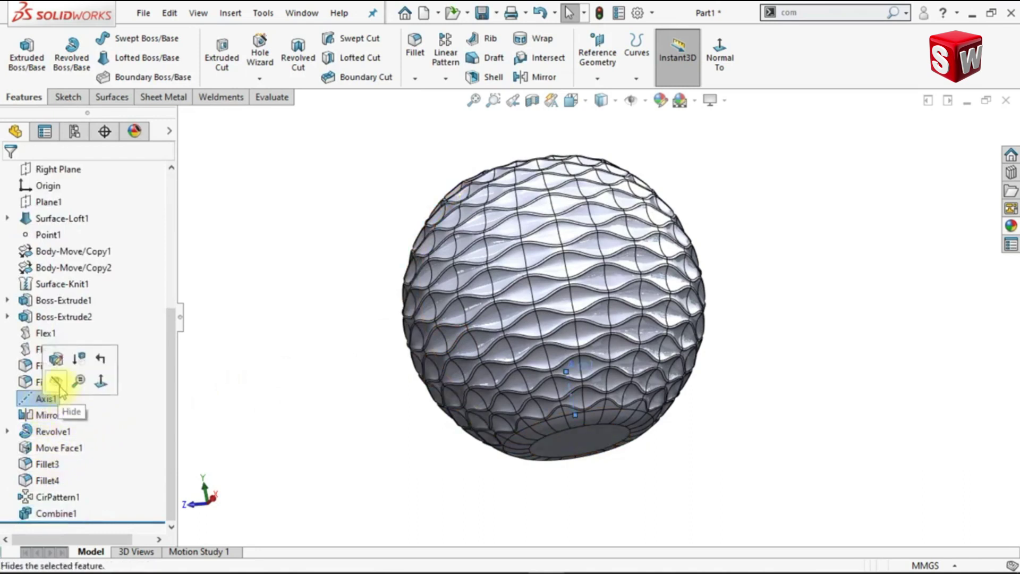
pyautogui.click(58, 383)
# Step: Turn the vase to show its open top and display it shaded without edges
pyautogui.press('Down')
pyautogui.press('Down')
pyautogui.press('Down')
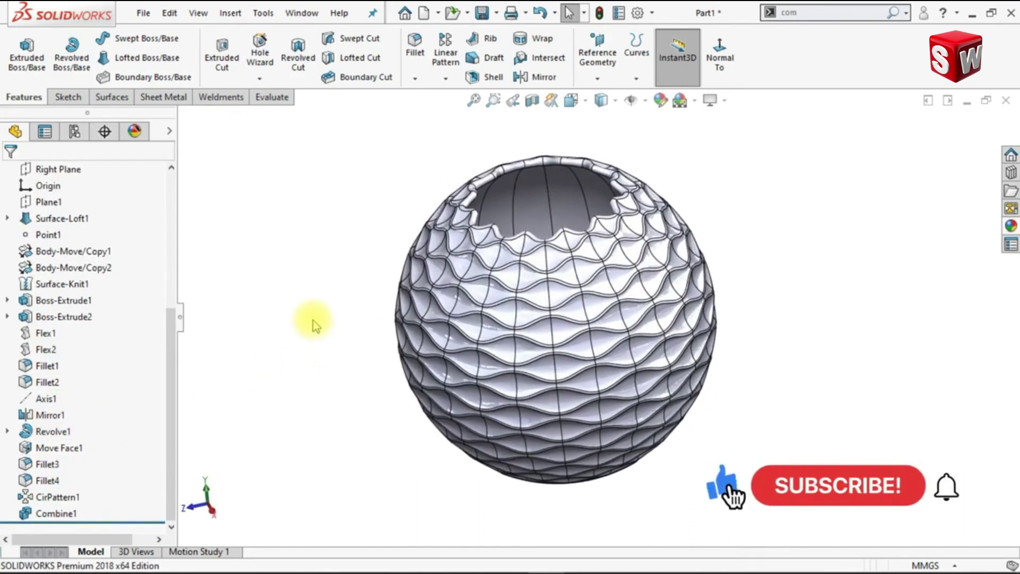
pyautogui.press('Right')
pyautogui.press('Right')
pyautogui.press('Right')
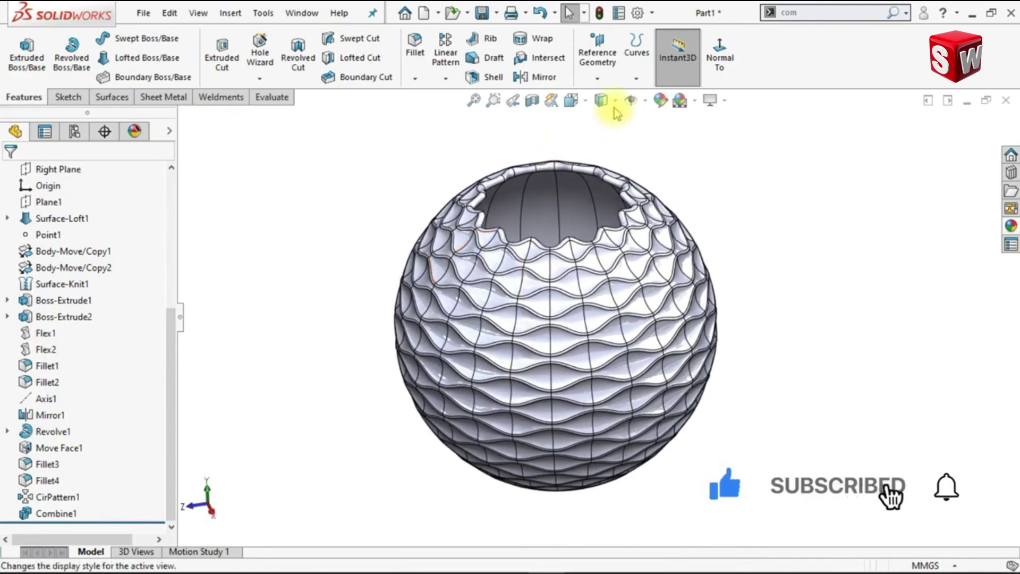
pyautogui.click(615, 101)
pyautogui.click(599, 140)
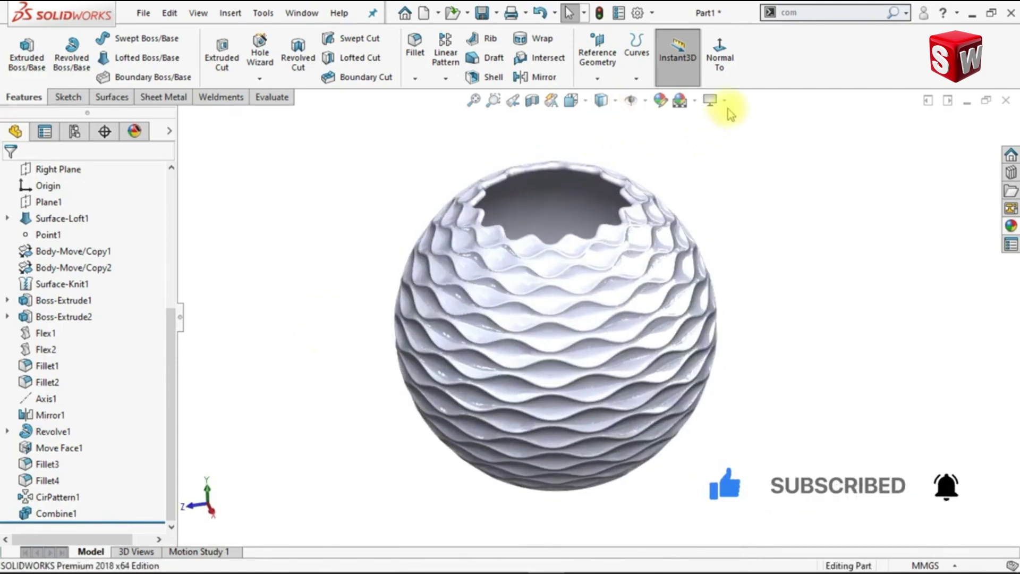
# Step: Apply the satin finish stainless steel appearance from the Metal > Steel library to the vase
pyautogui.click(1011, 226)
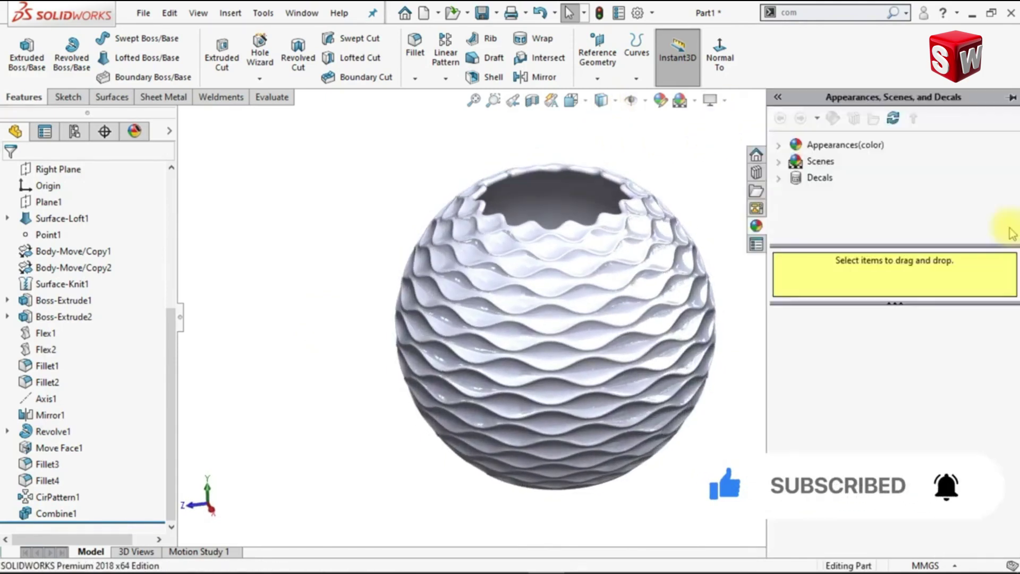
pyautogui.doubleClick(794, 144)
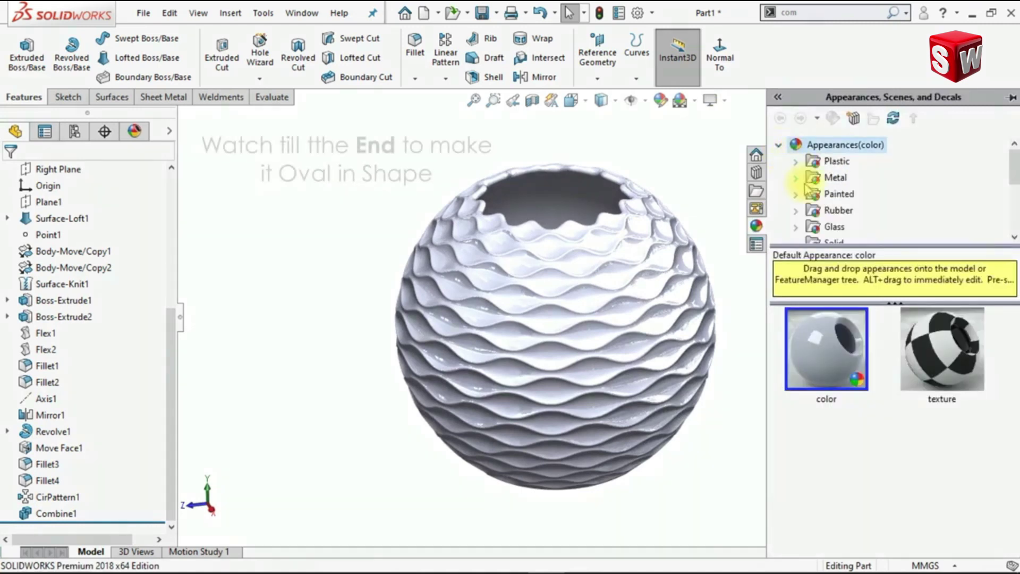
pyautogui.doubleClick(811, 180)
pyautogui.click(840, 161)
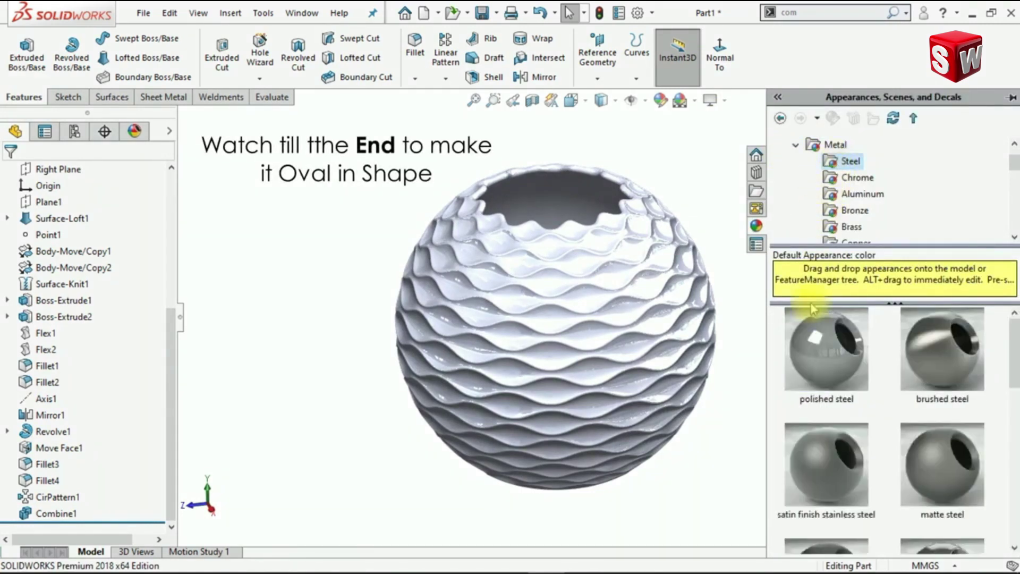
pyautogui.doubleClick(811, 463)
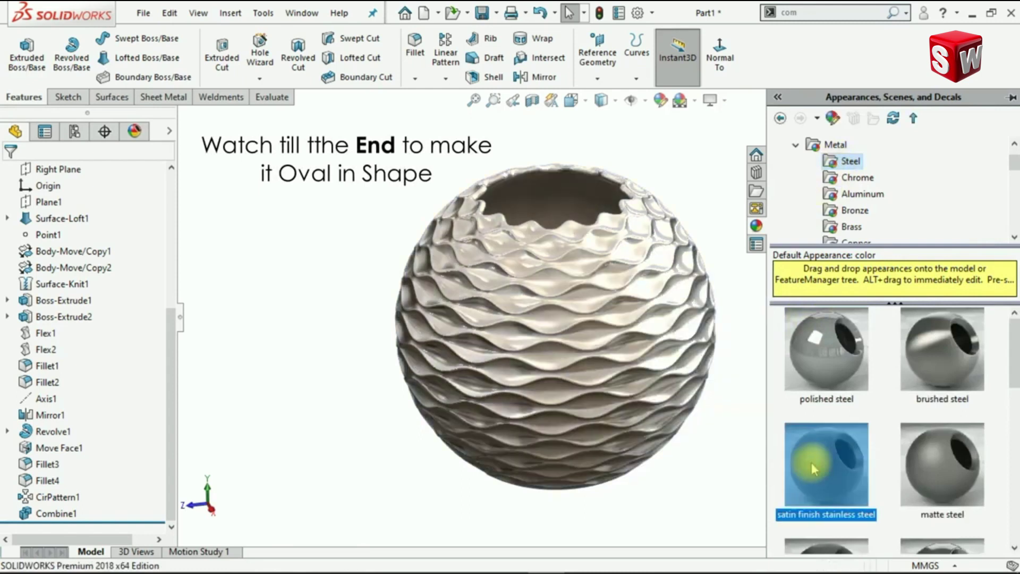
pyautogui.click(310, 268)
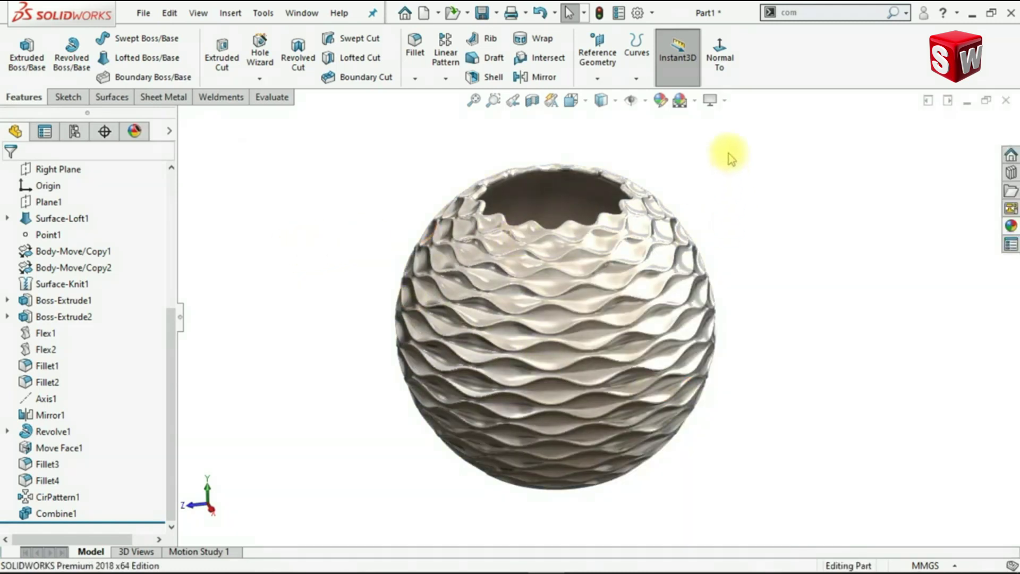
# Step: Apply the Backdrop - Studio Room 2 basic scene to the model
pyautogui.click(1010, 227)
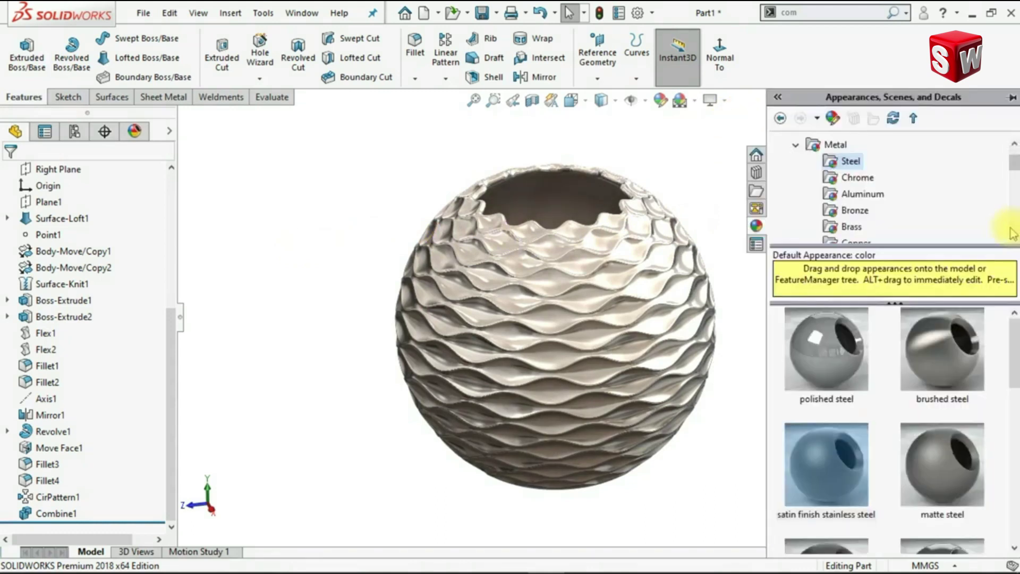
pyautogui.click(796, 145)
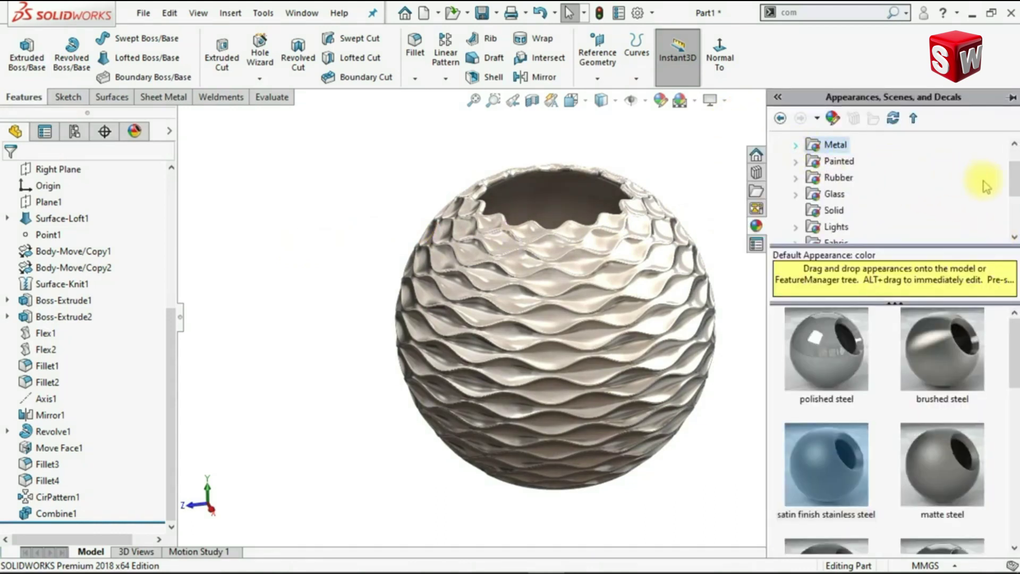
pyautogui.moveTo(1013, 179); pyautogui.dragTo(1012, 162)
pyautogui.click(778, 144)
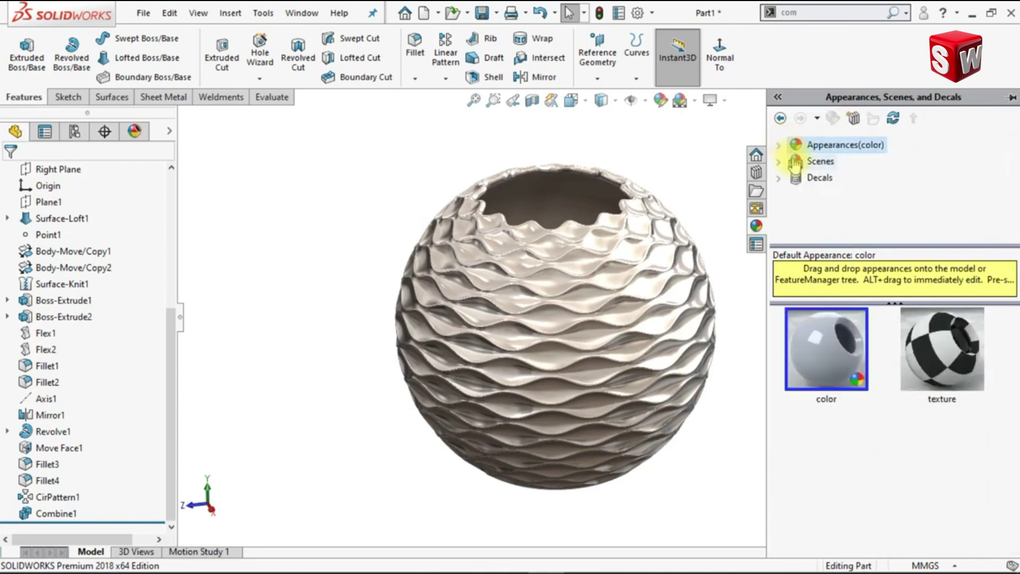
pyautogui.click(780, 162)
pyautogui.click(825, 180)
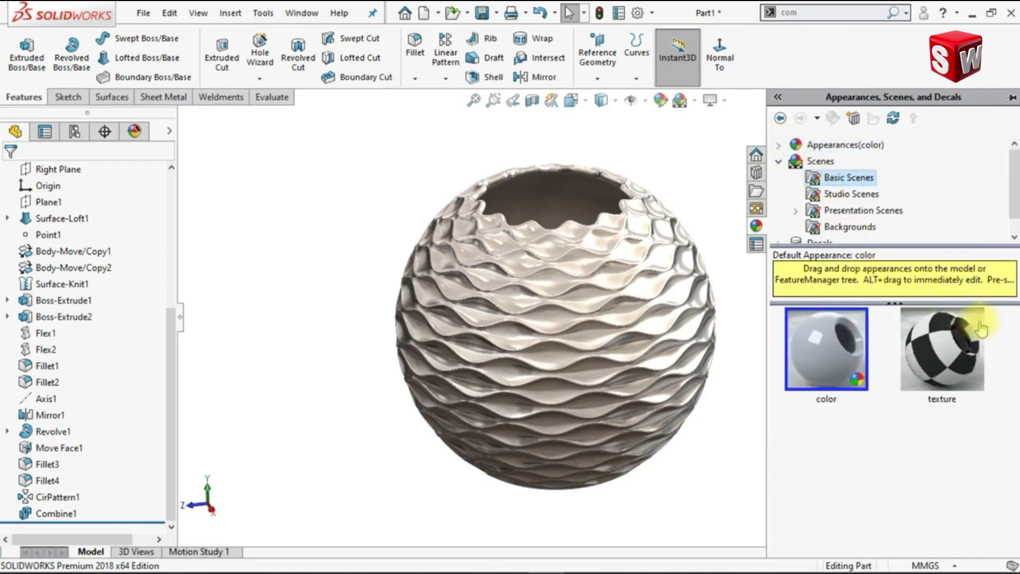
pyautogui.scroll(-10, 1013, 340)
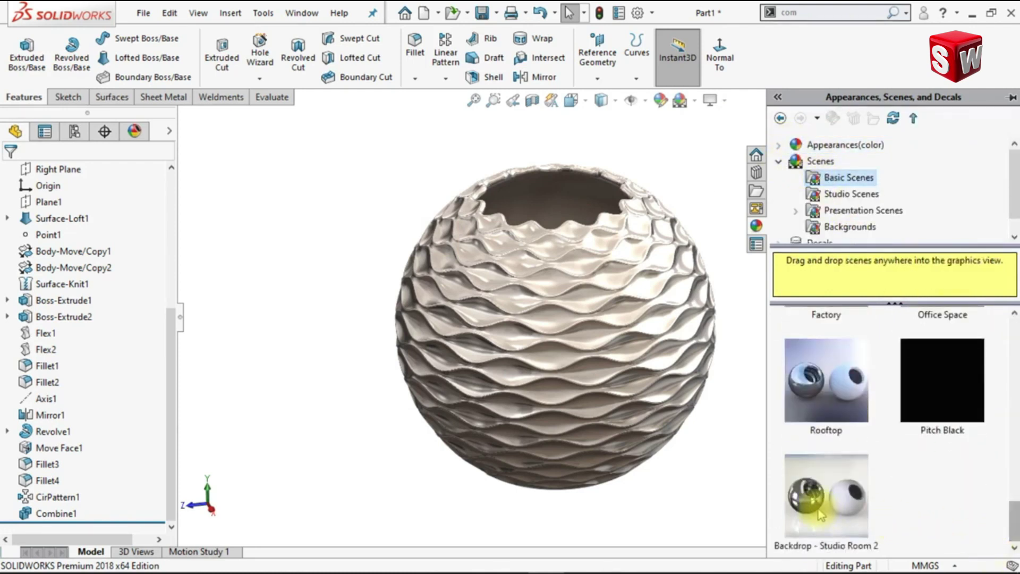
pyautogui.doubleClick(821, 514)
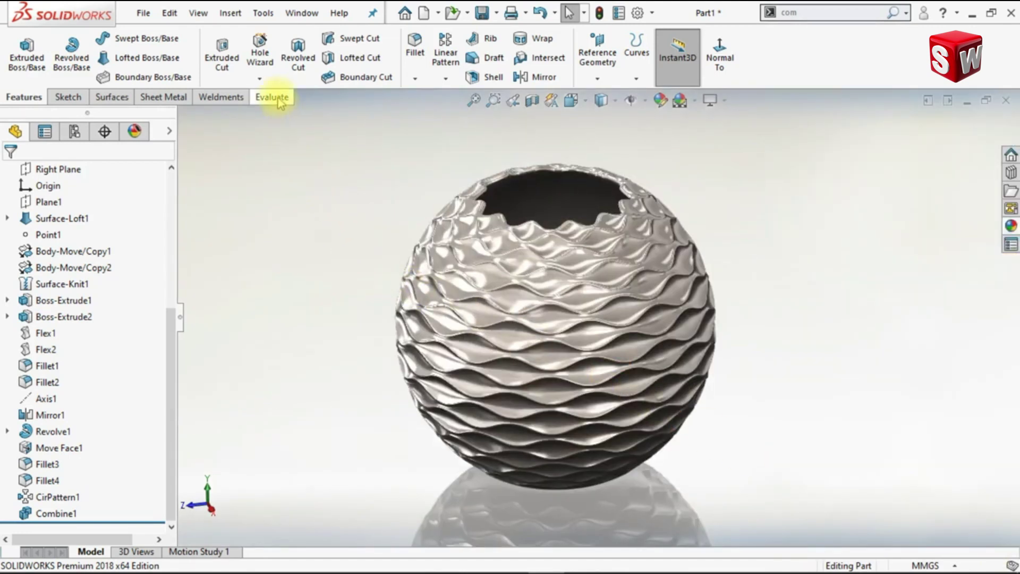
# Step: Enable the Render Tools commands and set the scene's background to None
pyautogui.rightClick(279, 101)
pyautogui.click(312, 304)
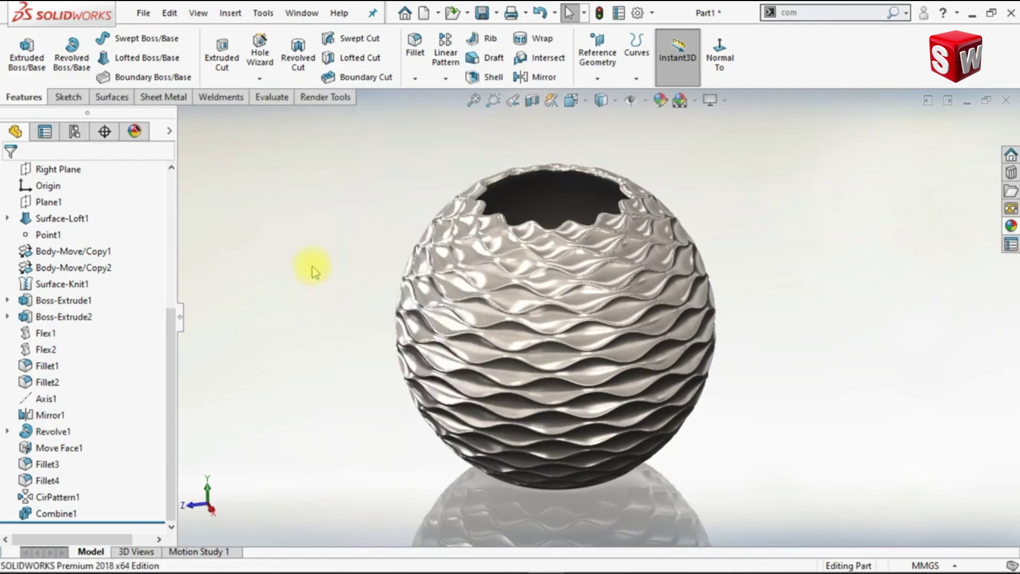
pyautogui.click(324, 98)
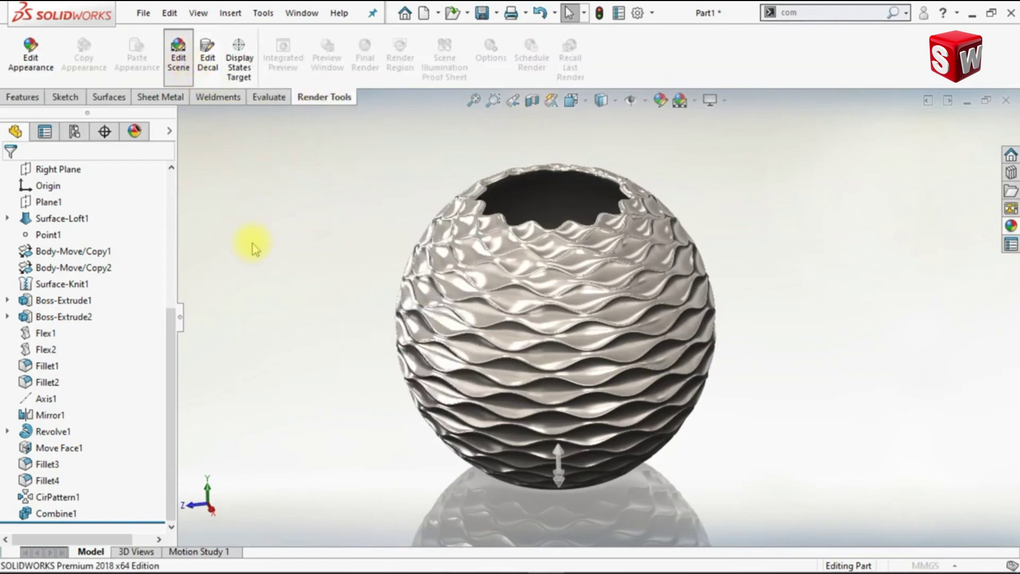
pyautogui.click(135, 300)
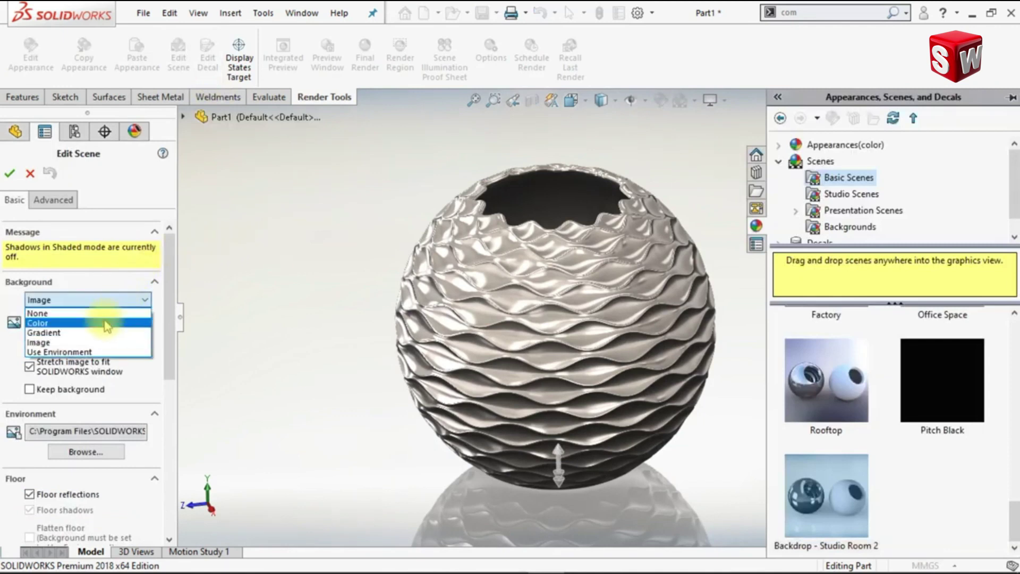
pyautogui.click(104, 313)
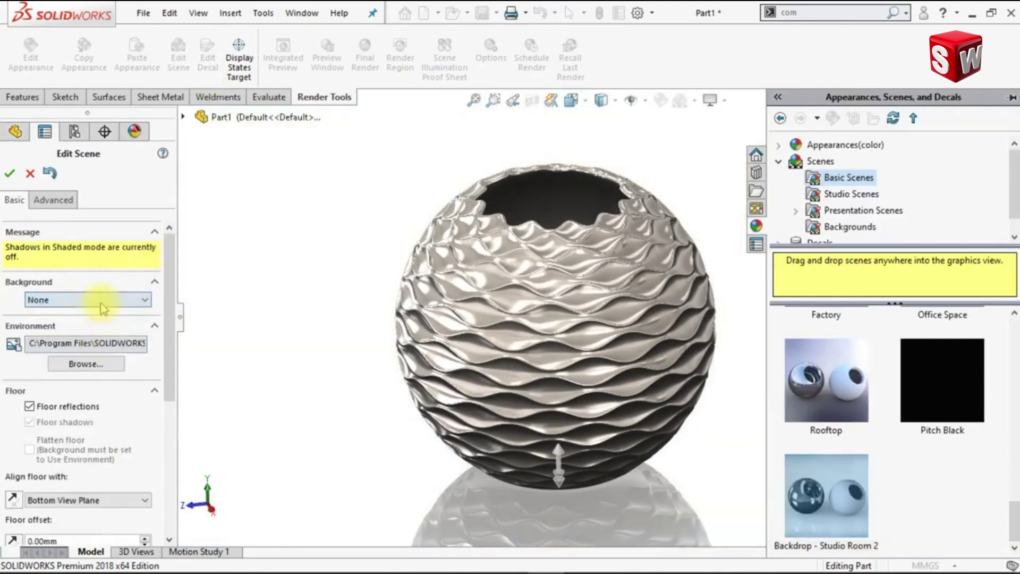
pyautogui.click(19, 180)
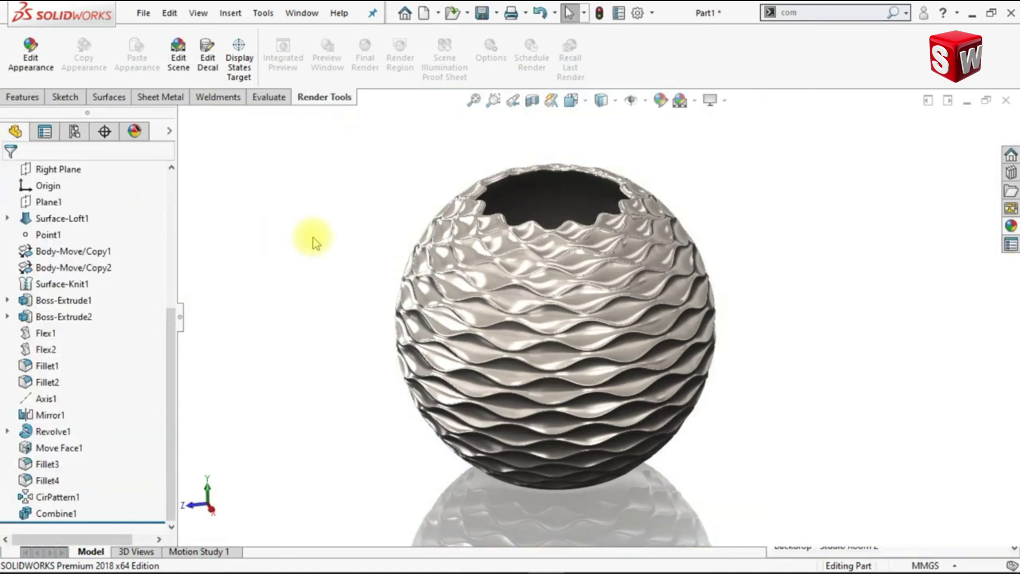
# Step: Edit the vase's satin finish stainless steel appearance and accept a colour for its secondary colour
pyautogui.click(134, 131)
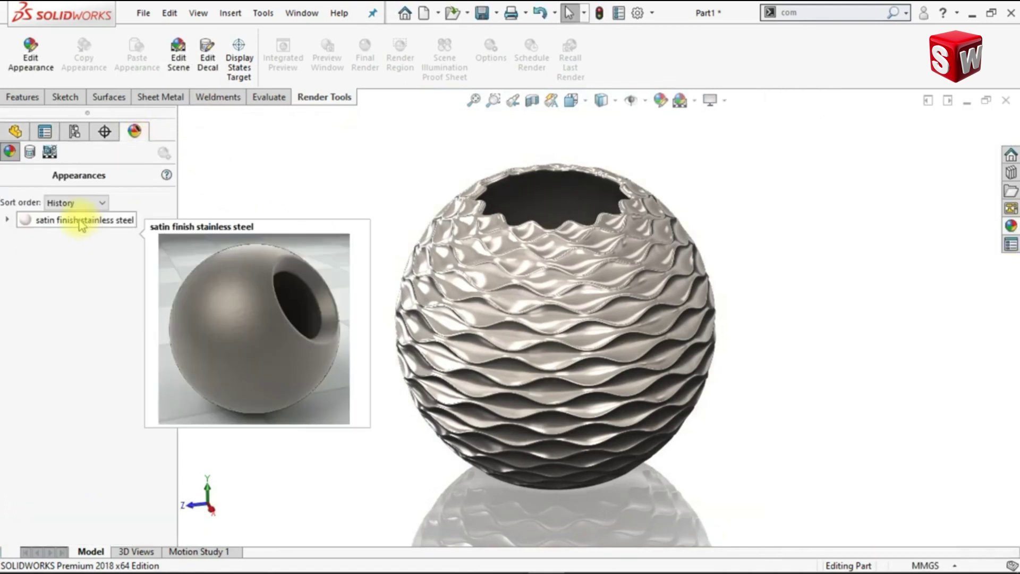
pyautogui.rightClick(84, 222)
pyautogui.click(264, 287)
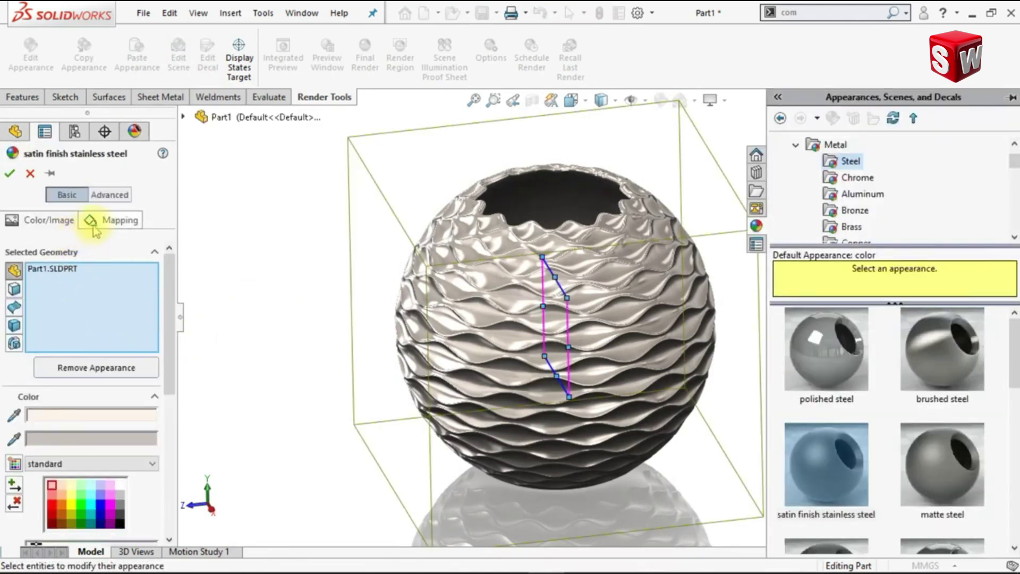
pyautogui.click(110, 195)
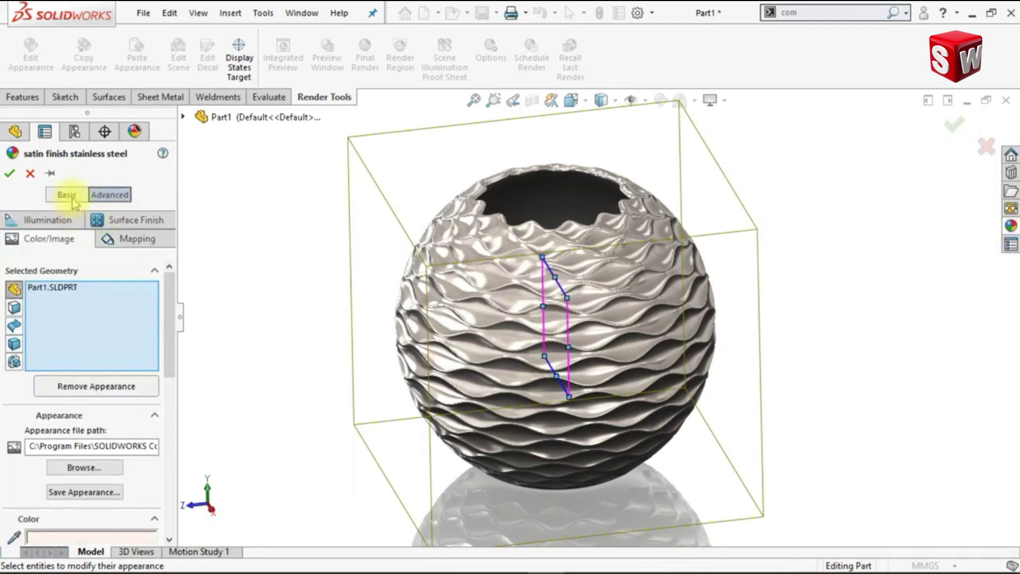
pyautogui.click(67, 195)
pyautogui.doubleClick(96, 439)
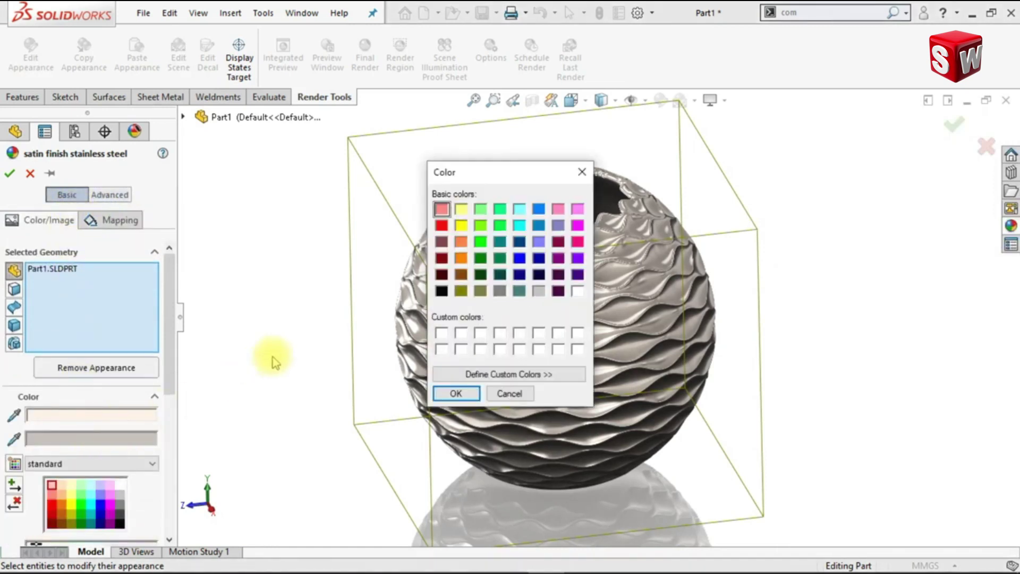
pyautogui.click(444, 396)
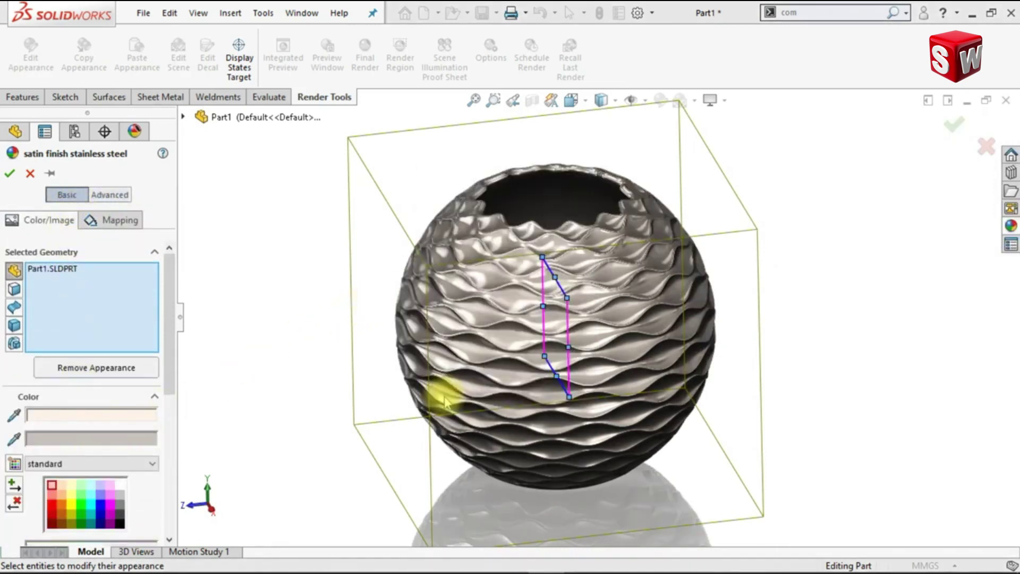
# Step: Set the specular amount to its maximum of 1.00 in the appearance's advanced illumination settings
pyautogui.click(111, 198)
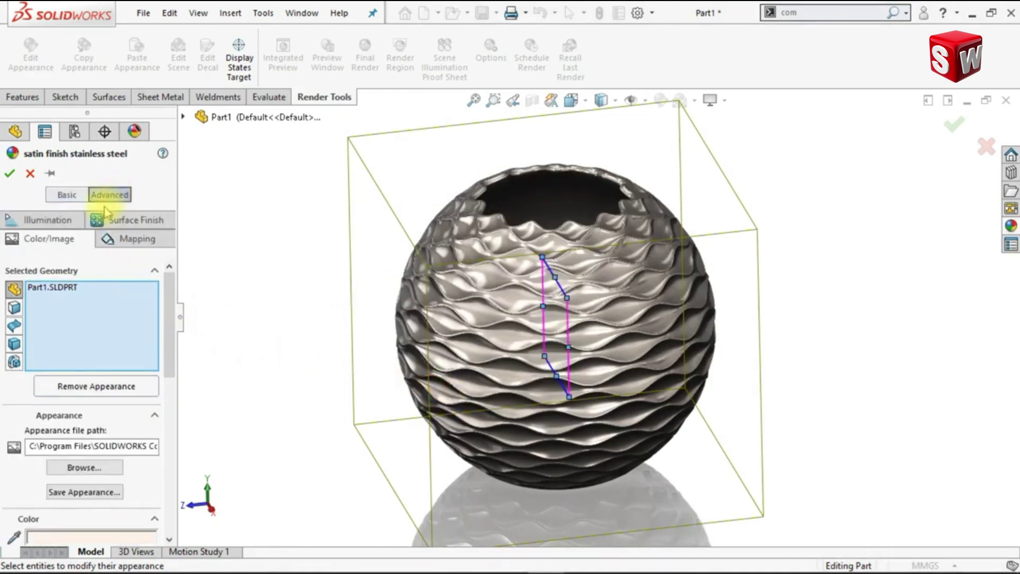
pyautogui.click(63, 220)
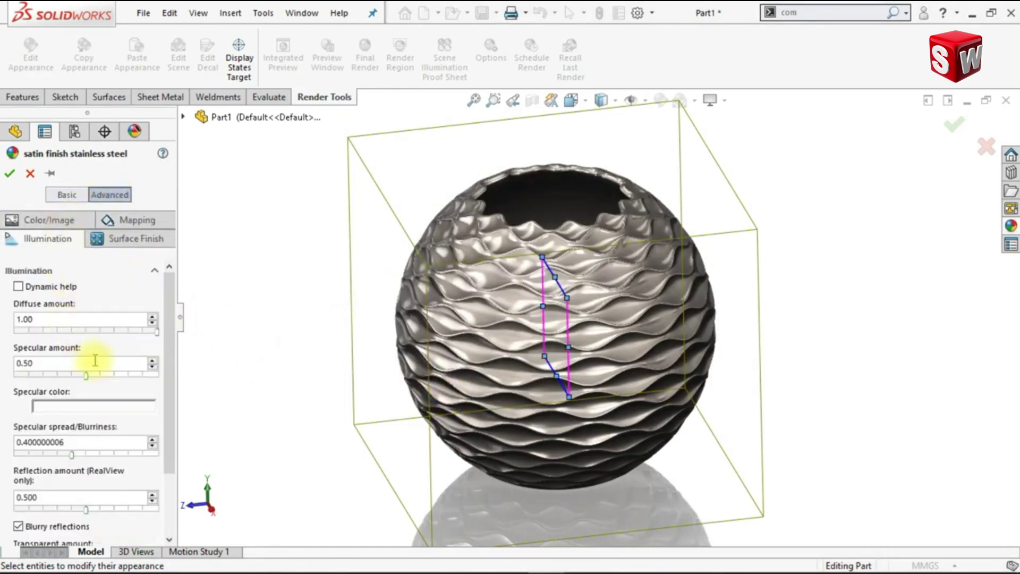
pyautogui.write('80')
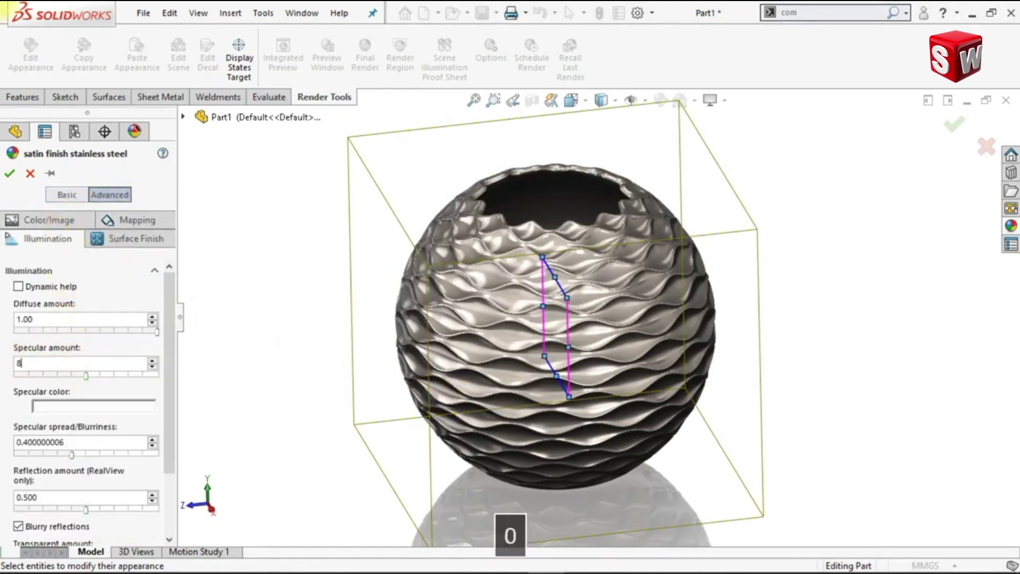
pyautogui.press('Return')
# Step: Set the appearance's specular spread/blurriness to 0.85
pyautogui.click(92, 444)
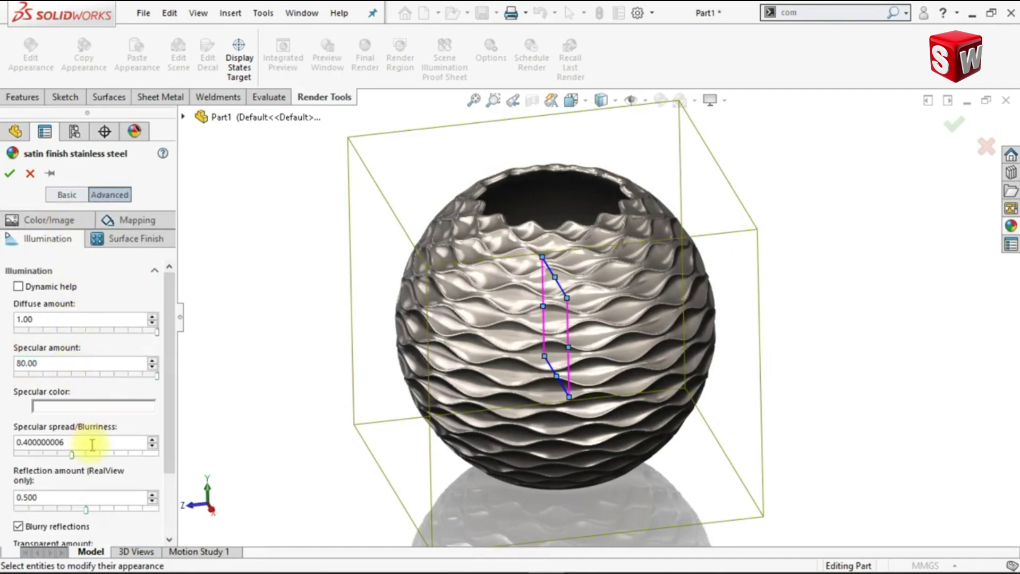
pyautogui.moveTo(58, 447); pyautogui.dragTo(19, 447)
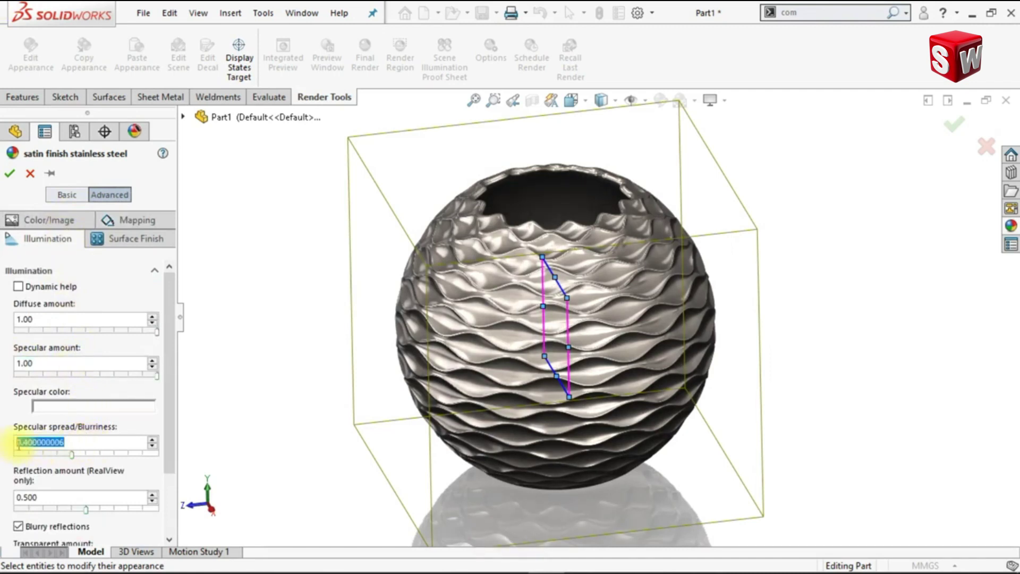
pyautogui.write('85')
pyautogui.press('Return')
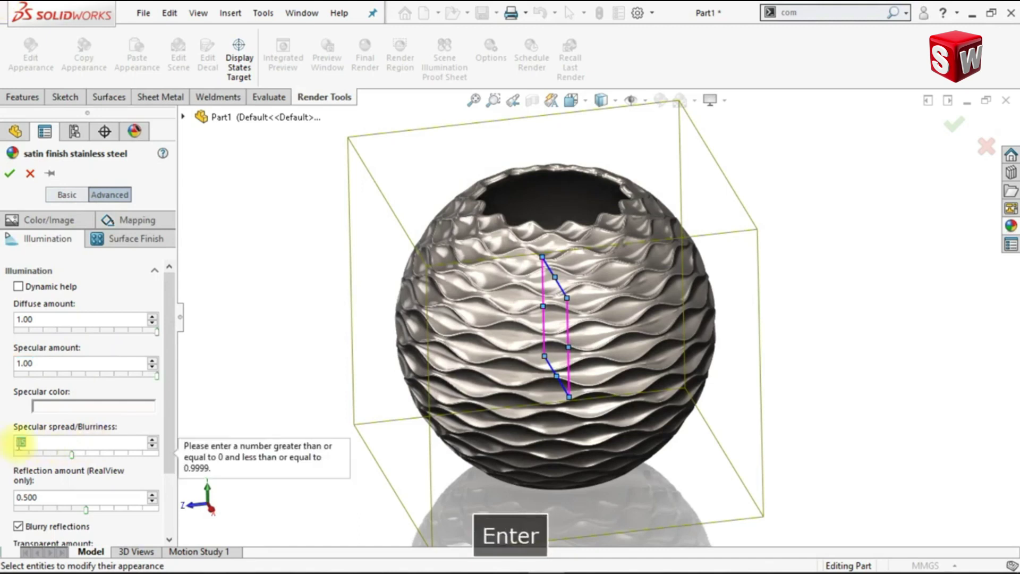
pyautogui.write('.85')
pyautogui.press('Return')
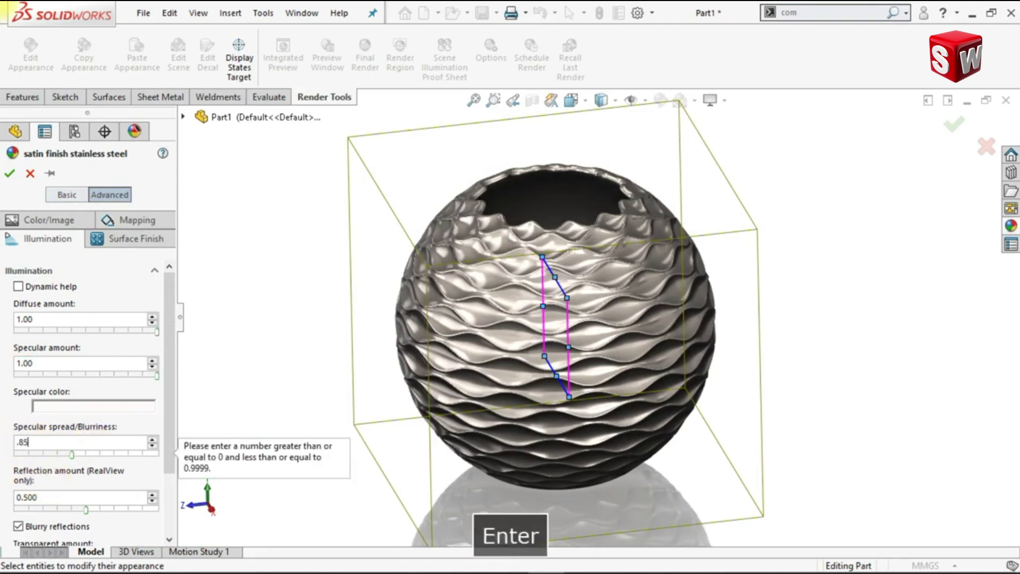
# Step: Set the reflection amount to 0.3 and accept the appearance changes
pyautogui.moveTo(40, 497); pyautogui.dragTo(10, 493)
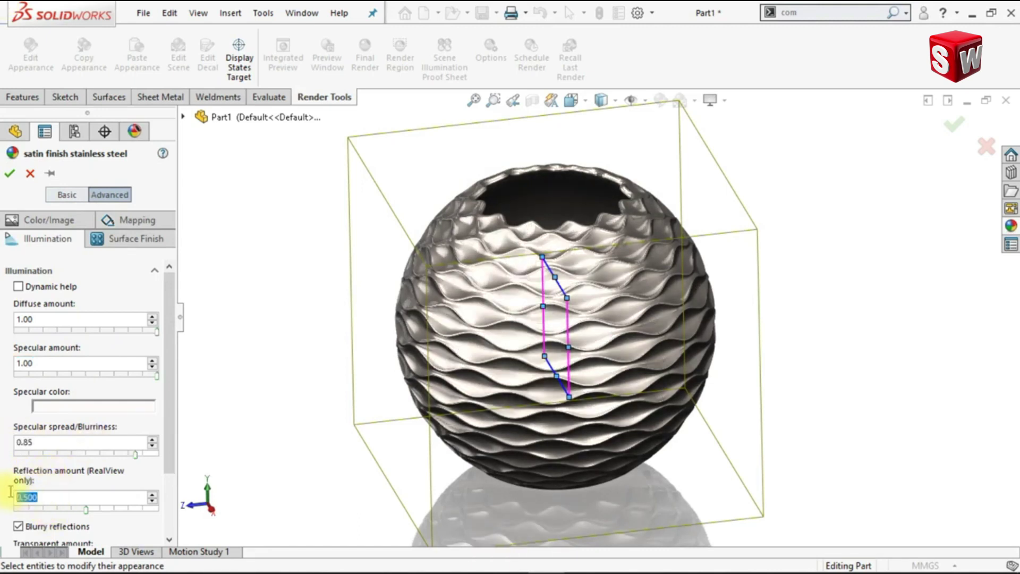
pyautogui.write('.3')
pyautogui.press('Return')
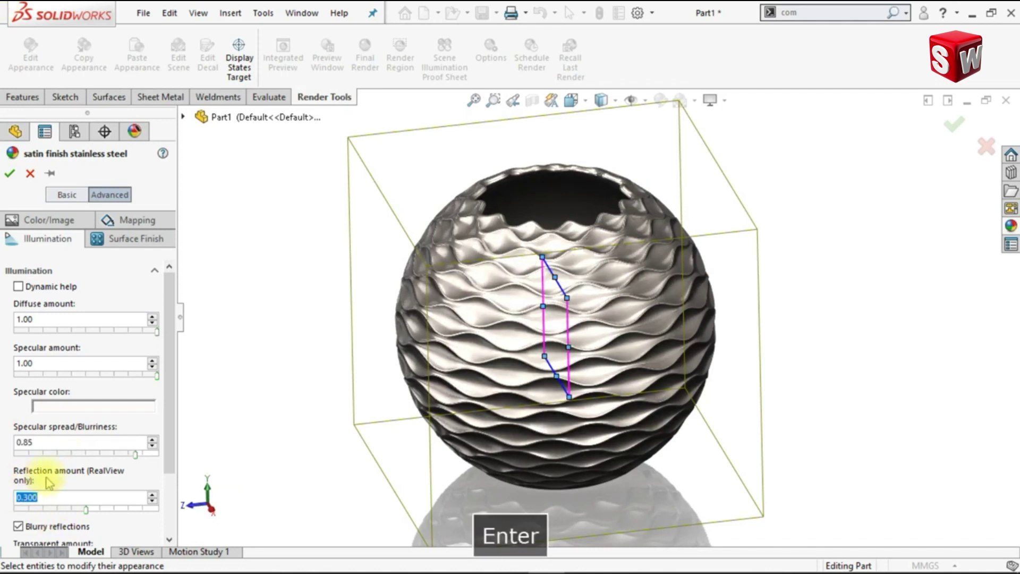
pyautogui.click(74, 444)
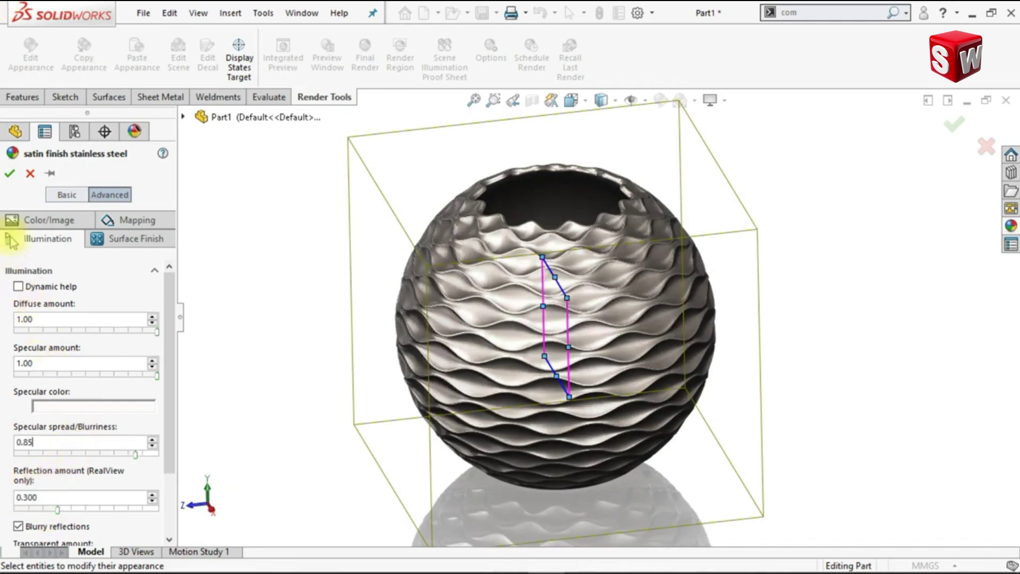
pyautogui.click(9, 177)
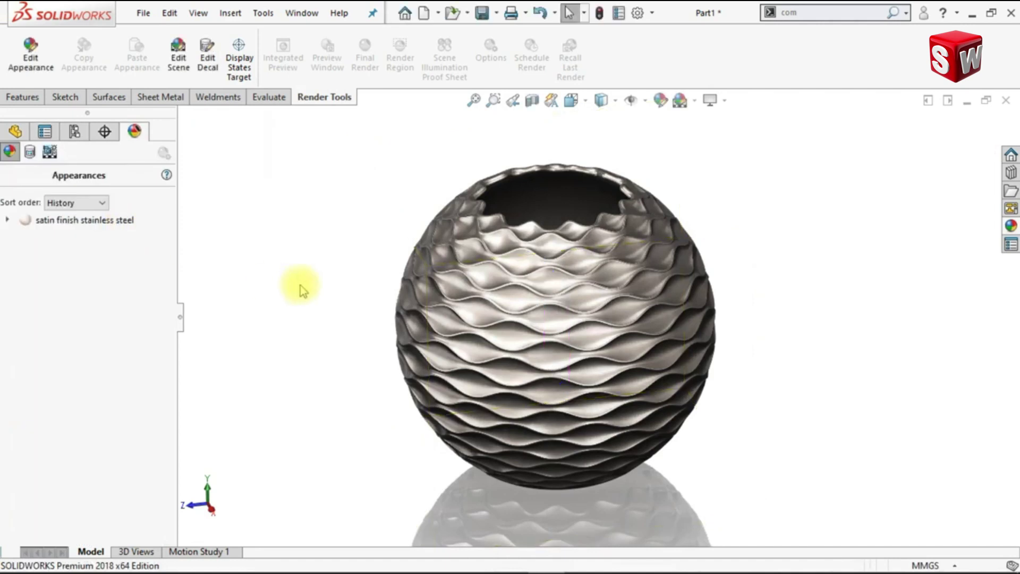
# Step: Scale the vase body non-uniformly about its centroid, with a Z factor of 0.75
pyautogui.scroll(-2, 650, 245)
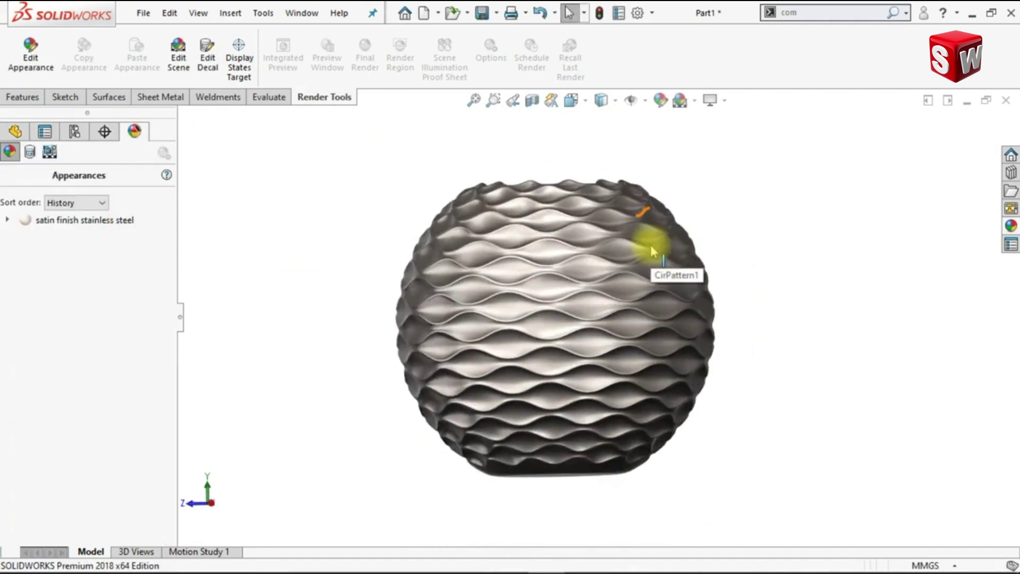
pyautogui.scroll(2, 652, 249)
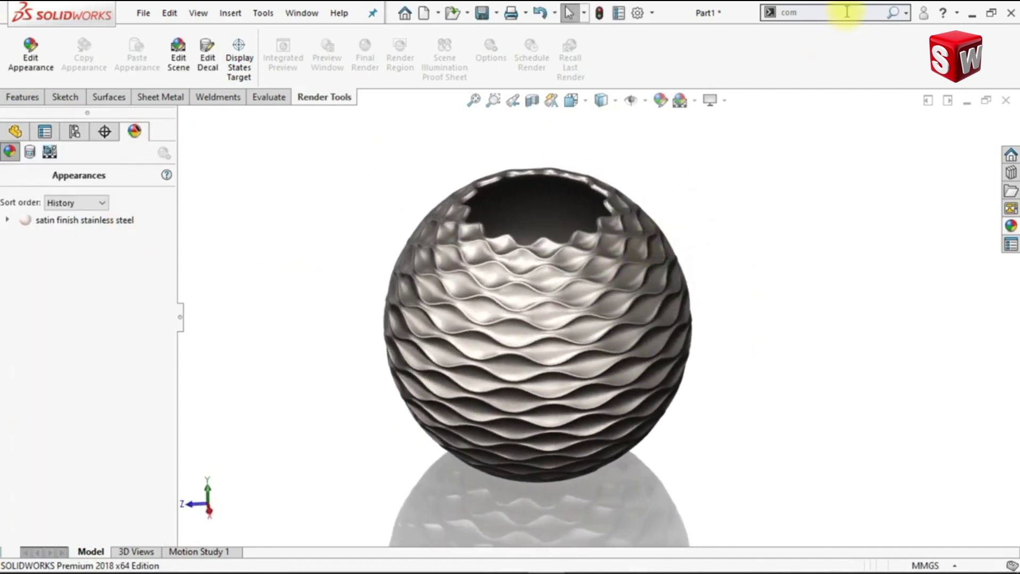
pyautogui.write('c')
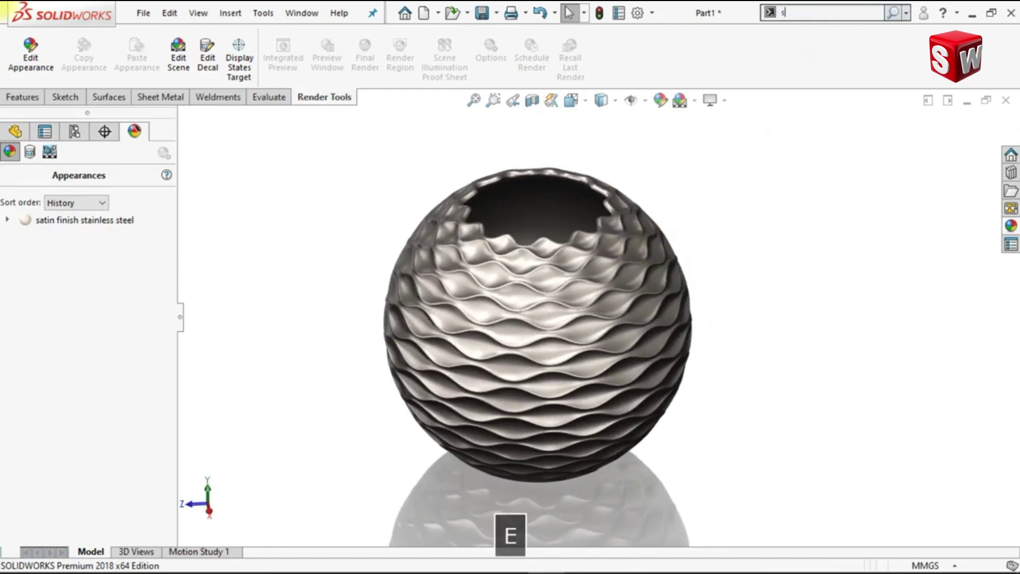
pyautogui.write('cale')
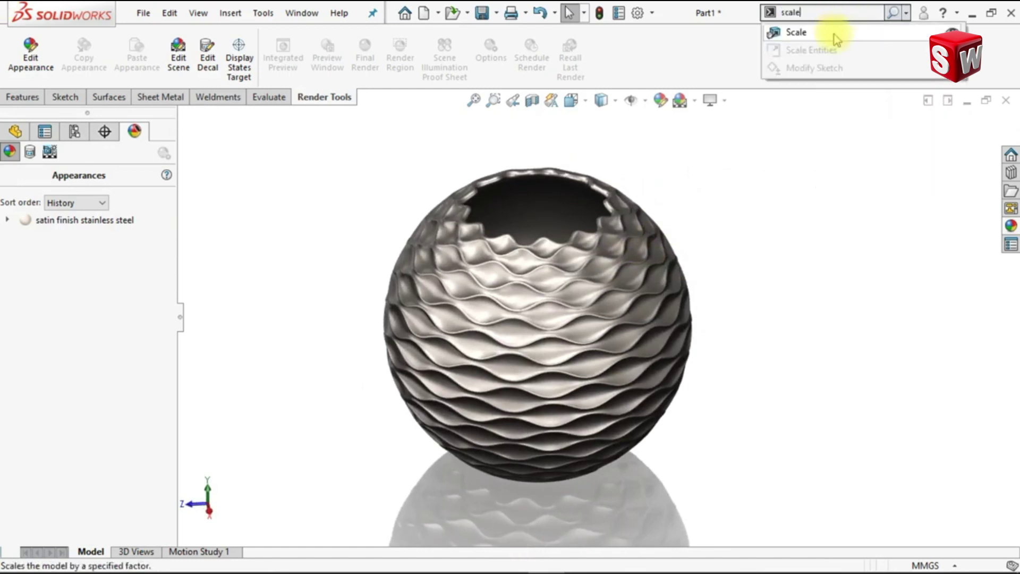
pyautogui.click(835, 34)
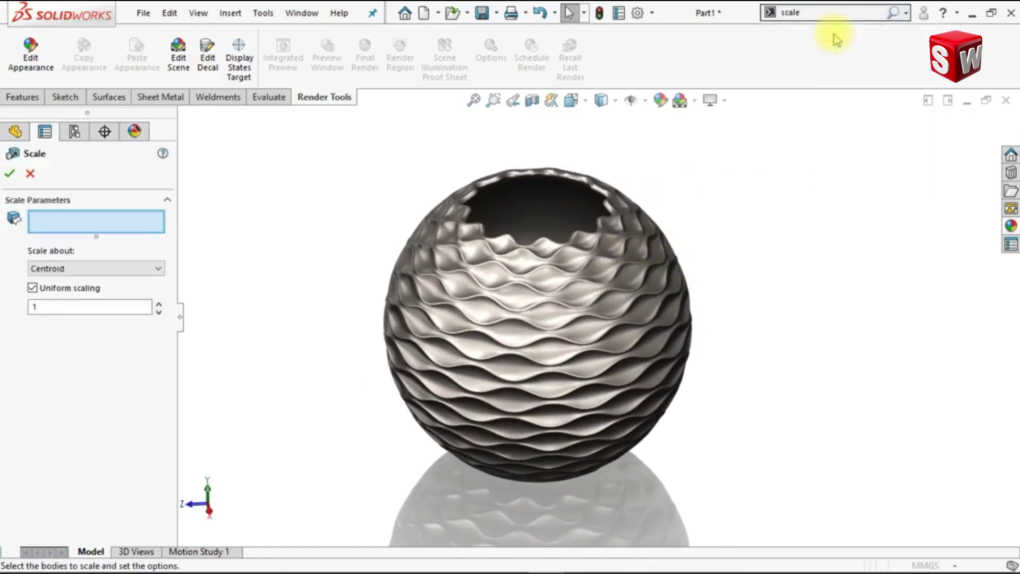
pyautogui.click(575, 218)
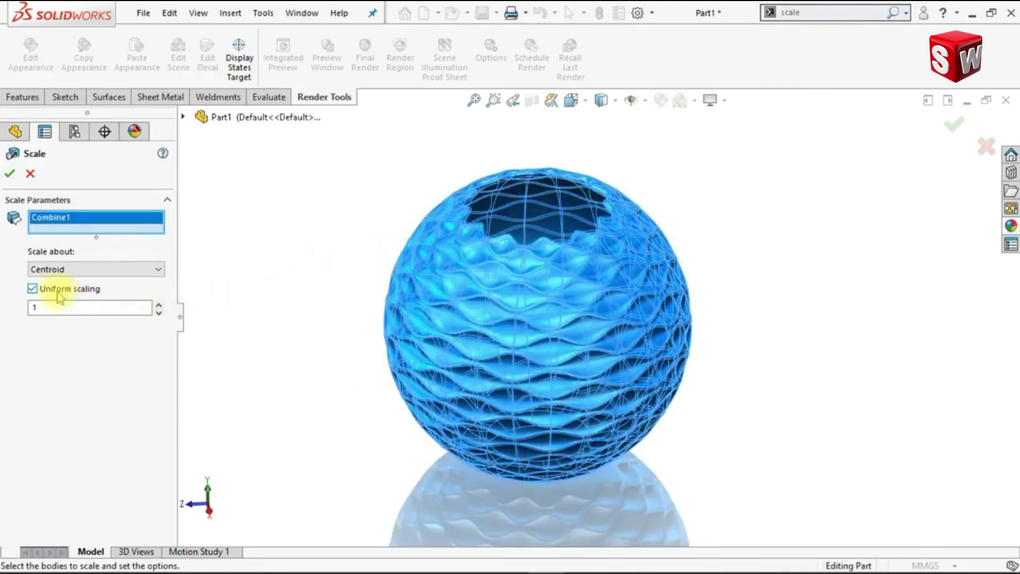
pyautogui.click(33, 289)
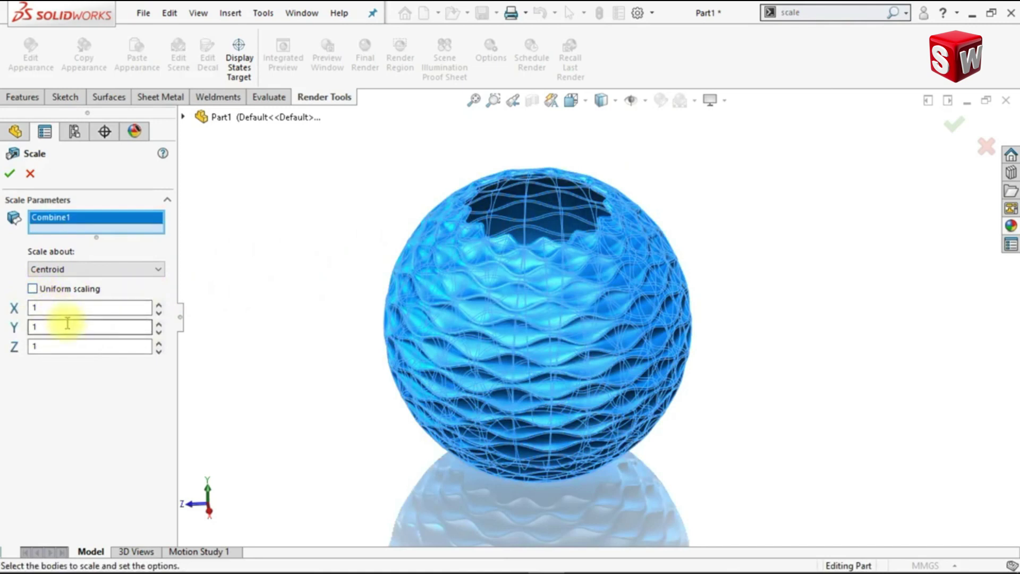
pyautogui.click(67, 346)
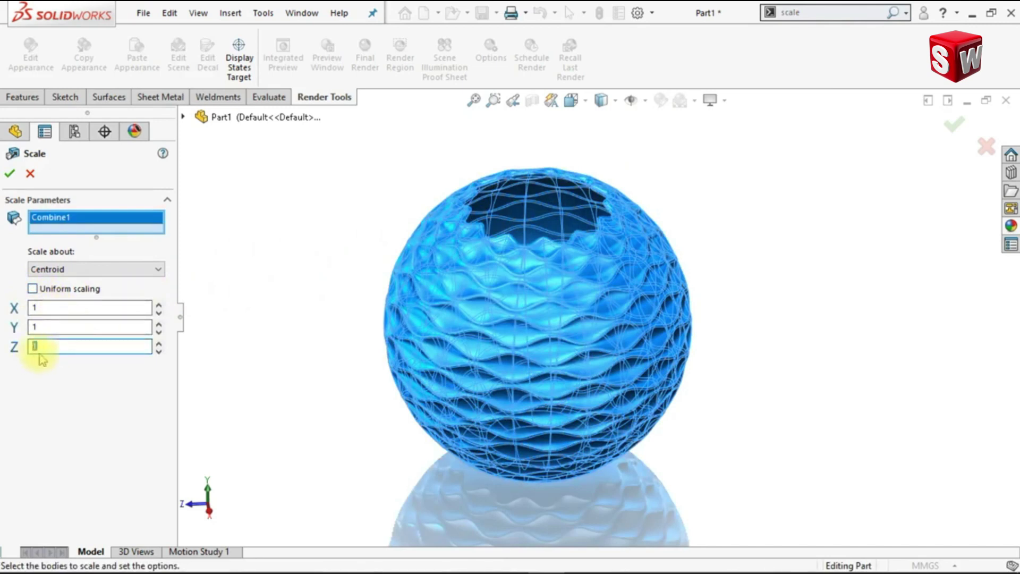
pyautogui.write('.75')
pyautogui.press('Return')
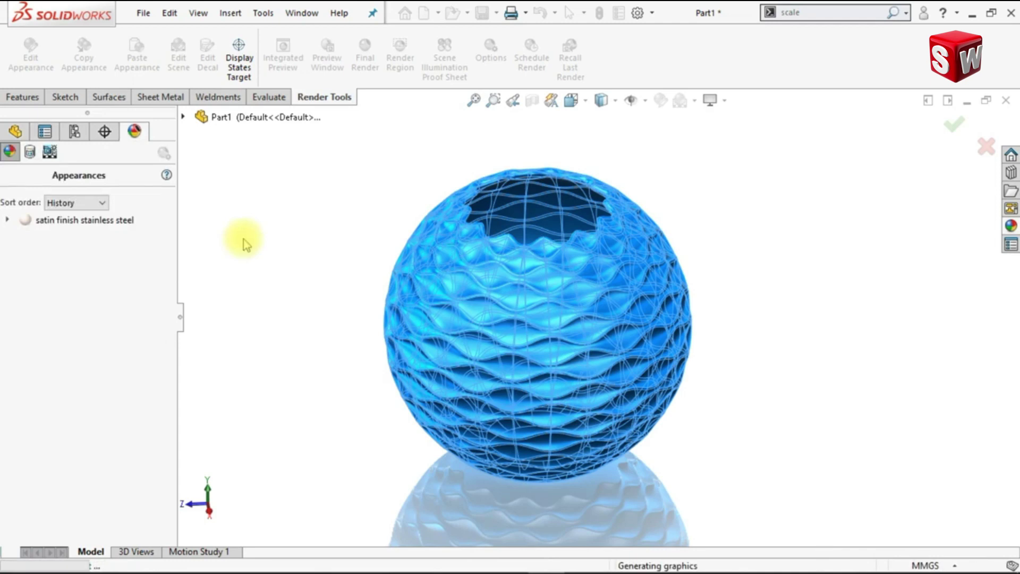
# Step: Turn on shadows in shaded mode and collapse the appearances pane to enlarge the graphics area
pyautogui.moveTo(244, 244); pyautogui.dragTo(644, 177, button='middle')
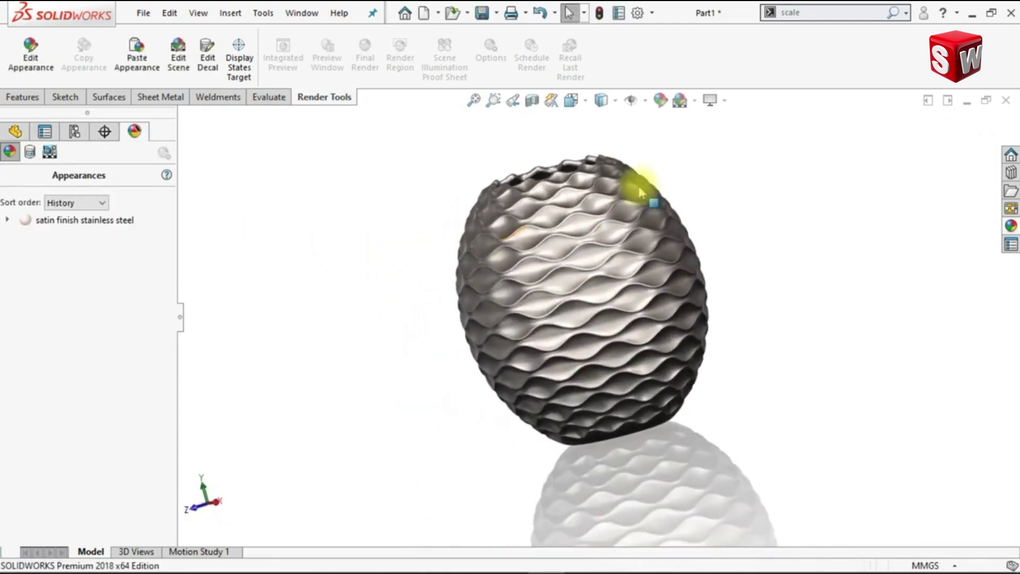
pyautogui.click(725, 101)
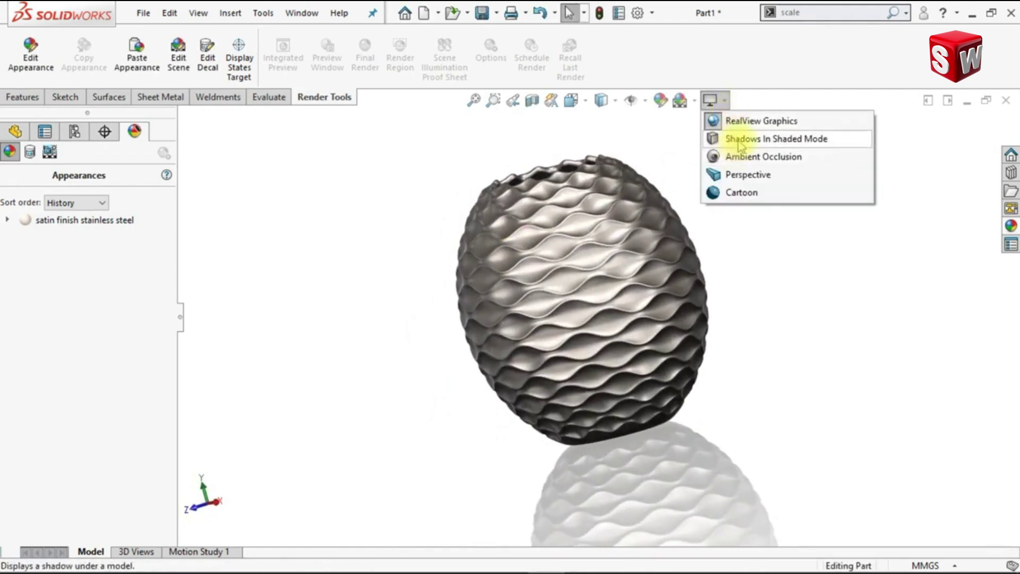
pyautogui.click(733, 139)
pyautogui.click(180, 317)
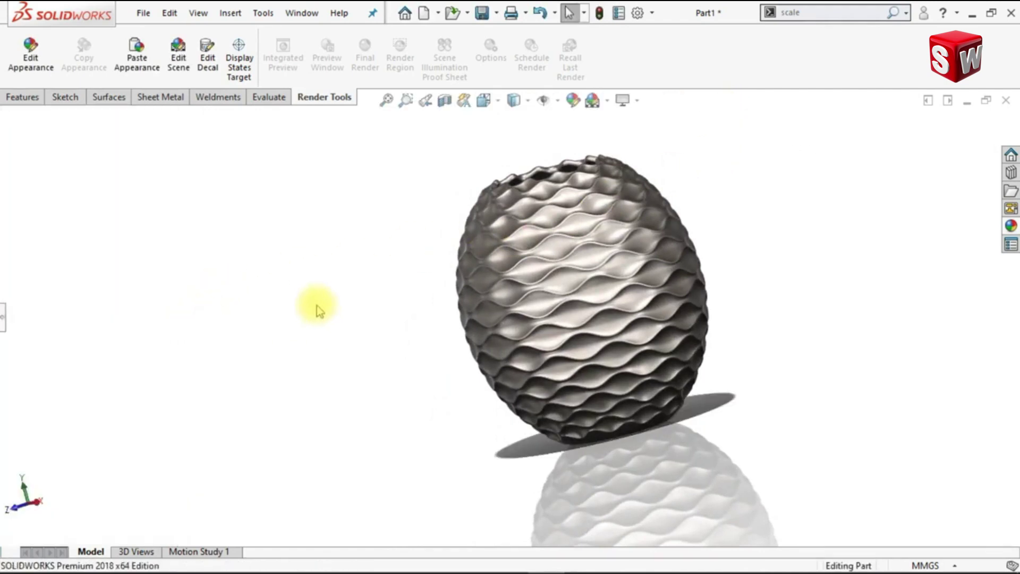
# Step: Show the finished oval vase in isometric view and enlarge it to fill the graphics area
pyautogui.hotkey('ctrl', '7')
pyautogui.hotkey('ctrl', 'shift', 'z')
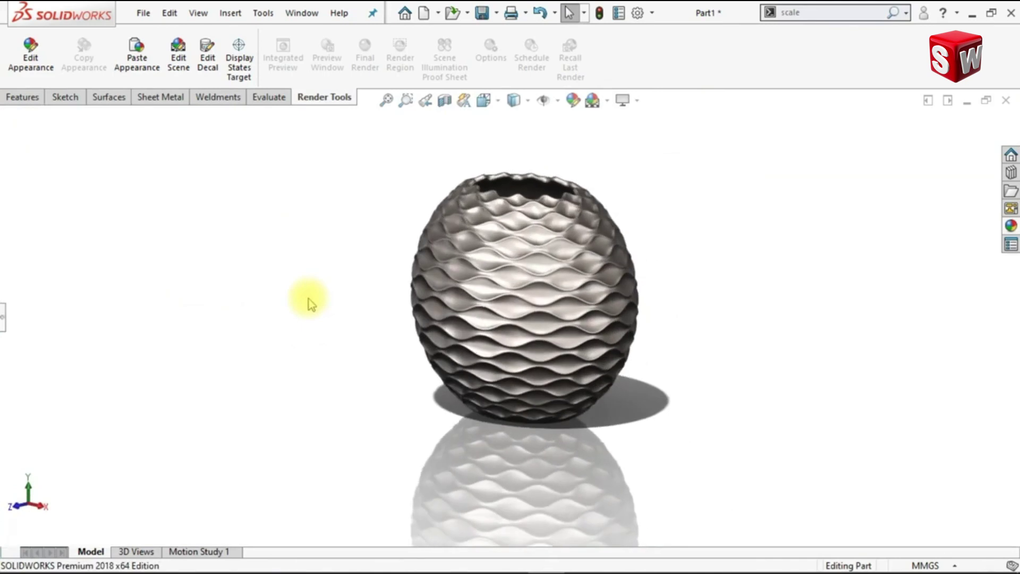
pyautogui.hotkey('ctrl', 'shift', 'z')
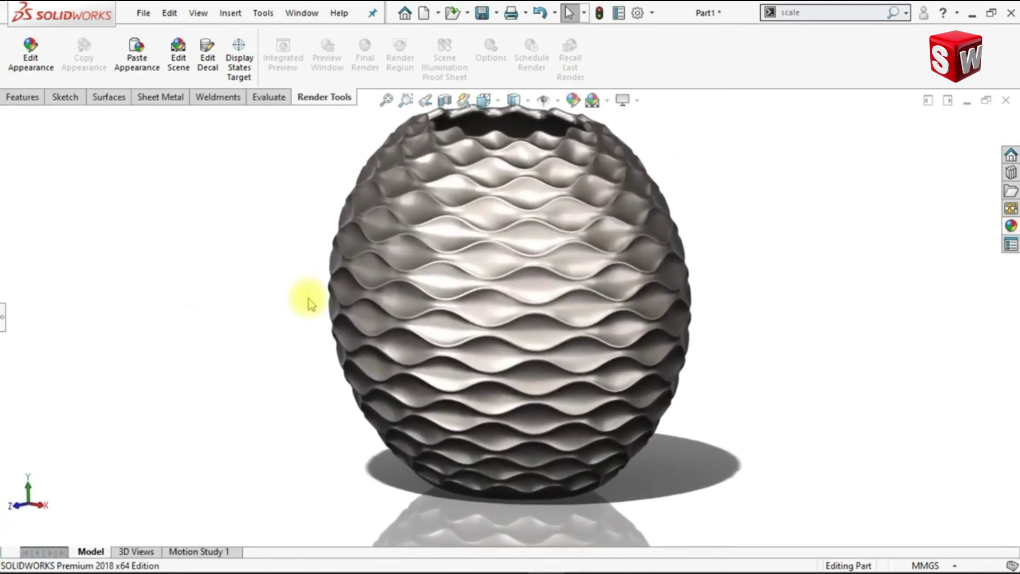